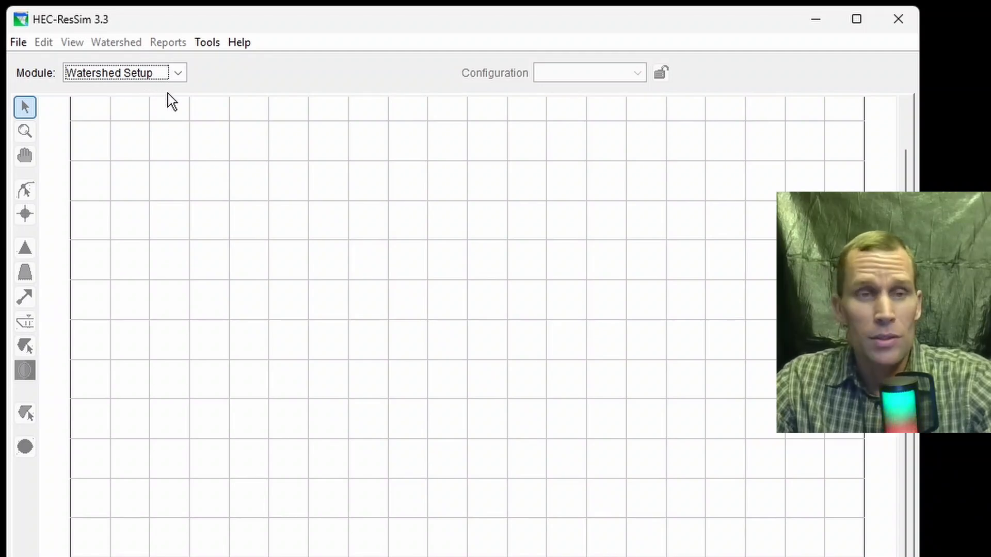
Start a new watershed named video_35 and set its location to the ResSim Exercises folder
{"action": "left_click", "coordinate": [18, 42]}
{"action": "left_click", "coordinate": [45, 67]}
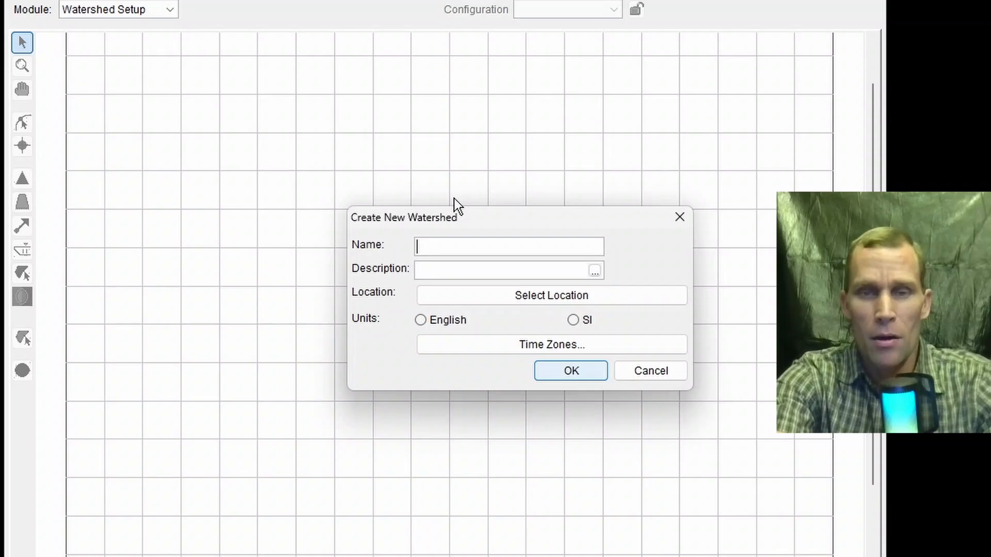
{"action": "type", "text": "video_"}
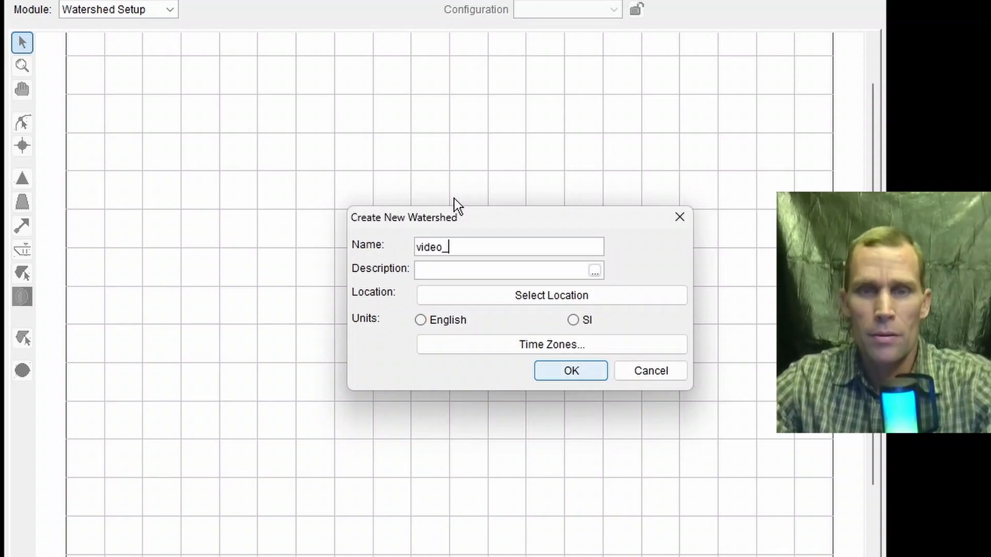
{"action": "type", "text": "35"}
{"action": "left_click", "coordinate": [490, 296]}
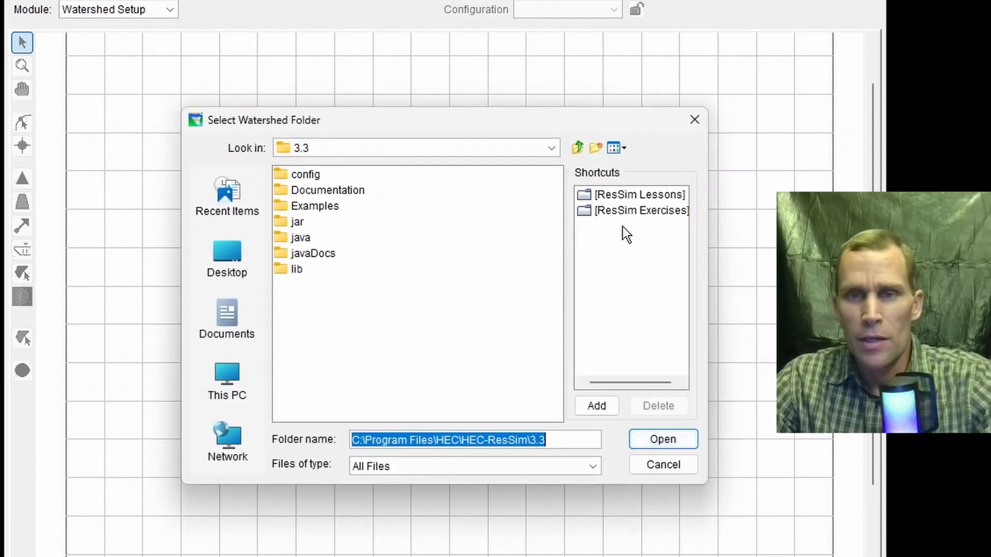
{"action": "left_click", "coordinate": [629, 212]}
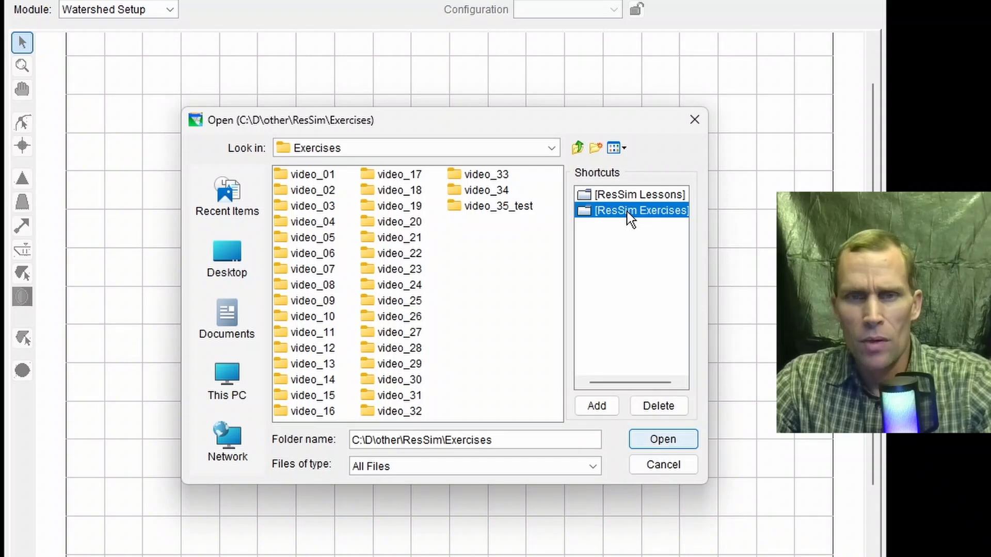
{"action": "left_click", "coordinate": [643, 439]}
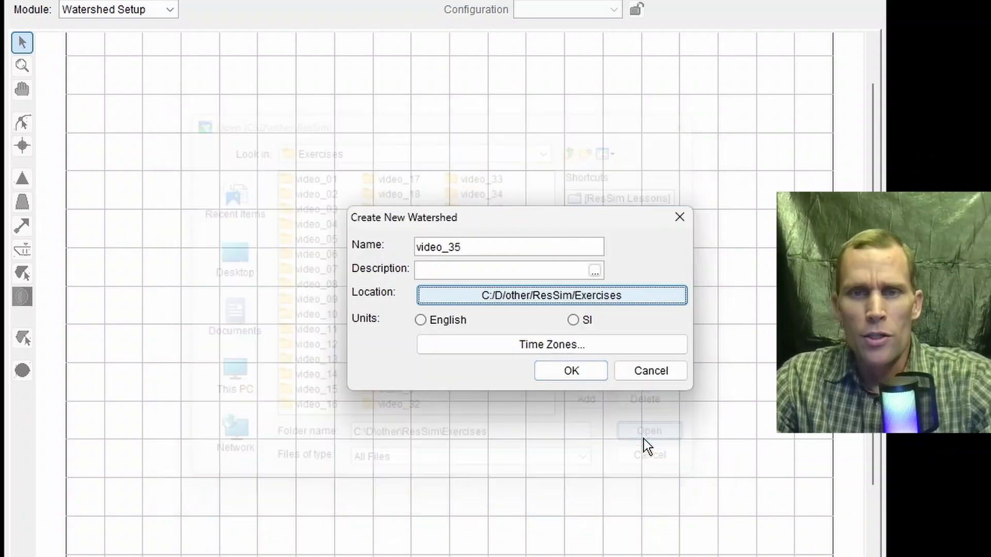
Give the new watershed English units and the U.S. time zone (GMT -08:00) Pacific Time, and create it
{"action": "left_click", "coordinate": [441, 323]}
{"action": "left_click", "coordinate": [466, 340]}
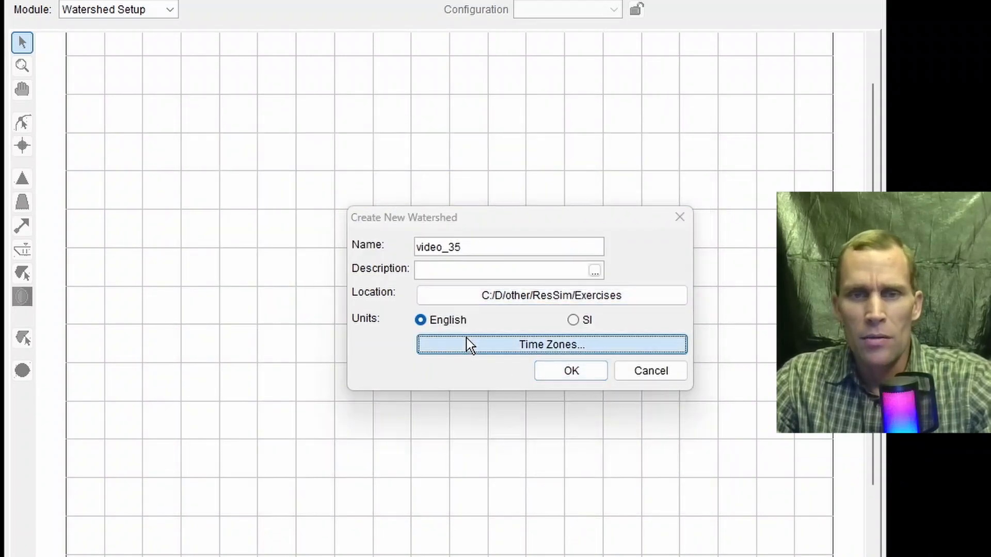
{"action": "left_click", "coordinate": [487, 243]}
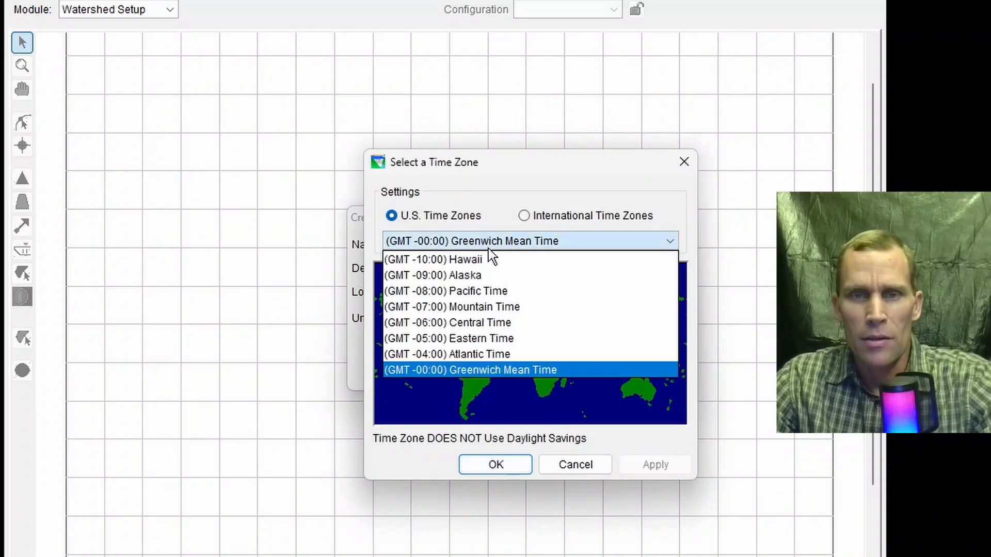
{"action": "left_click", "coordinate": [479, 292]}
{"action": "left_click", "coordinate": [634, 464]}
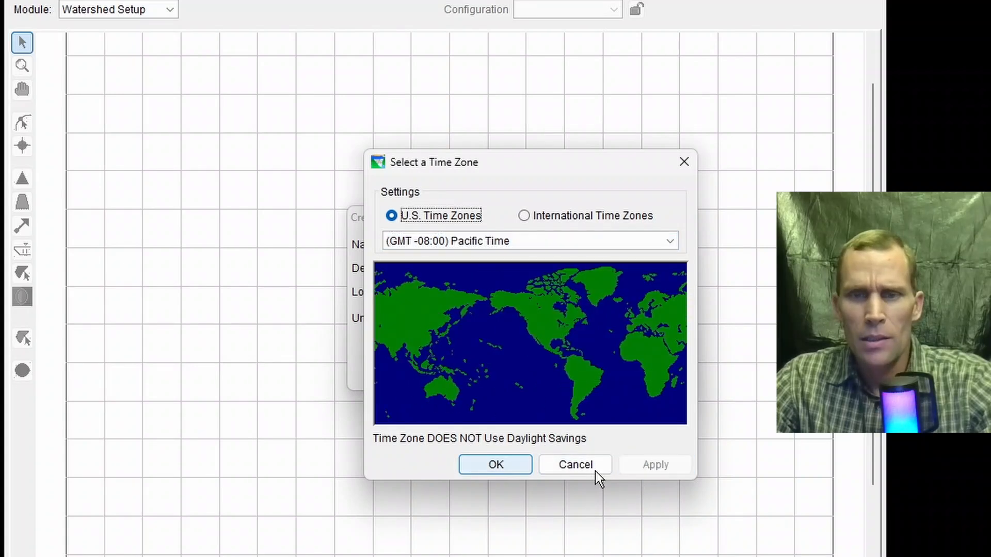
{"action": "left_click", "coordinate": [515, 467]}
{"action": "left_click", "coordinate": [569, 373]}
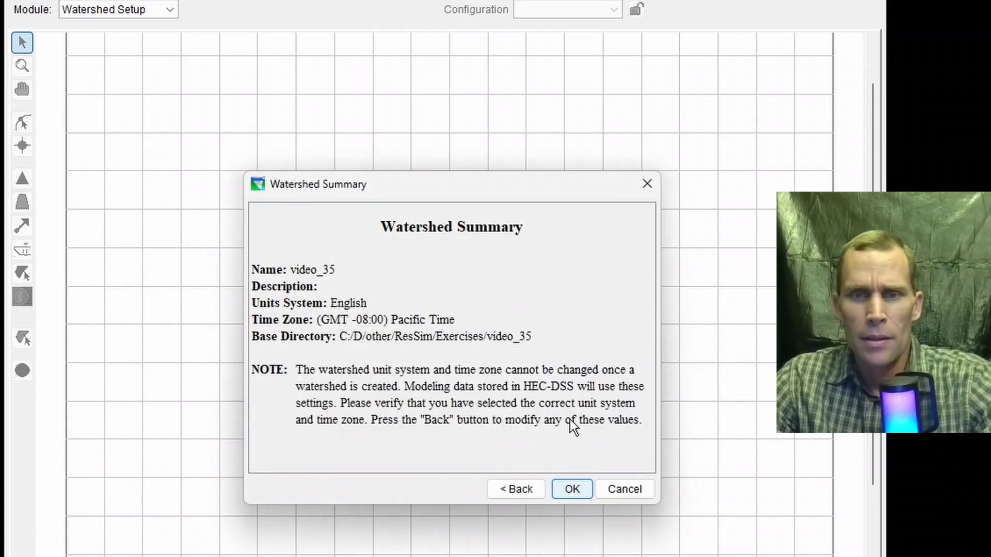
{"action": "left_click", "coordinate": [572, 489]}
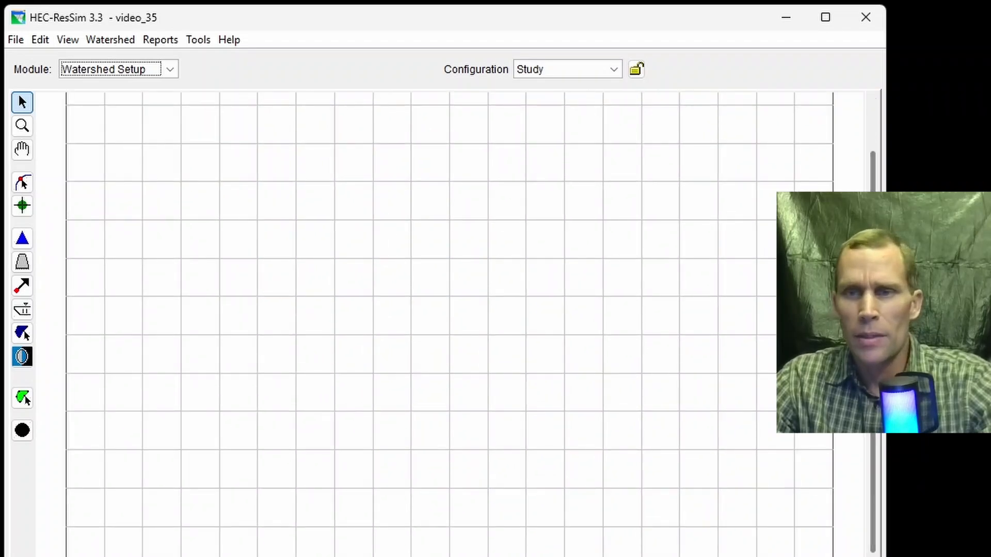
Draw a six-point stream alignment running downstream from the upper part of the map with a long vertical middle reach, and name it steam_1
{"action": "left_click_drag", "start_coordinate": [886, 310], "coordinate": [852, 310]}
{"action": "left_click", "coordinate": [24, 182]}
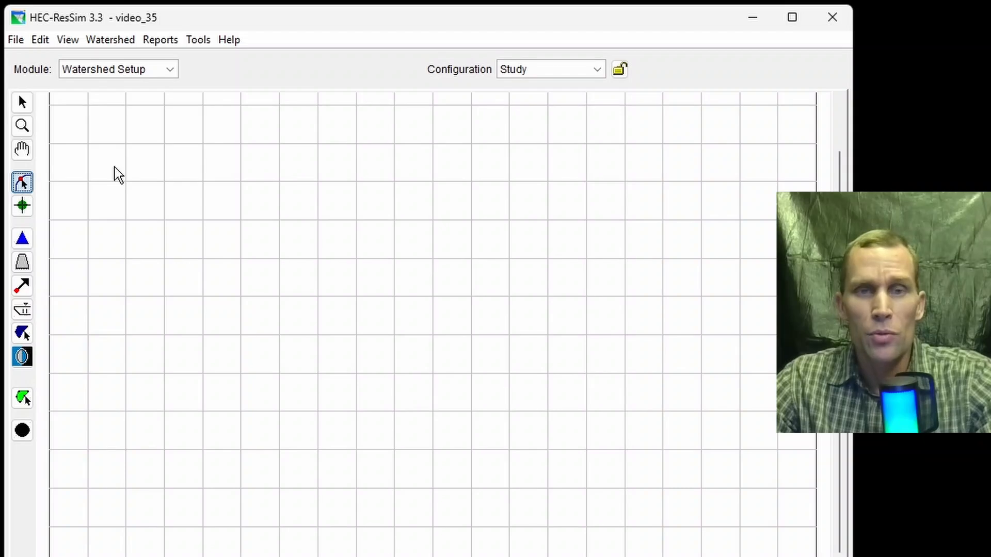
{"action": "left_click", "coordinate": [174, 125]}
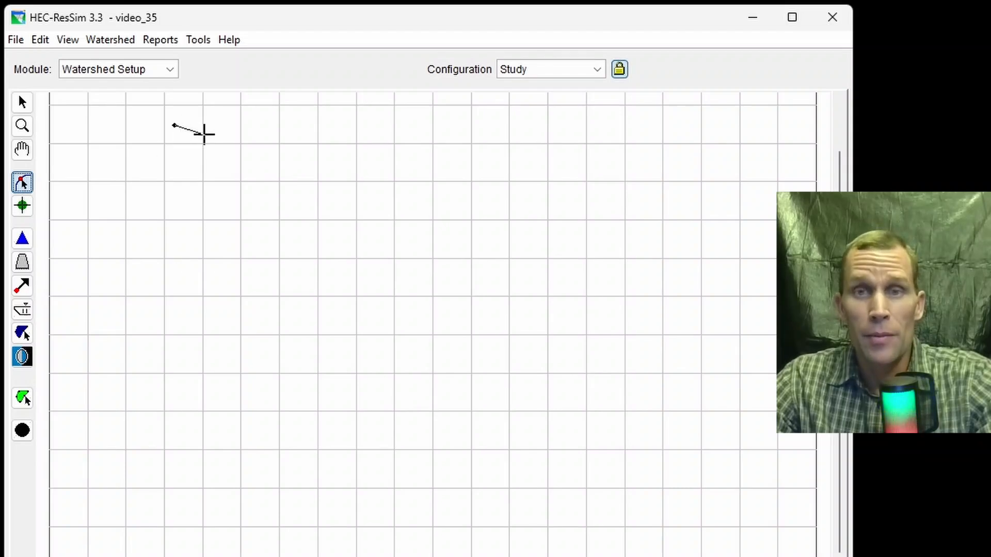
{"action": "left_click", "coordinate": [206, 136]}
{"action": "left_click", "coordinate": [231, 166]}
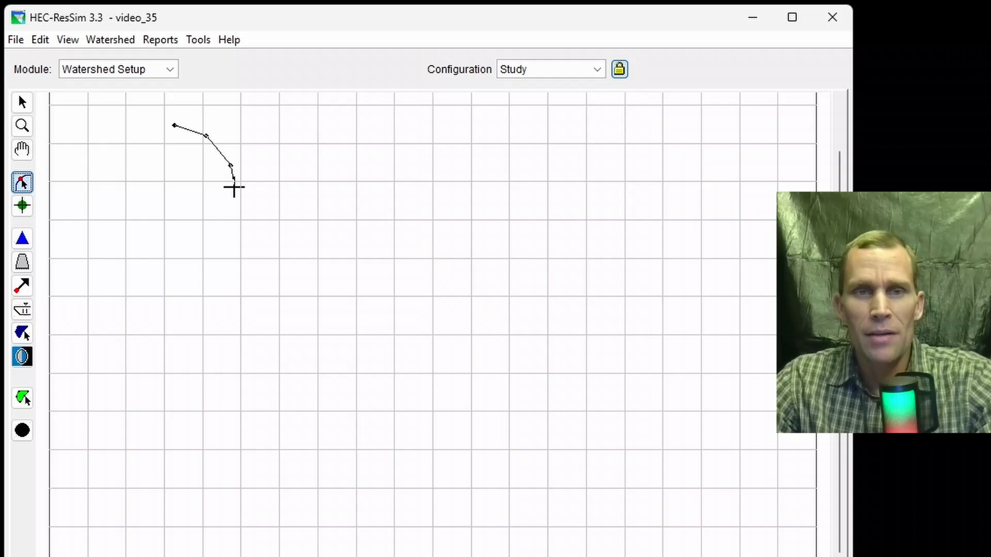
{"action": "left_click", "coordinate": [234, 360]}
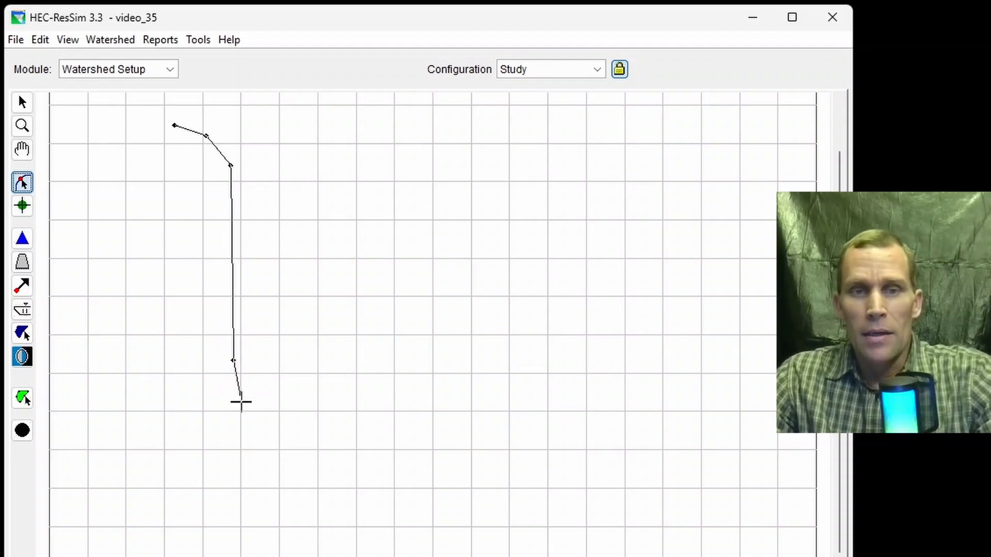
{"action": "left_click", "coordinate": [245, 403]}
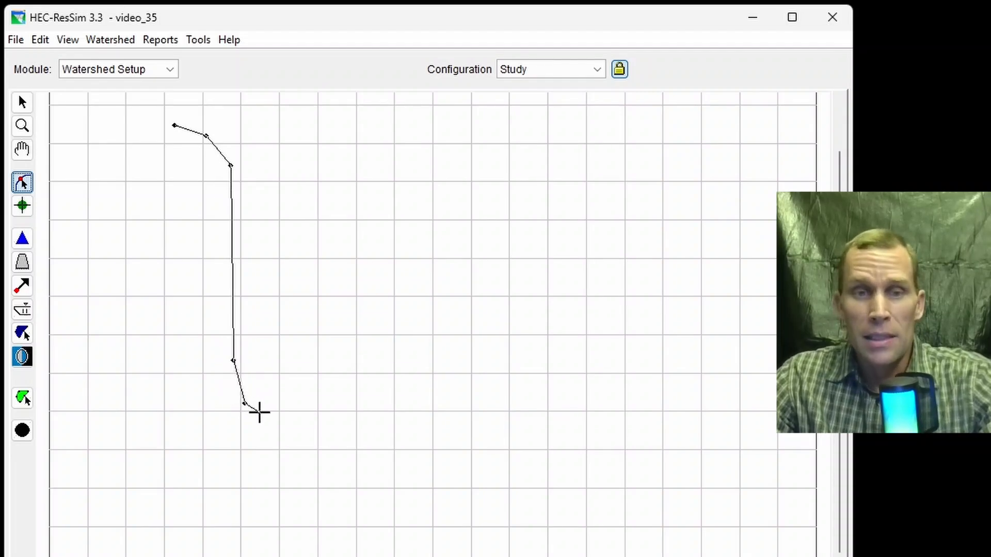
{"action": "double_click", "coordinate": [263, 425]}
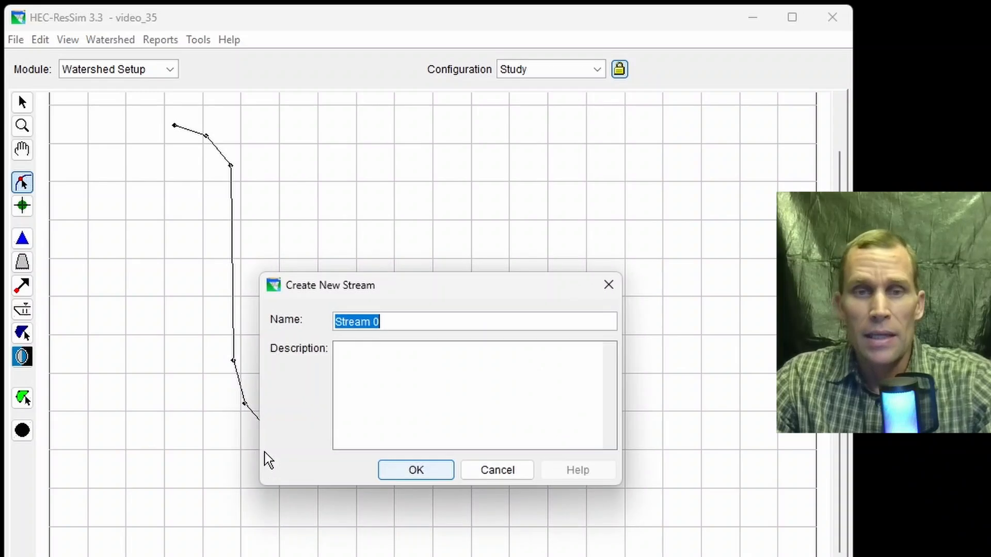
{"action": "type", "text": "steam"}
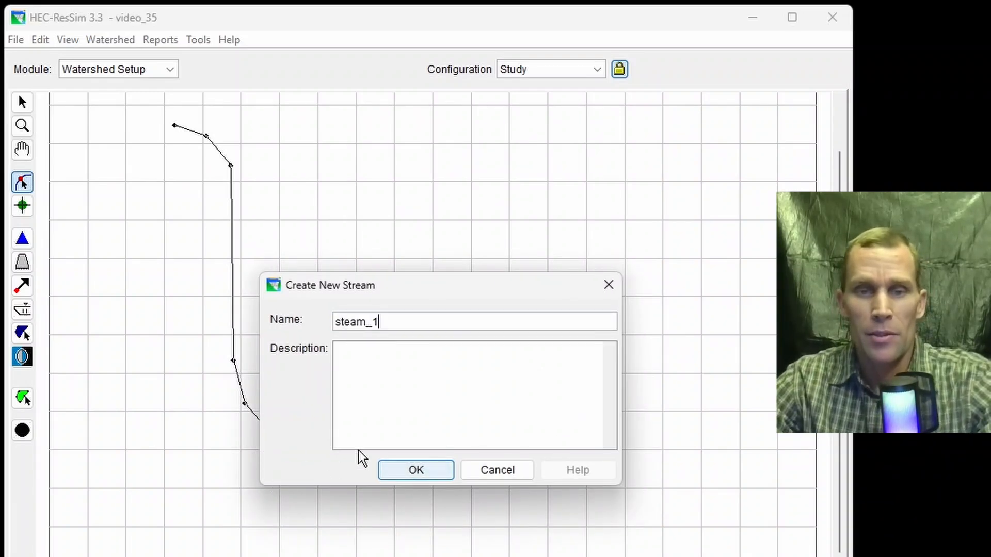
{"action": "left_click", "coordinate": [398, 470]}
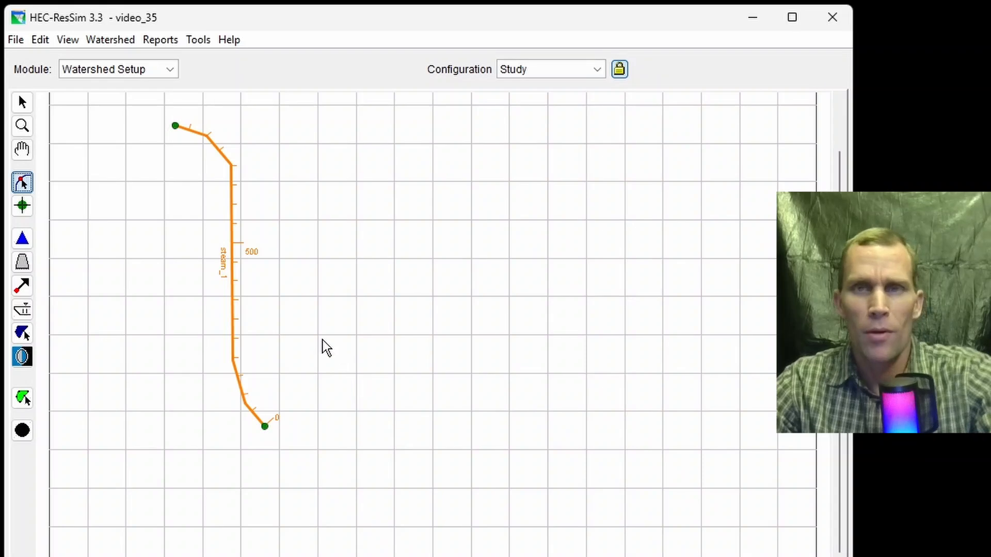
Add a computation point named CP1 at the first bend below the stream's upstream end
{"action": "left_click", "coordinate": [24, 434]}
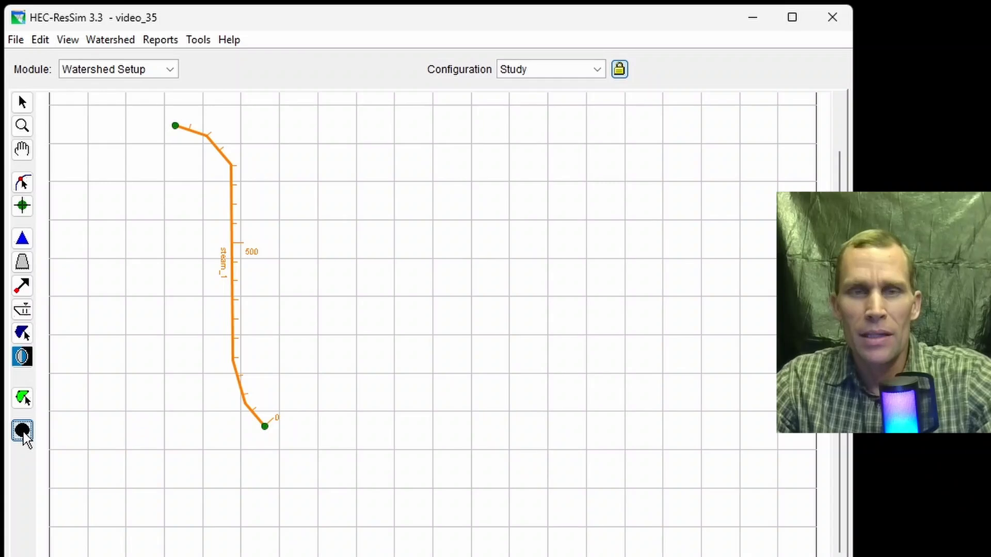
{"action": "left_click", "coordinate": [207, 136]}
{"action": "type", "text": "CP1"}
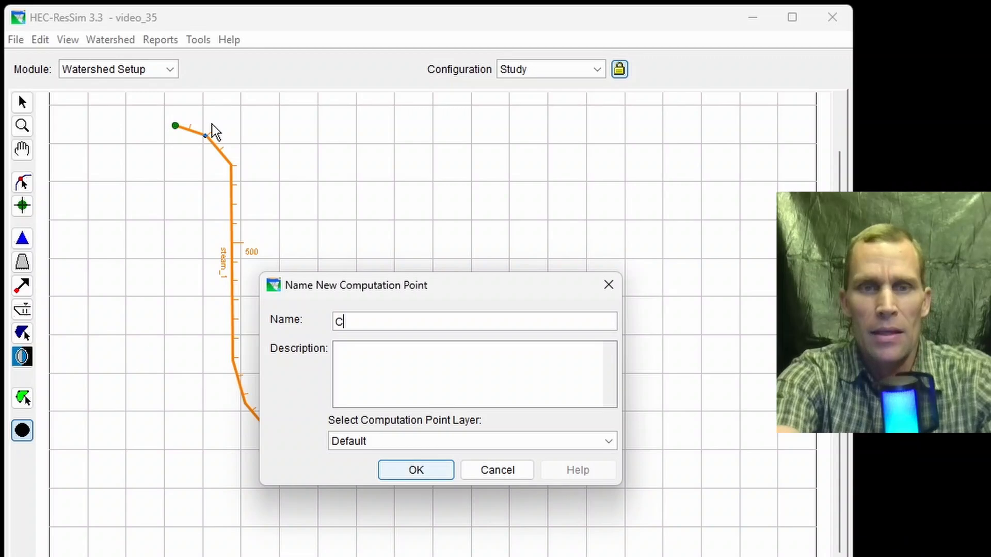
{"action": "key", "text": "Return"}
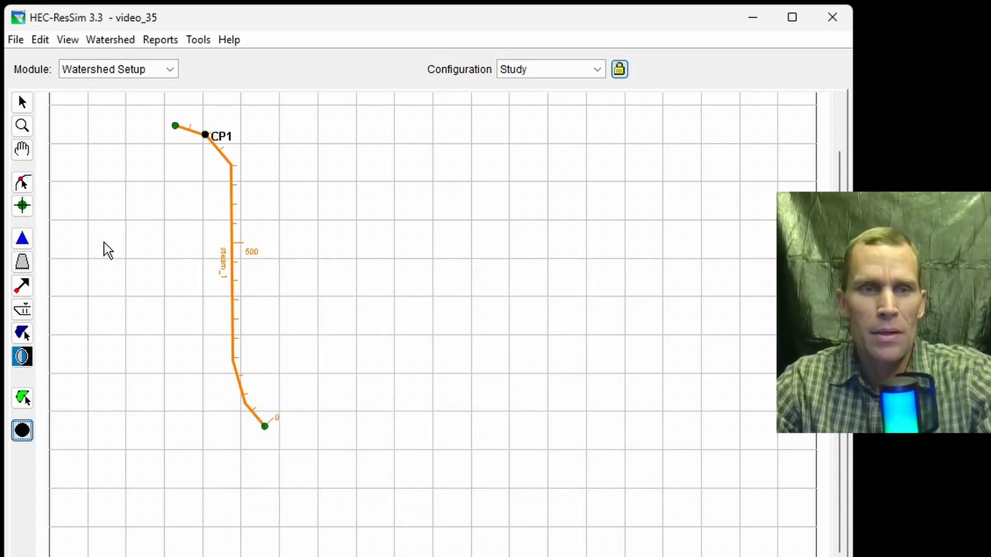
Draw a reservoir along the lower middle of the stream's long vertical reach and name it reservoir_1
{"action": "left_click", "coordinate": [24, 241]}
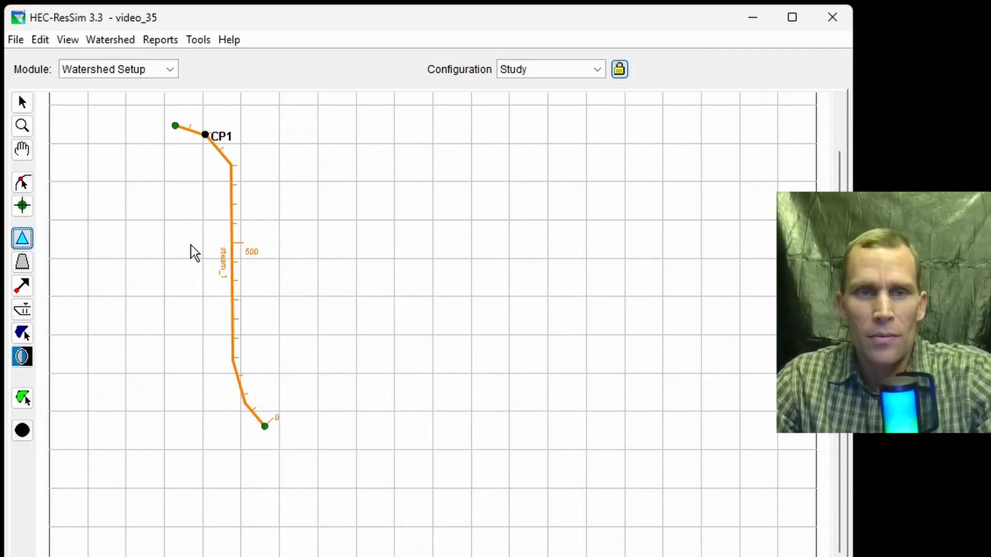
{"action": "left_click_drag", "start_coordinate": [233, 243], "coordinate": [230, 302]}
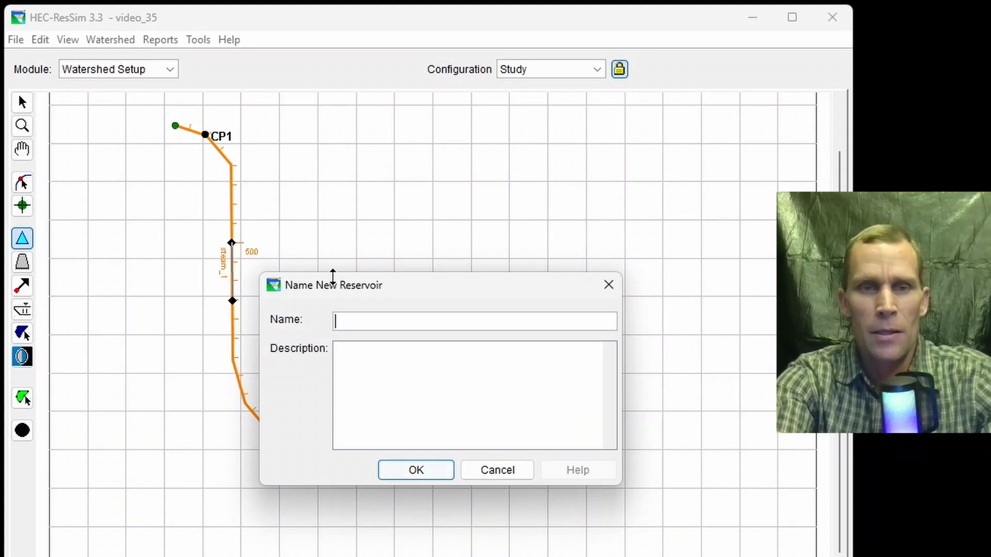
{"action": "type", "text": "re"}
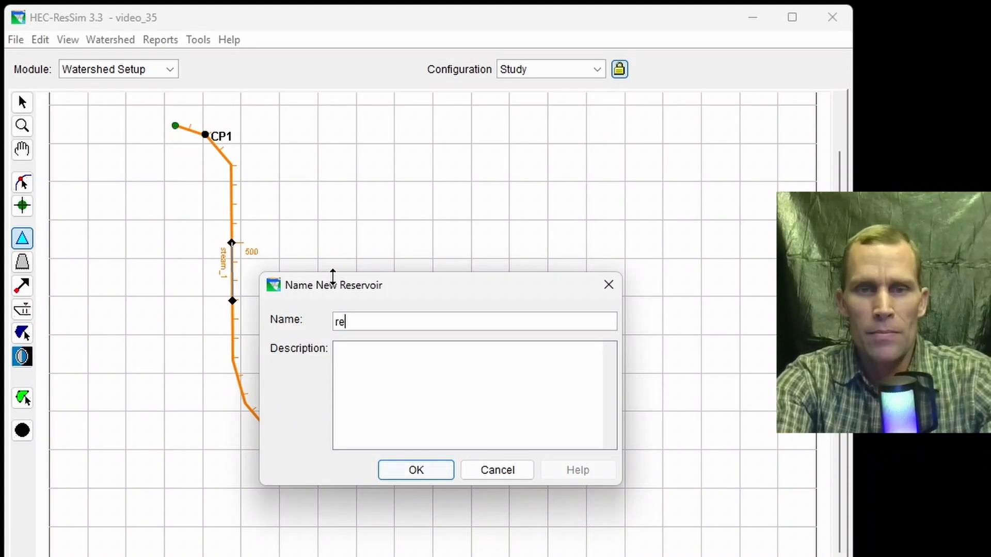
{"action": "type", "text": "servoir_1"}
{"action": "key", "text": "Return"}
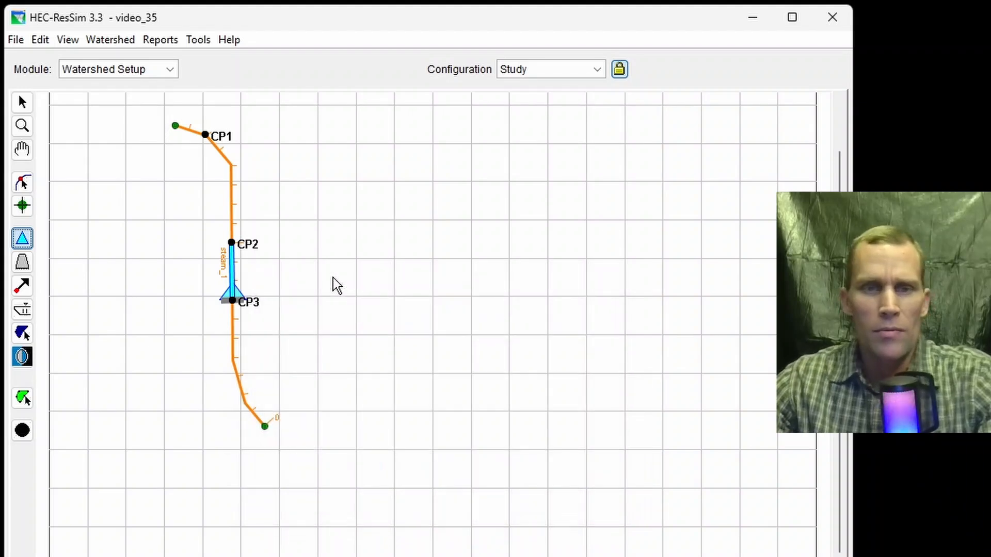
Add a computation point named CP4 on the stream downstream of the reservoir, just below the end of the vertical reach
{"action": "left_click", "coordinate": [23, 430]}
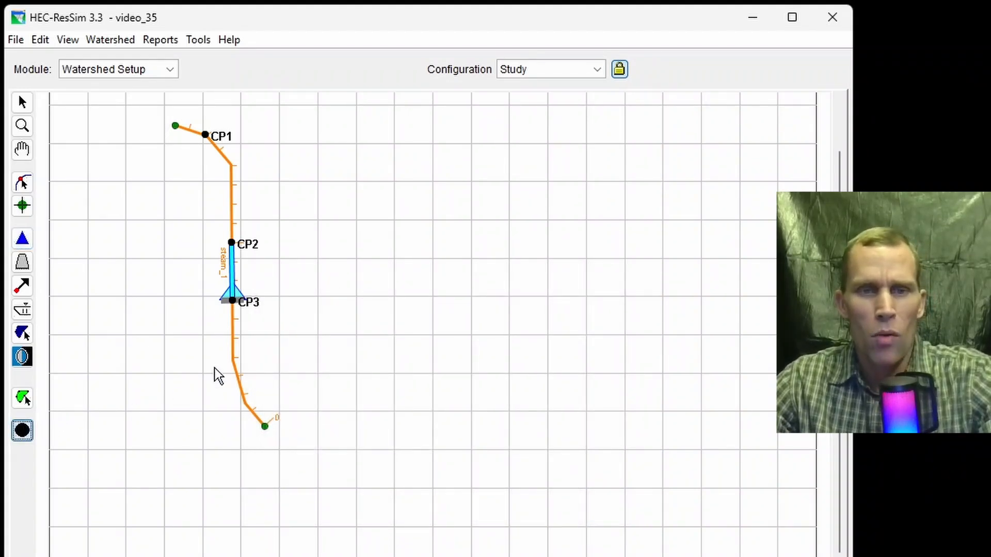
{"action": "left_click", "coordinate": [237, 373]}
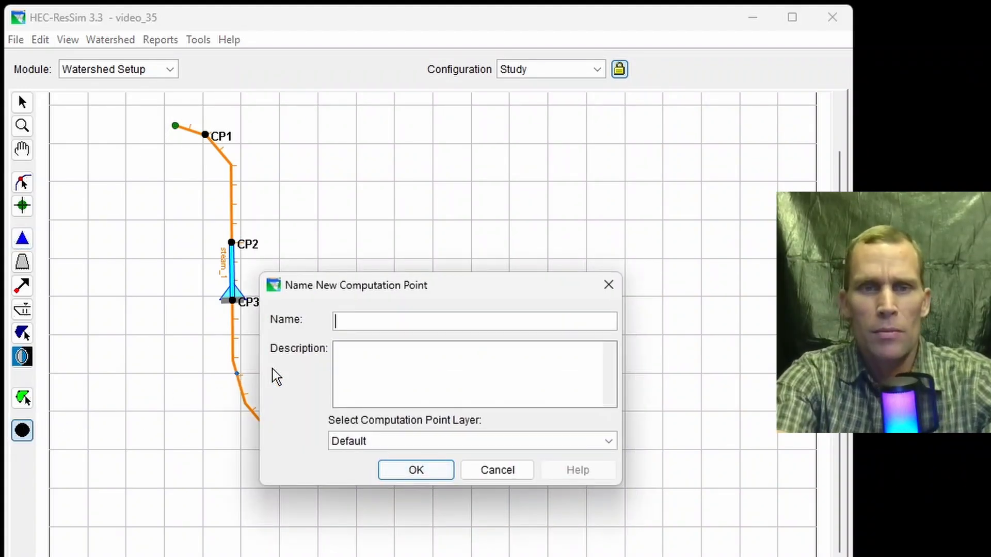
{"action": "type", "text": "CP4"}
{"action": "key", "text": "Return"}
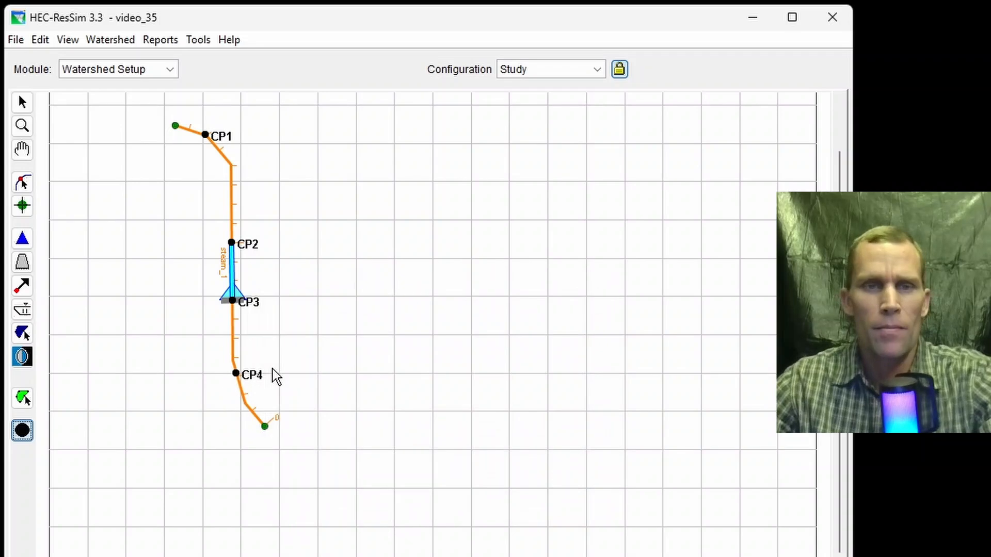
Create and apply a watershed configuration named config_1 with a time step of 1 Hour
{"action": "left_click", "coordinate": [112, 46]}
{"action": "left_click", "coordinate": [123, 61]}
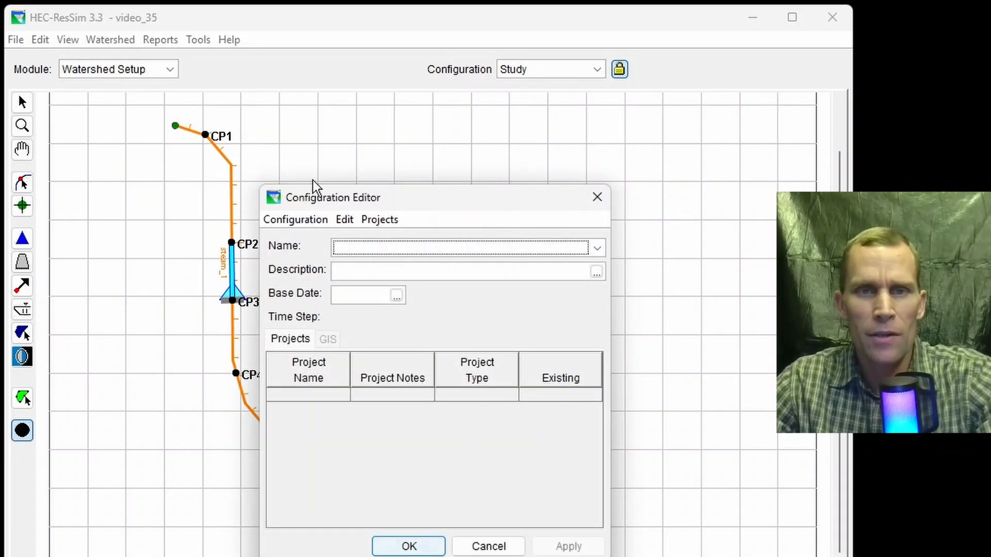
{"action": "left_click_drag", "start_coordinate": [373, 188], "coordinate": [404, 131]}
{"action": "left_click", "coordinate": [346, 149]}
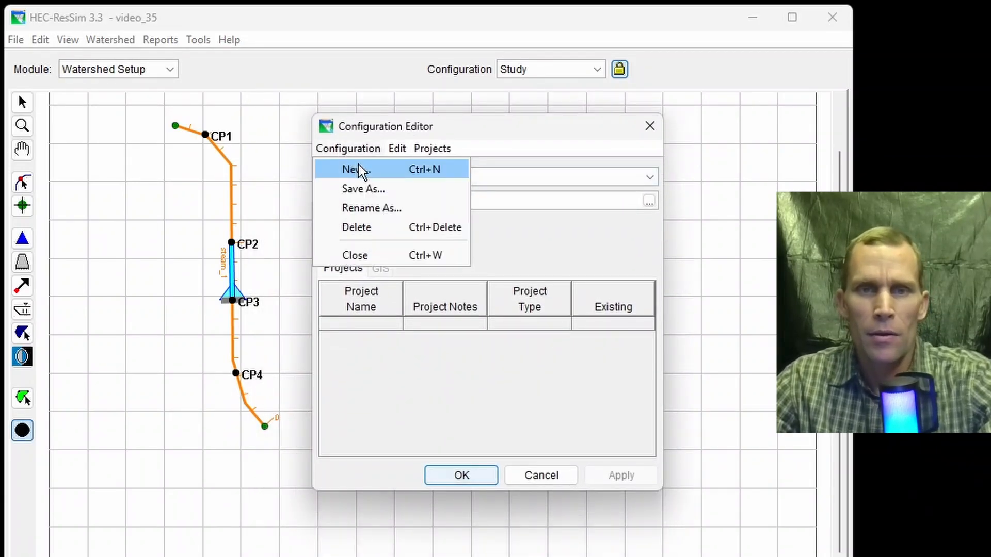
{"action": "left_click", "coordinate": [357, 167]}
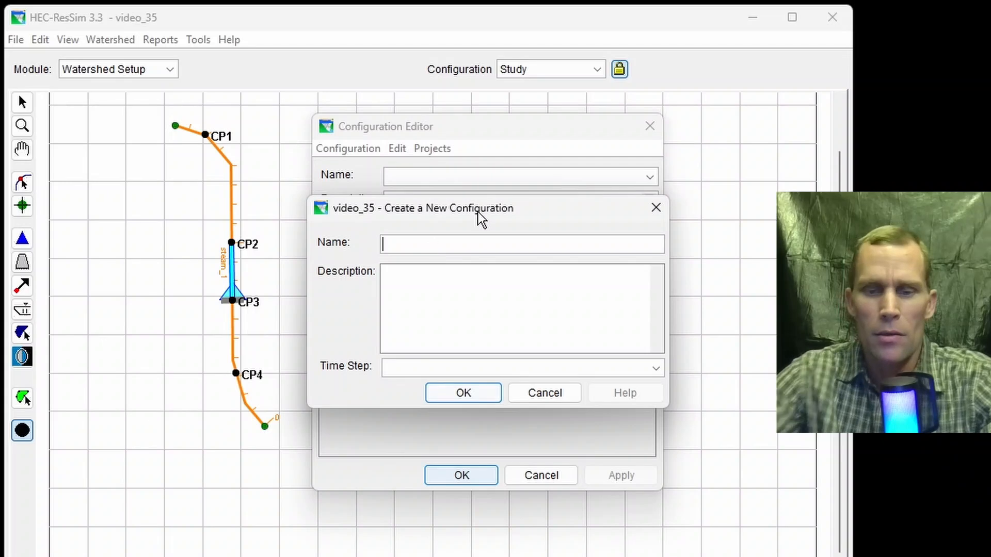
{"action": "type", "text": "config_"}
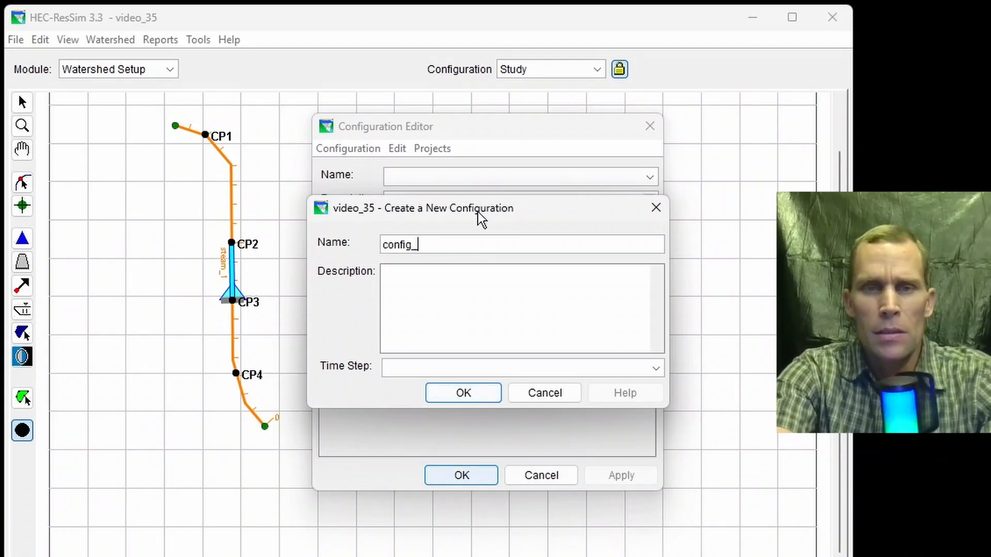
{"action": "type", "text": "1"}
{"action": "left_click", "coordinate": [413, 367]}
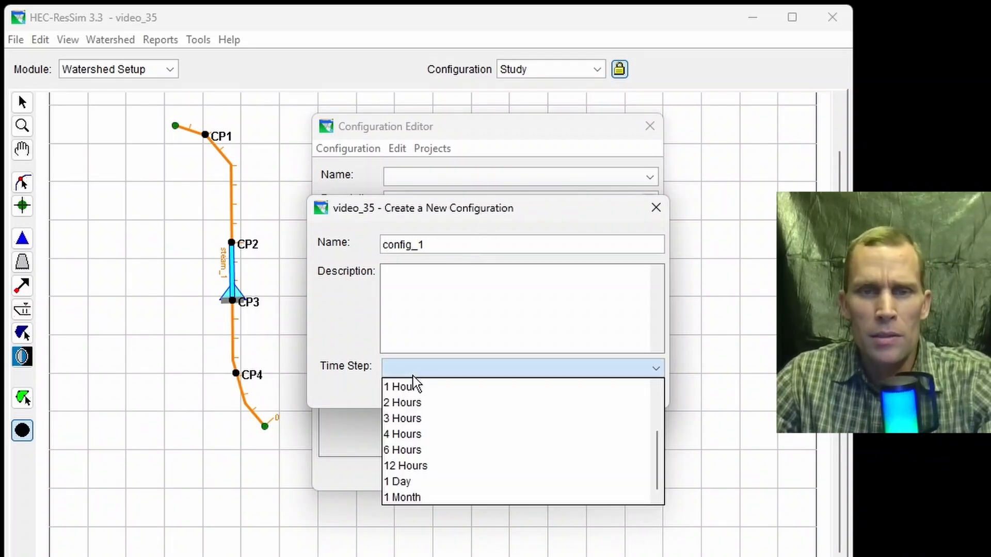
{"action": "left_click", "coordinate": [411, 386]}
{"action": "left_click", "coordinate": [469, 394]}
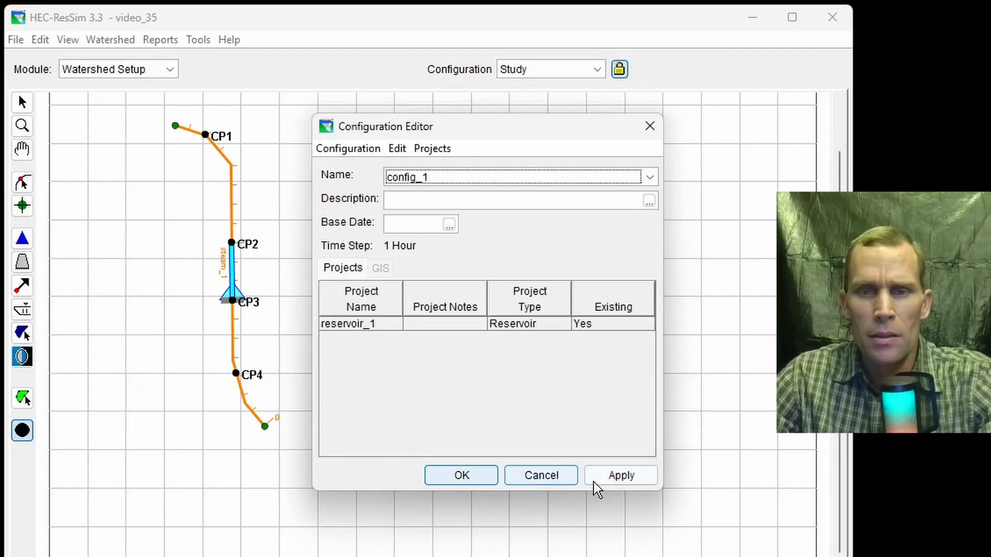
{"action": "left_click", "coordinate": [593, 482]}
{"action": "left_click", "coordinate": [491, 479]}
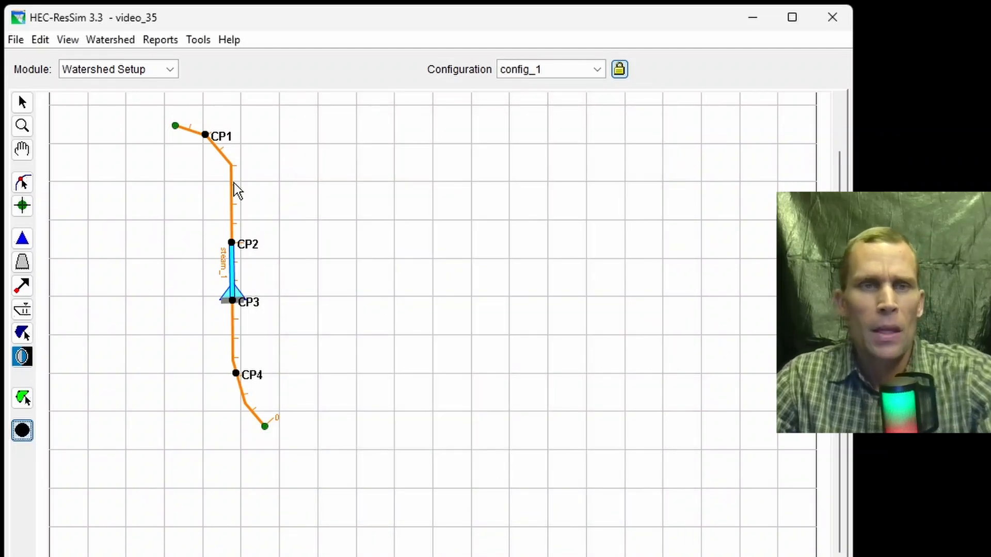
Save the watershed and switch to the Reservoir Network module
{"action": "left_click", "coordinate": [16, 40]}
{"action": "left_click", "coordinate": [60, 96]}
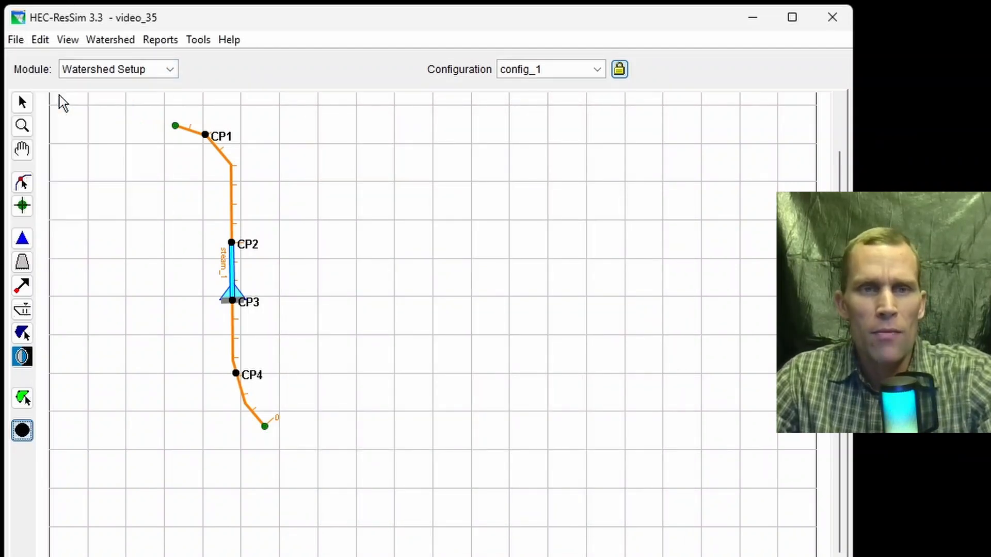
{"action": "left_click", "coordinate": [169, 70]}
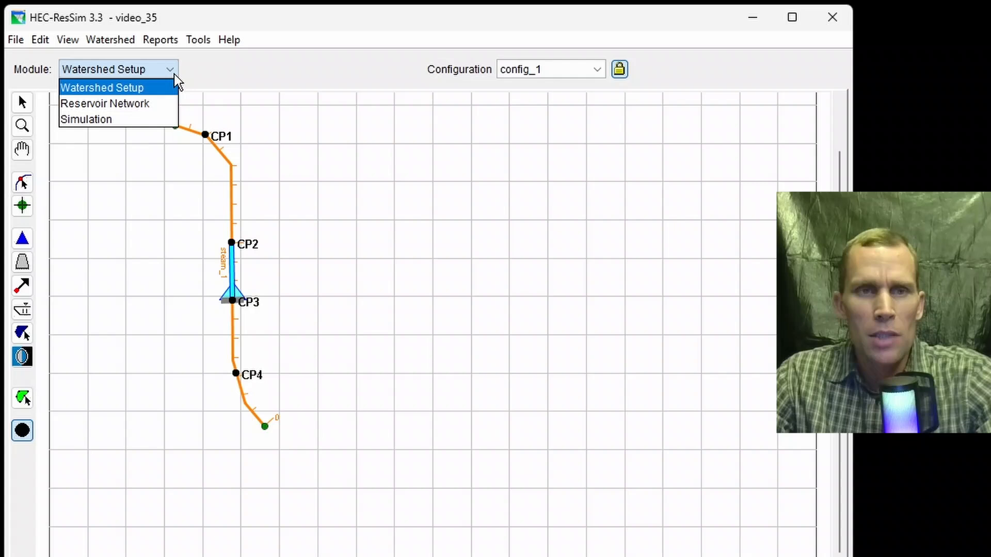
{"action": "left_click", "coordinate": [146, 103]}
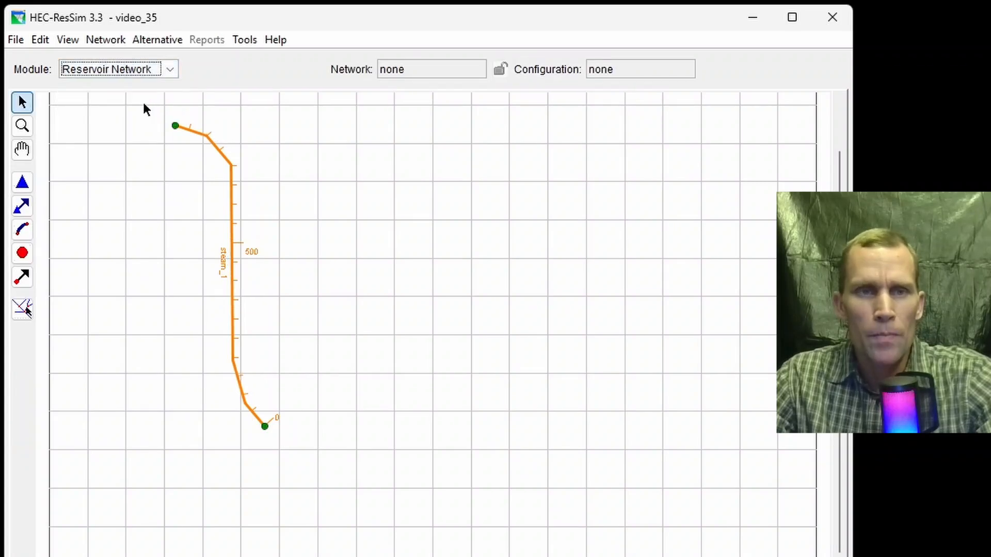
Create a new reservoir network named network_1 based on configuration config_1
{"action": "left_click", "coordinate": [114, 43]}
{"action": "left_click", "coordinate": [119, 58]}
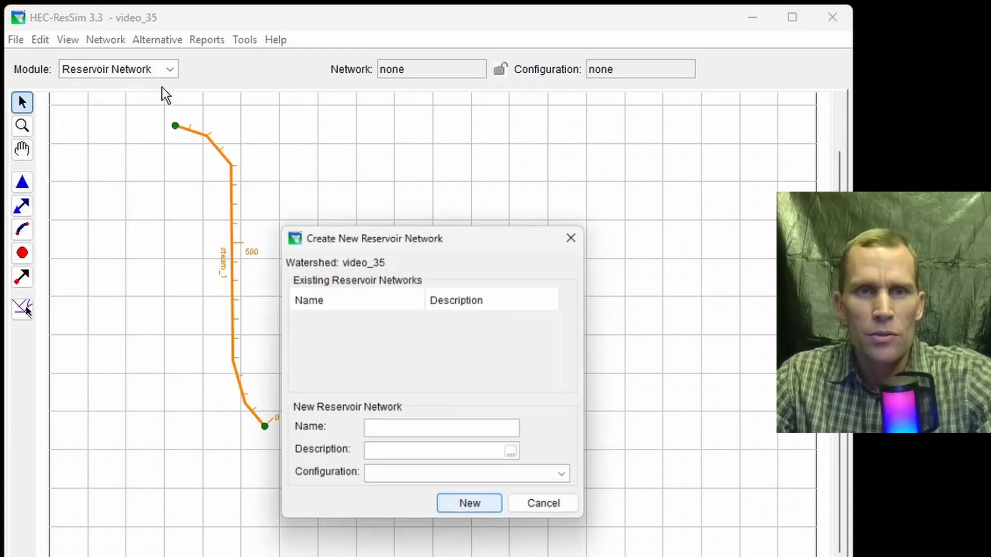
{"action": "left_click_drag", "start_coordinate": [383, 229], "coordinate": [417, 134]}
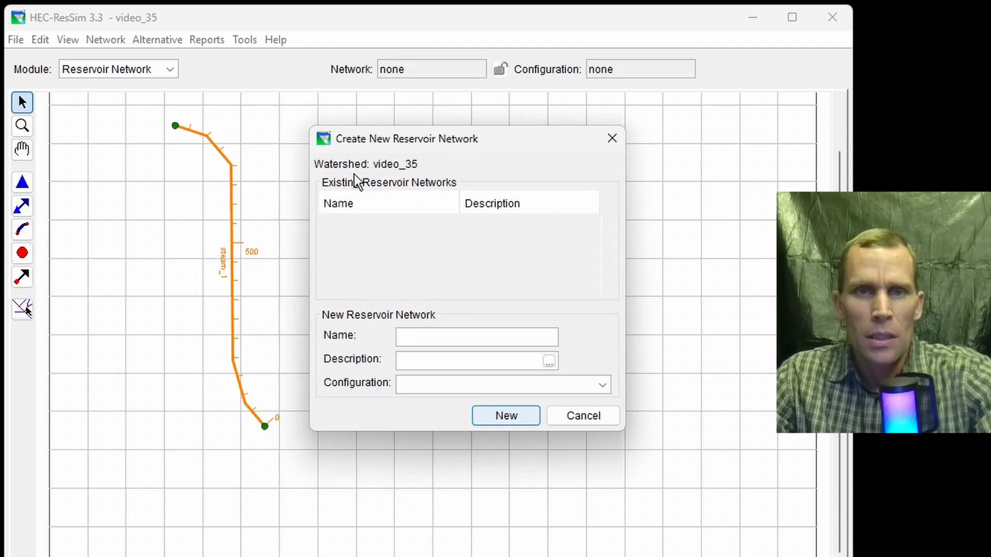
{"action": "left_click", "coordinate": [412, 339]}
{"action": "type", "text": "network_1"}
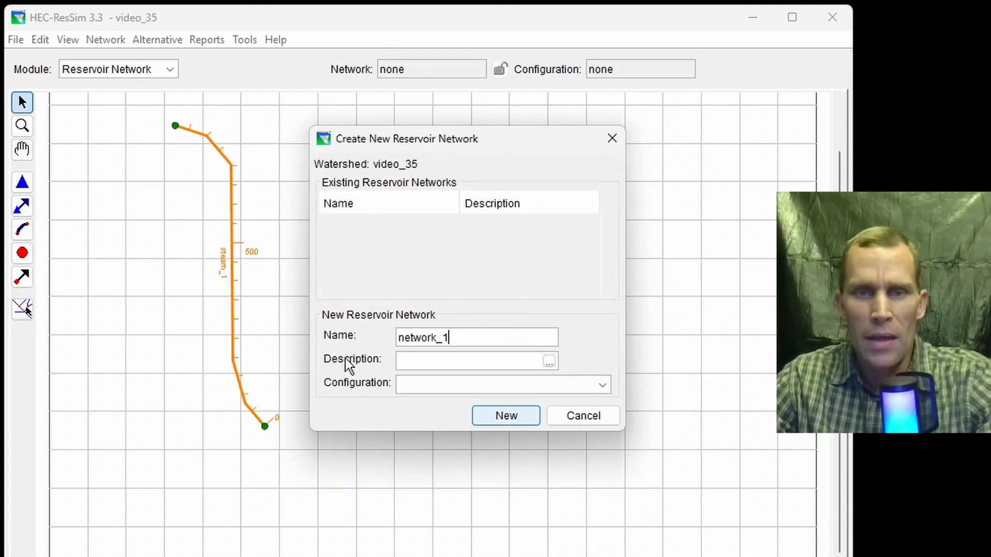
{"action": "left_click", "coordinate": [405, 385]}
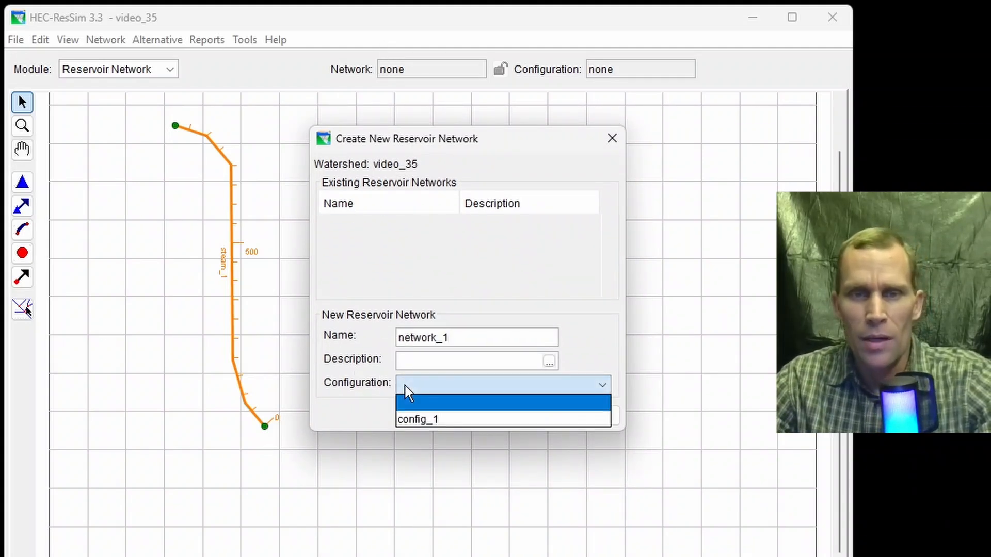
{"action": "left_click", "coordinate": [428, 420]}
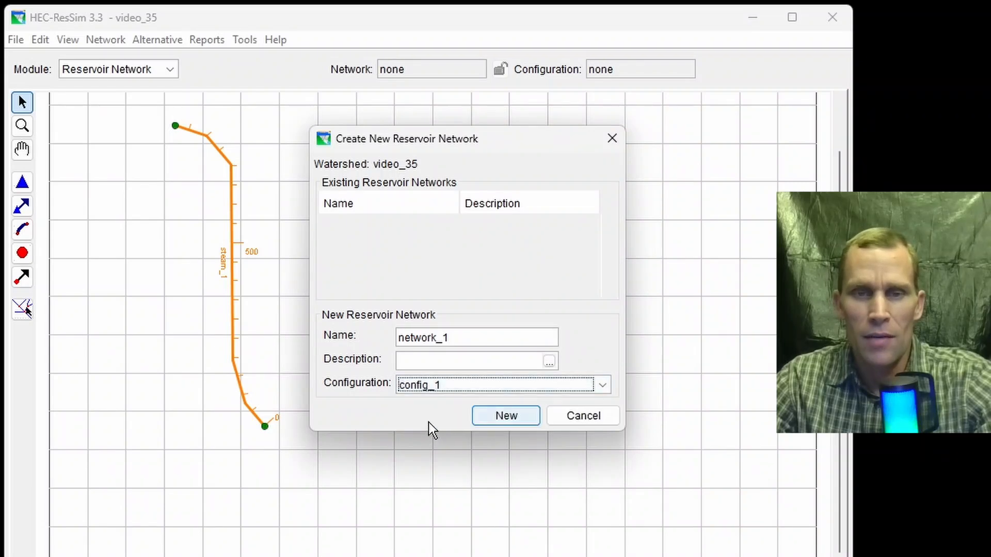
{"action": "left_click", "coordinate": [505, 416]}
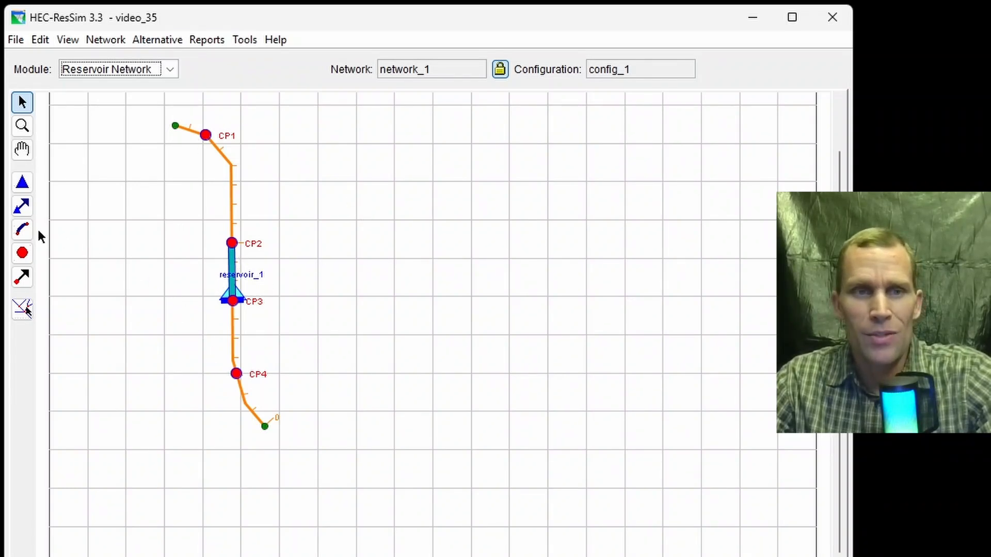
Draw a routing reach along the stream from CP1 to CP2, accepting its suggested name
{"action": "left_click", "coordinate": [23, 231]}
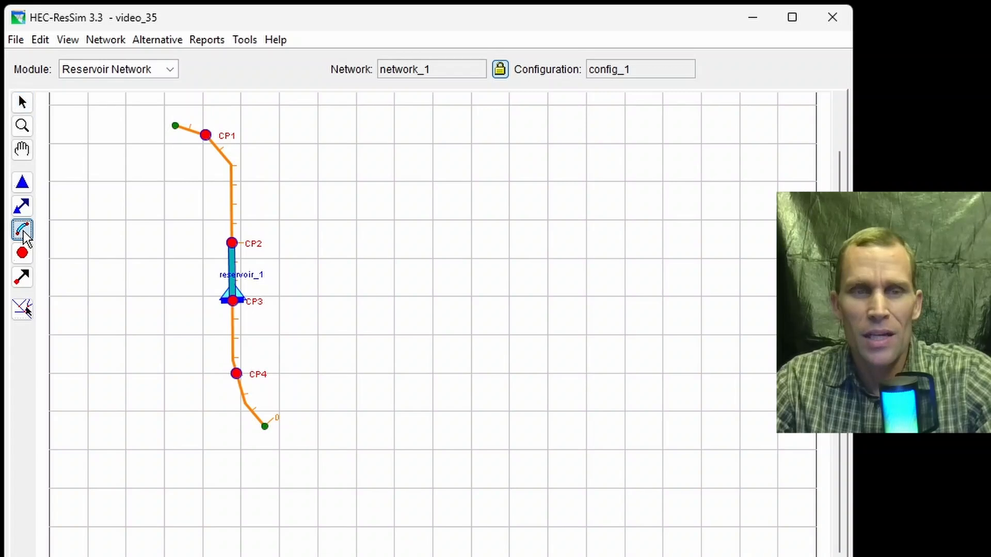
{"action": "scroll", "coordinate": [178, 139], "scroll_direction": "up", "scroll_amount": 1}
{"action": "left_click", "coordinate": [179, 138]}
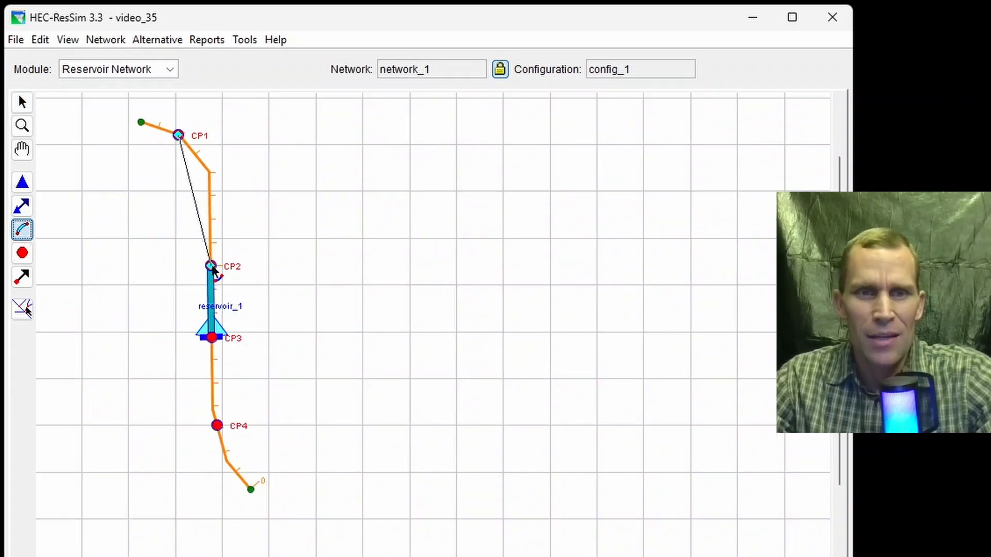
{"action": "left_click", "coordinate": [212, 267]}
{"action": "left_click", "coordinate": [440, 469]}
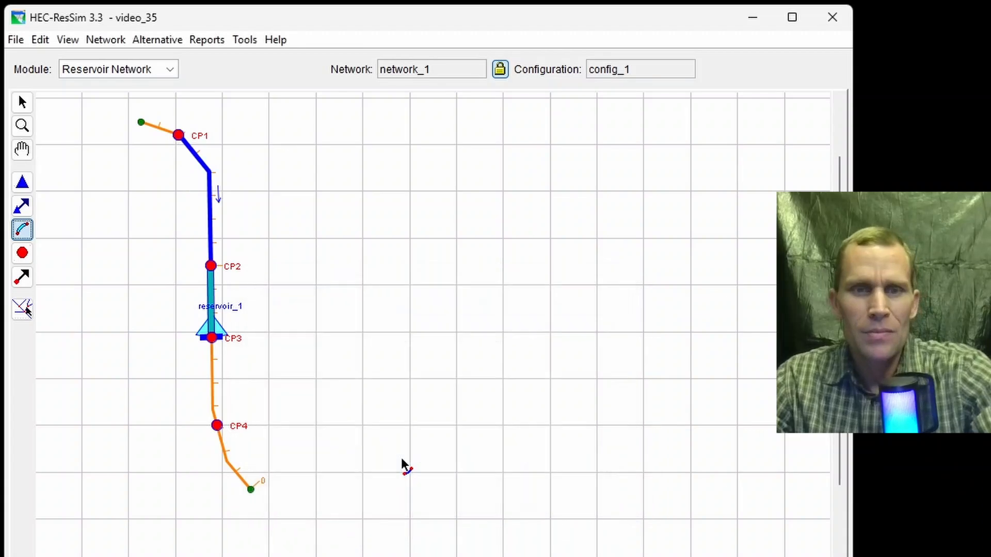
Draw a second routing reach along the stream from CP3 to CP4, accept its suggested name, and save the network
{"action": "left_click", "coordinate": [215, 340]}
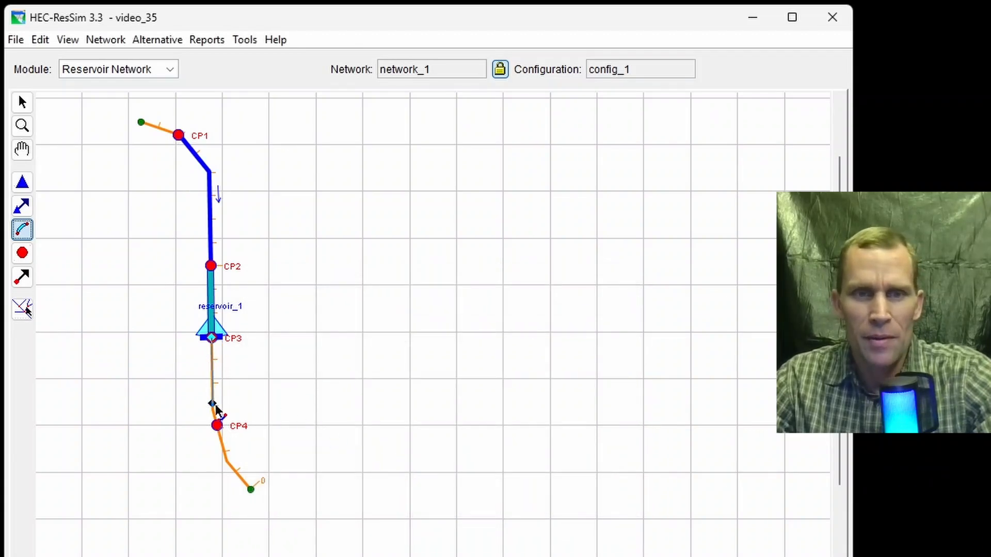
{"action": "left_click", "coordinate": [217, 426]}
{"action": "left_click", "coordinate": [417, 471]}
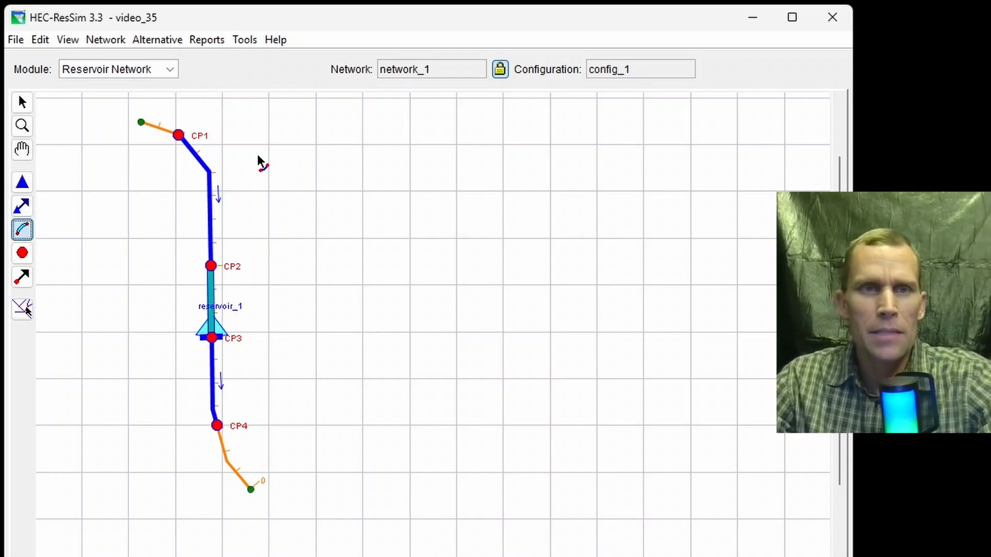
{"action": "left_click", "coordinate": [103, 39]}
{"action": "left_click", "coordinate": [126, 119]}
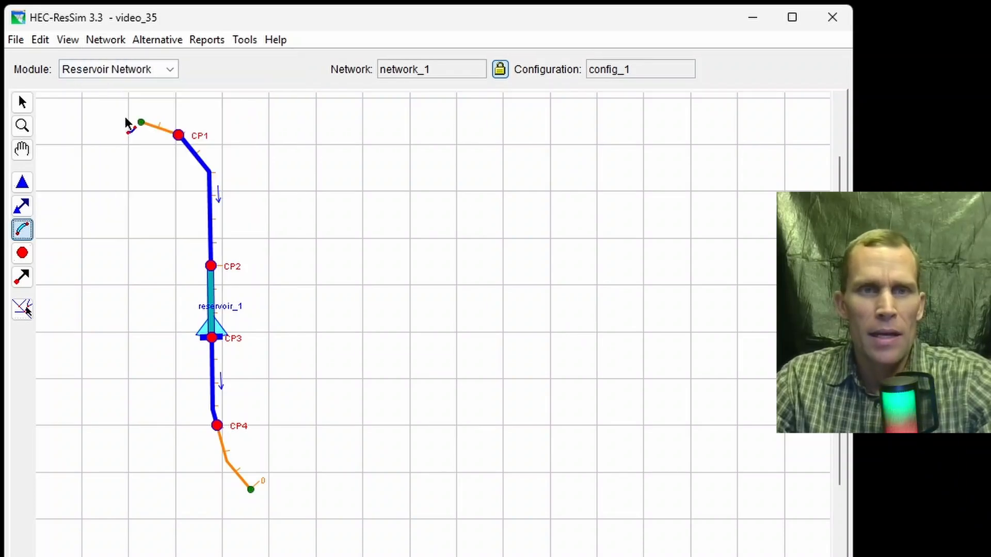
Open the Junction Editor and bring up the local flow settings of junction CP1
{"action": "left_click", "coordinate": [22, 99]}
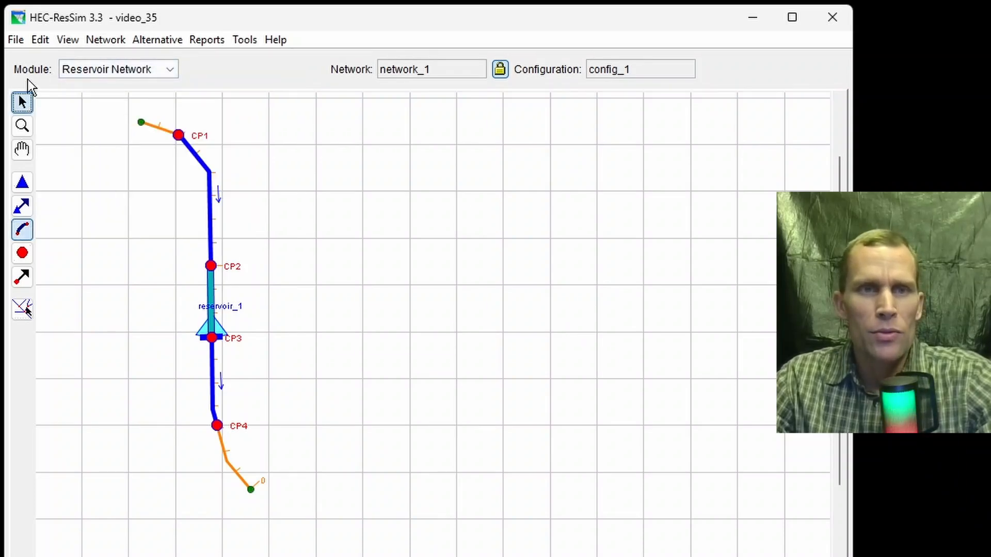
{"action": "left_click", "coordinate": [40, 41]}
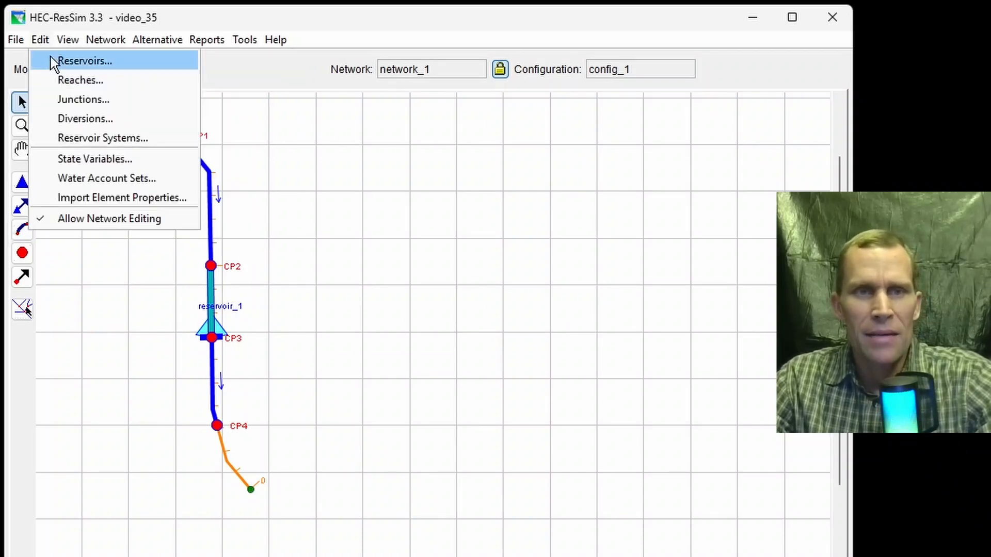
{"action": "left_click", "coordinate": [78, 102]}
{"action": "left_click_drag", "start_coordinate": [255, 162], "coordinate": [394, 115]}
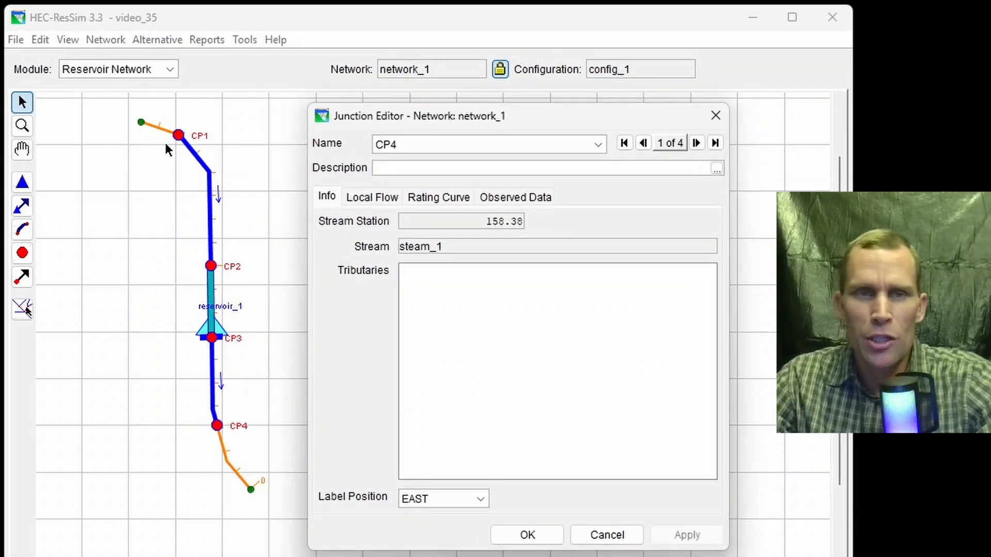
{"action": "left_click", "coordinate": [412, 142]}
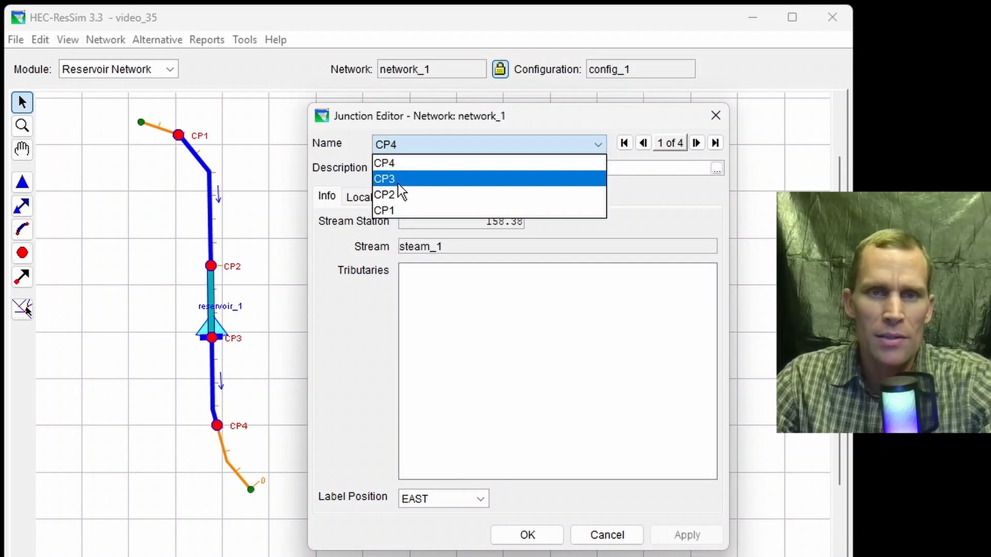
{"action": "left_click", "coordinate": [395, 209]}
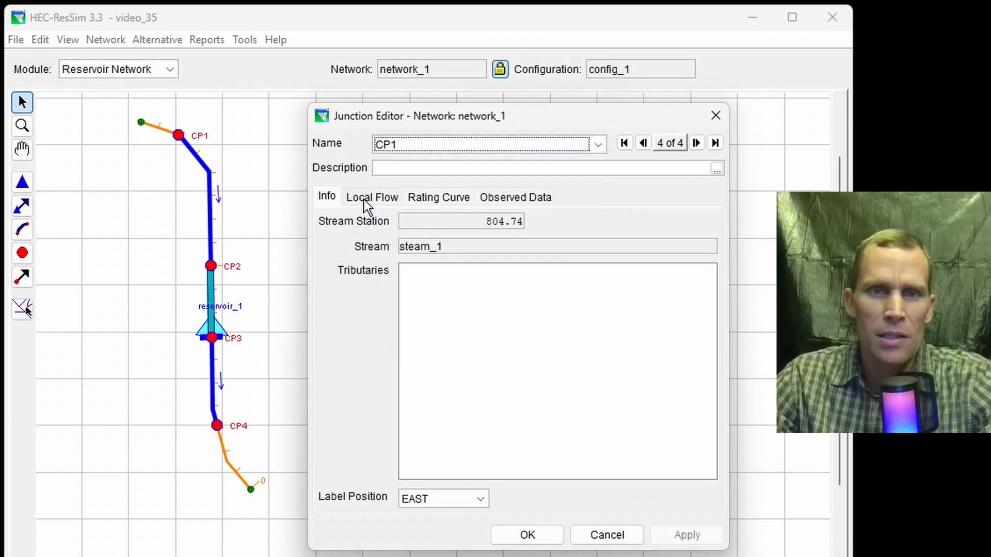
{"action": "left_click", "coordinate": [366, 199]}
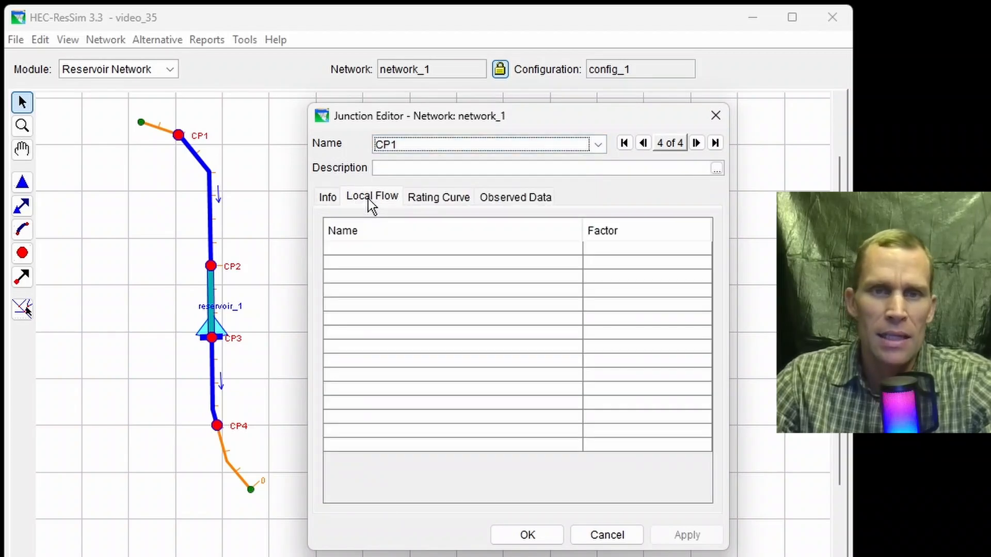
Add a local flow named "Inflow at CP1" with a factor of 1 to junction CP1, then apply and close the editor
{"action": "left_click", "coordinate": [357, 246]}
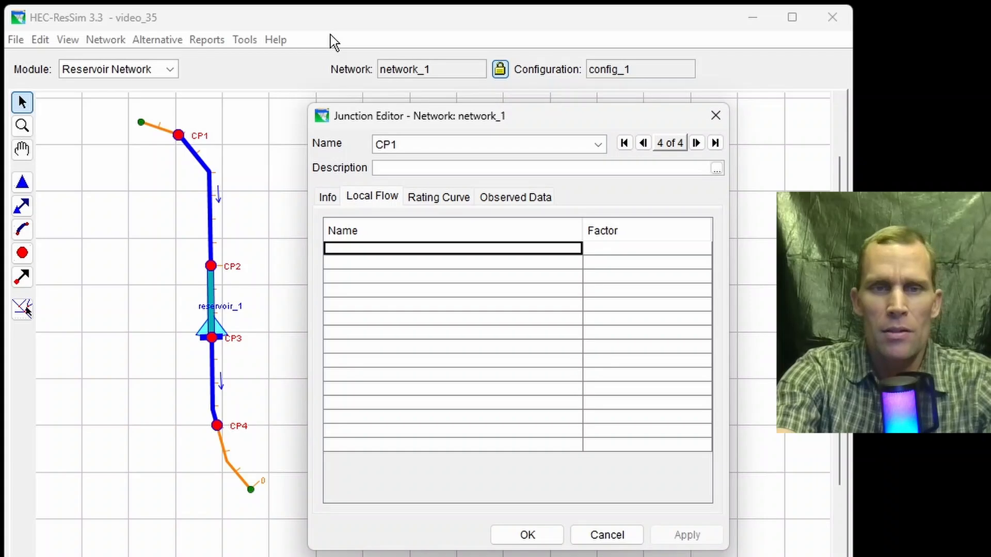
{"action": "type", "text": "low at CP1"}
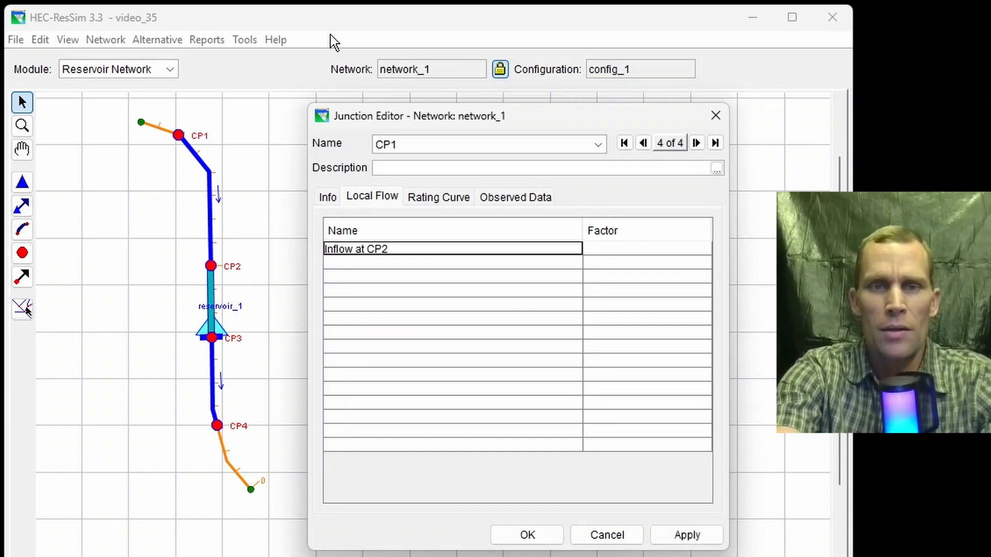
{"action": "key", "text": "Tab"}
{"action": "type", "text": "1"}
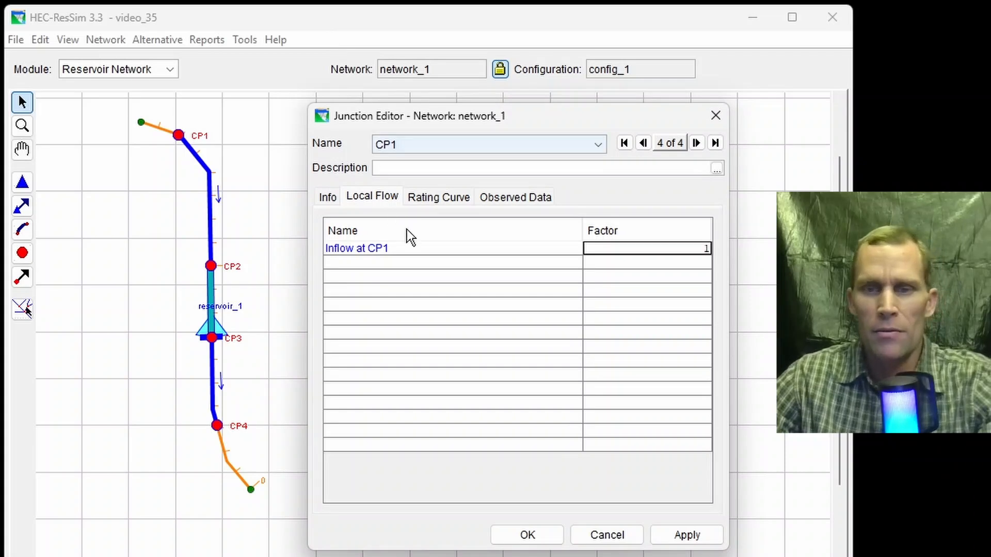
{"action": "left_click", "coordinate": [460, 249]}
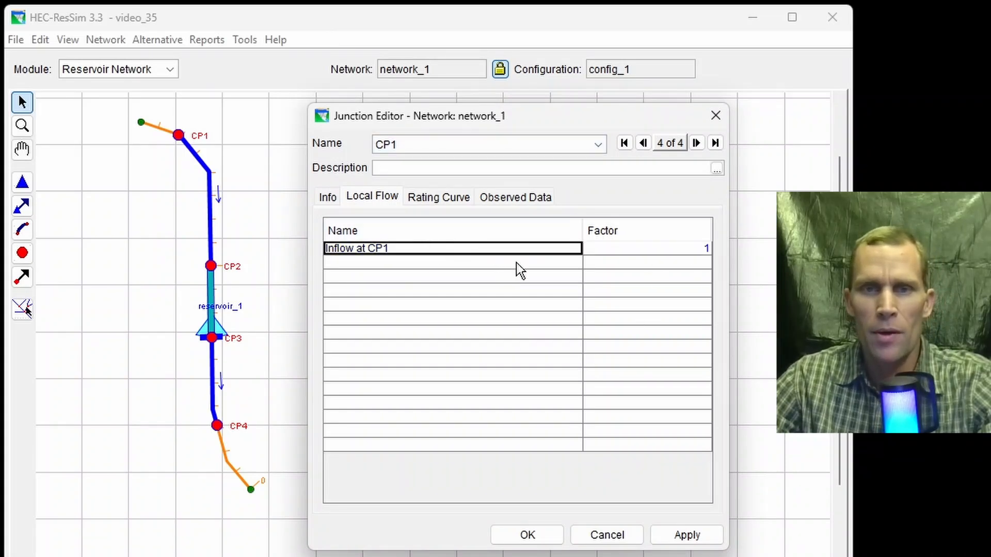
{"action": "left_click", "coordinate": [685, 541]}
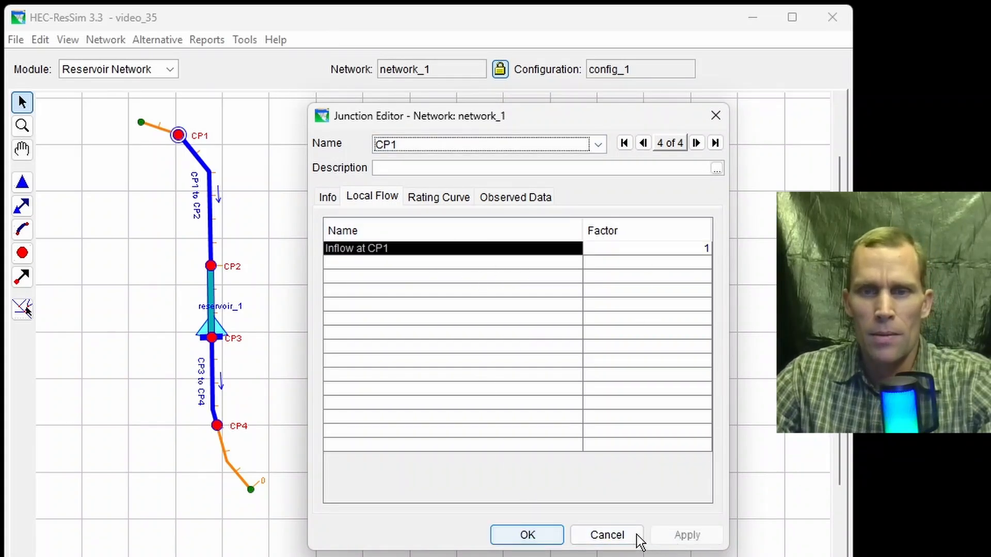
{"action": "left_click", "coordinate": [536, 537]}
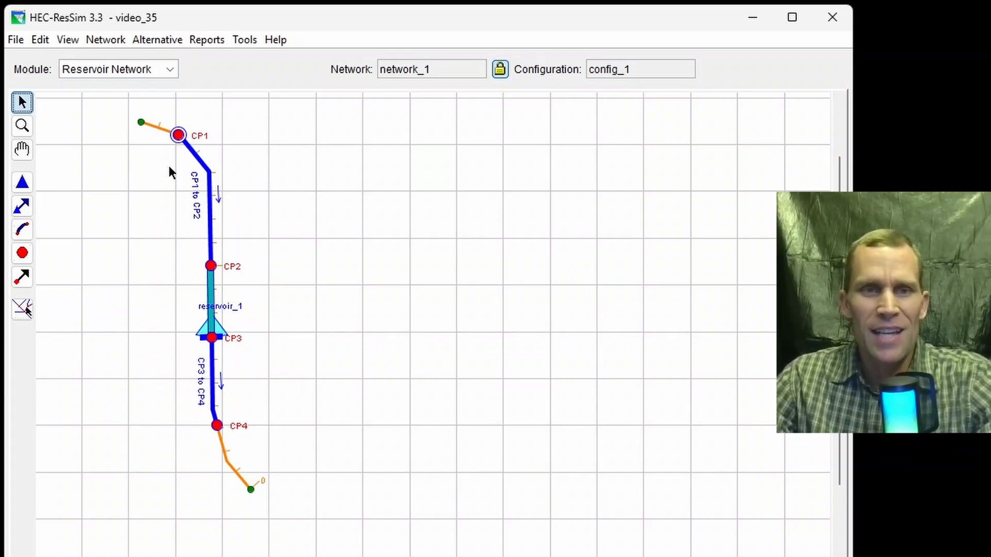
Open the Reservoir Editor for reservoir_1 and move its window clear of the stream network
{"action": "left_click", "coordinate": [22, 185]}
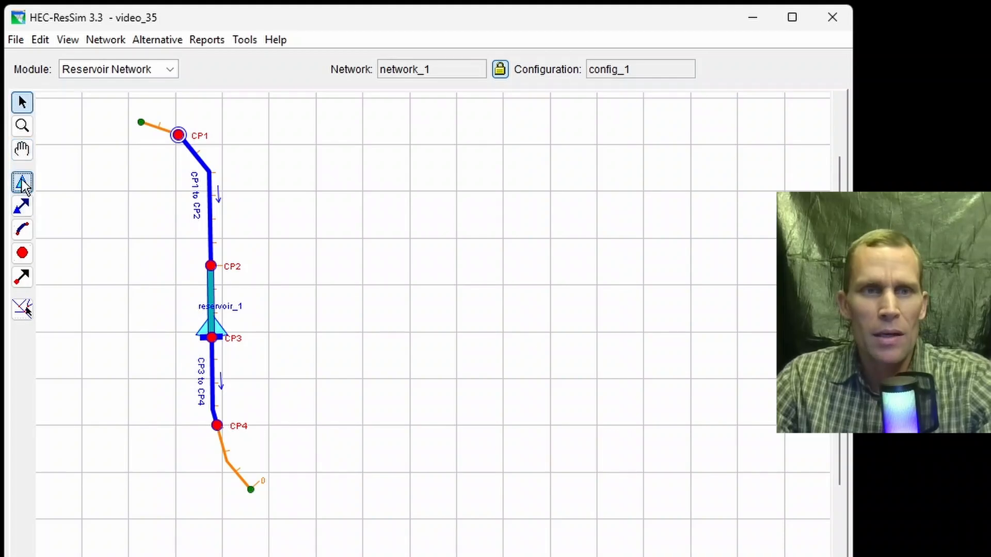
{"action": "right_click", "coordinate": [213, 323]}
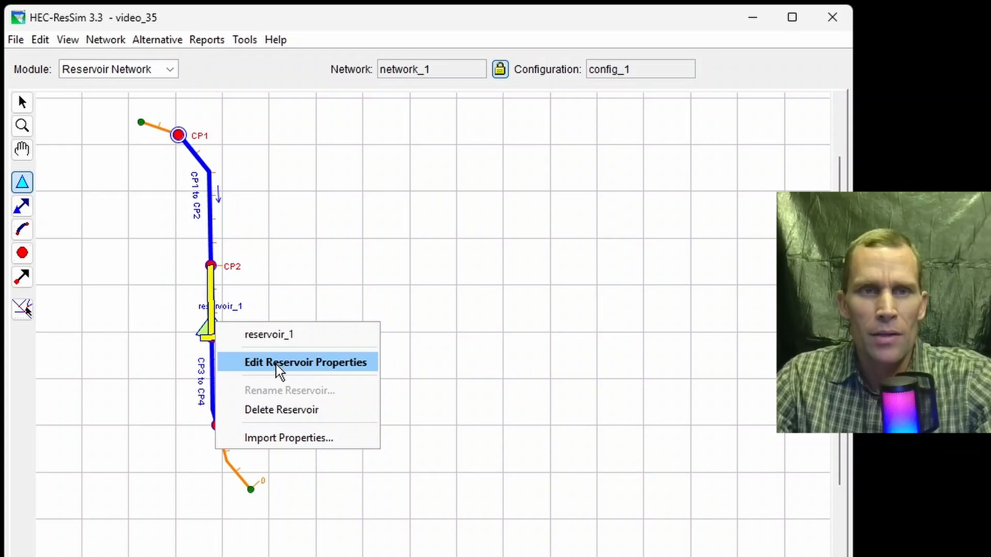
{"action": "left_click", "coordinate": [70, 39]}
{"action": "mouse_move", "coordinate": [44, 41]}
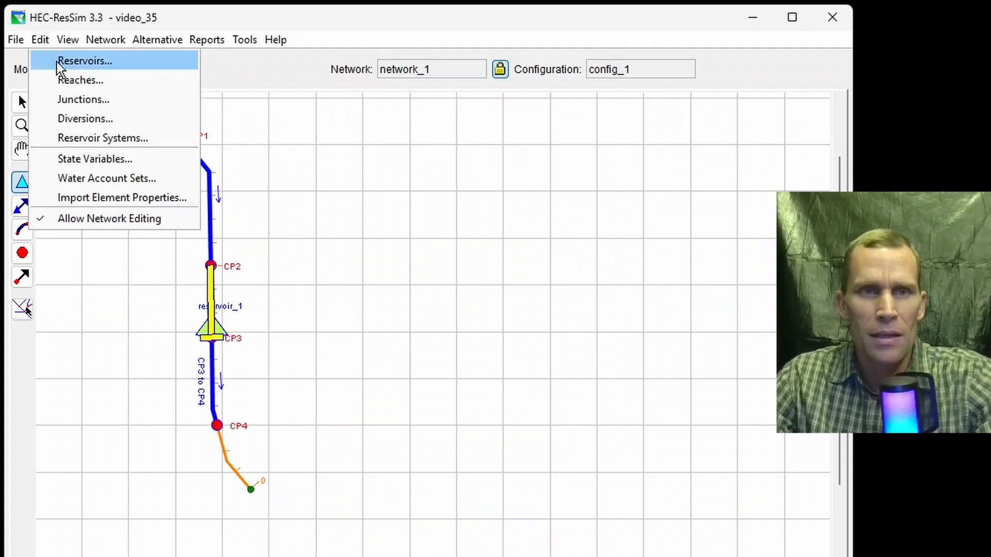
{"action": "left_click", "coordinate": [57, 61]}
{"action": "left_click", "coordinate": [240, 143]}
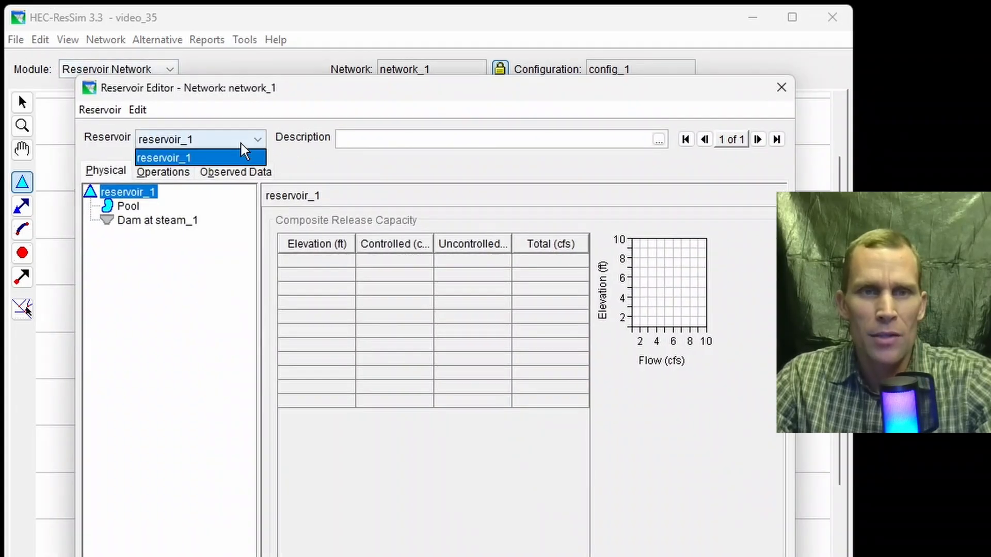
{"action": "left_click", "coordinate": [194, 158]}
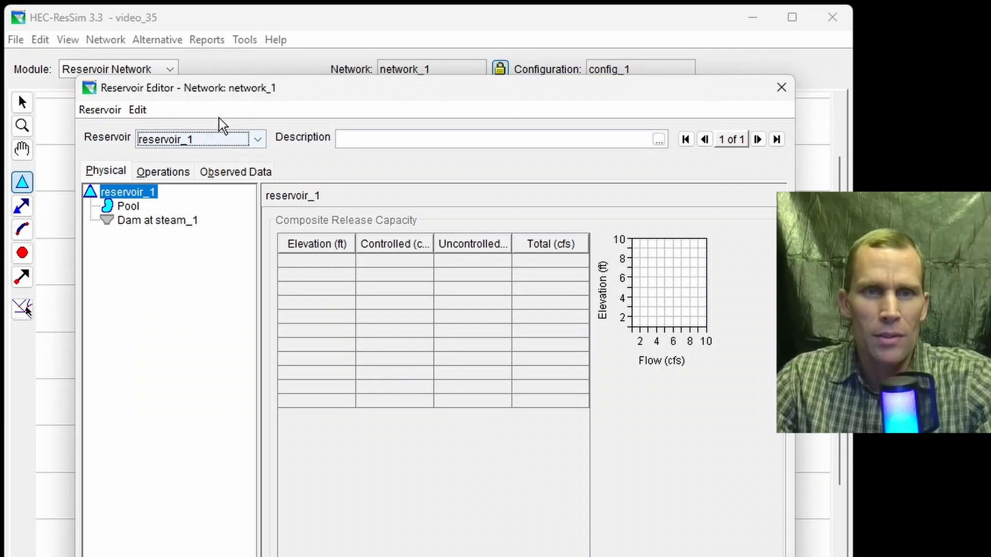
{"action": "left_click_drag", "start_coordinate": [233, 97], "coordinate": [428, 59]}
Paste the copied elevation-storage-area table, covering elevations 1350 to 1500 ft, into the Pool of reservoir_1
{"action": "left_click", "coordinate": [215, 135]}
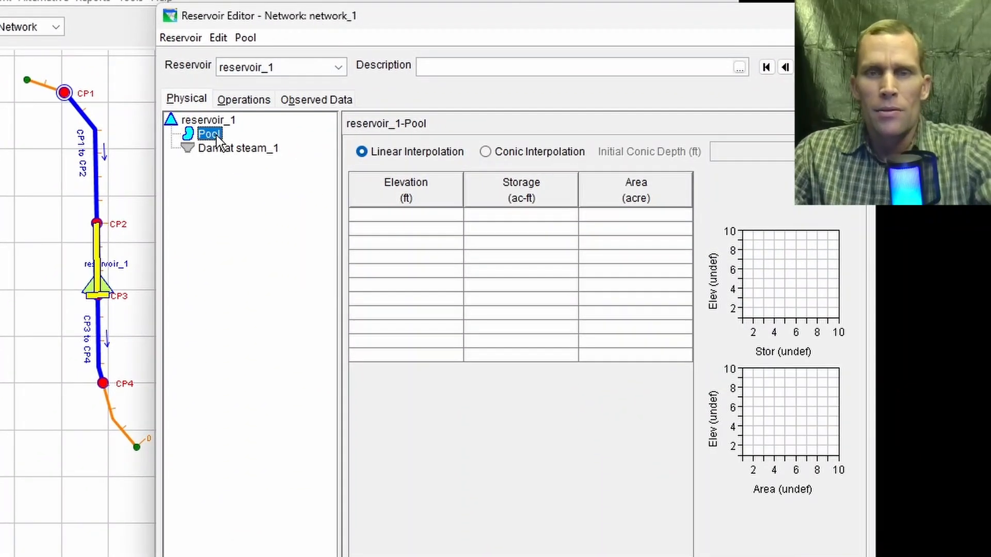
{"action": "left_click", "coordinate": [411, 216]}
{"action": "right_click", "coordinate": [410, 215]}
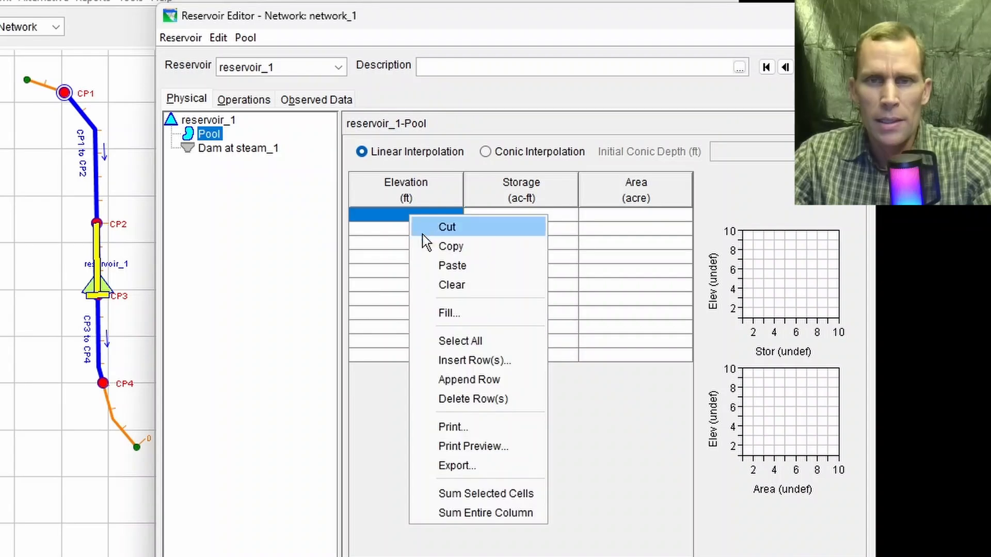
{"action": "left_click", "coordinate": [451, 267]}
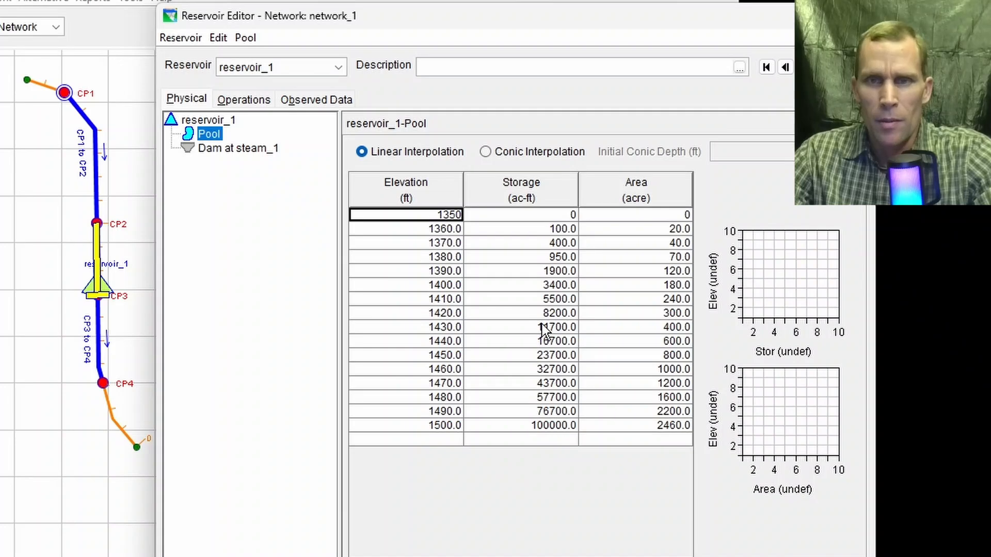
Set the dam at steam_1 to a top elevation of 1500 ft and a top length of 500 ft
{"action": "left_click", "coordinate": [551, 426]}
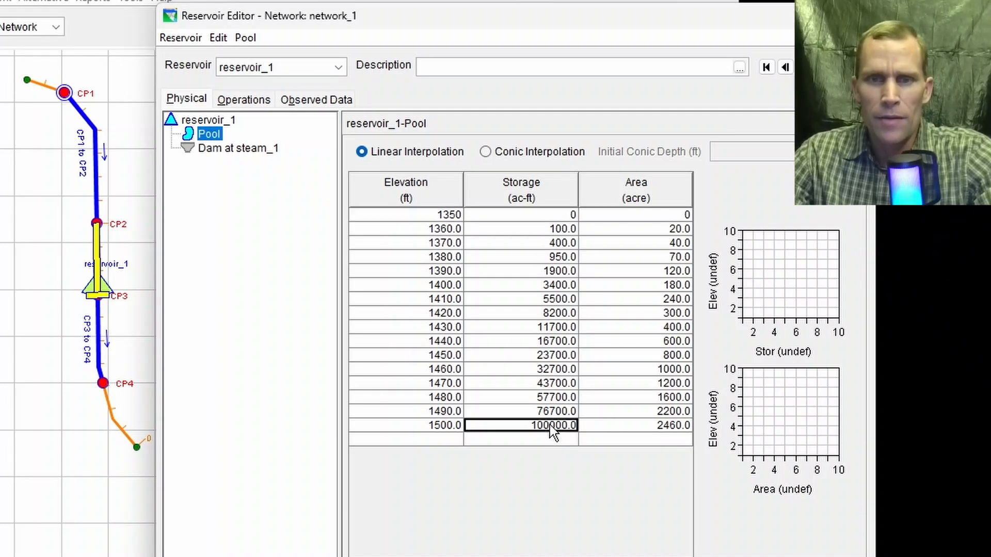
{"action": "left_click", "coordinate": [445, 426]}
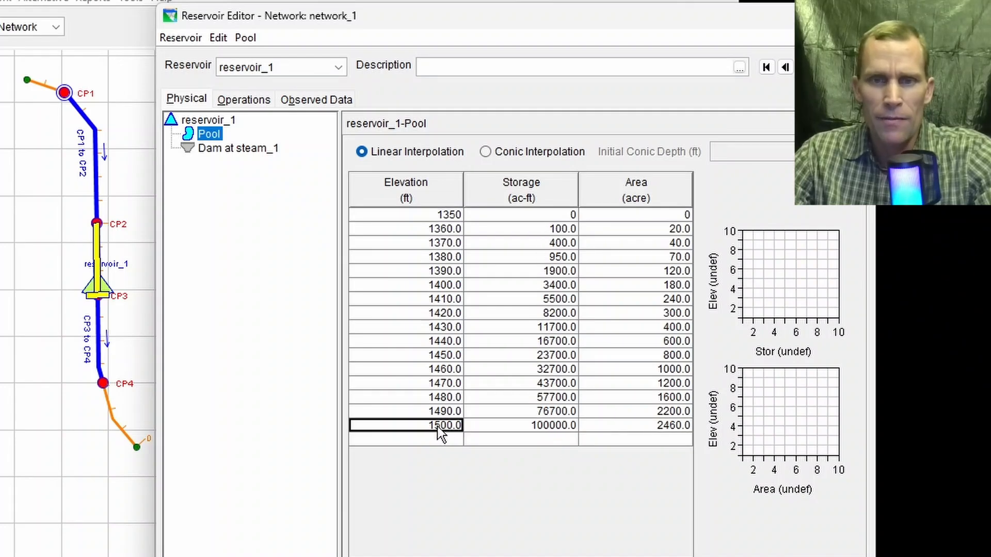
{"action": "left_click", "coordinate": [231, 153]}
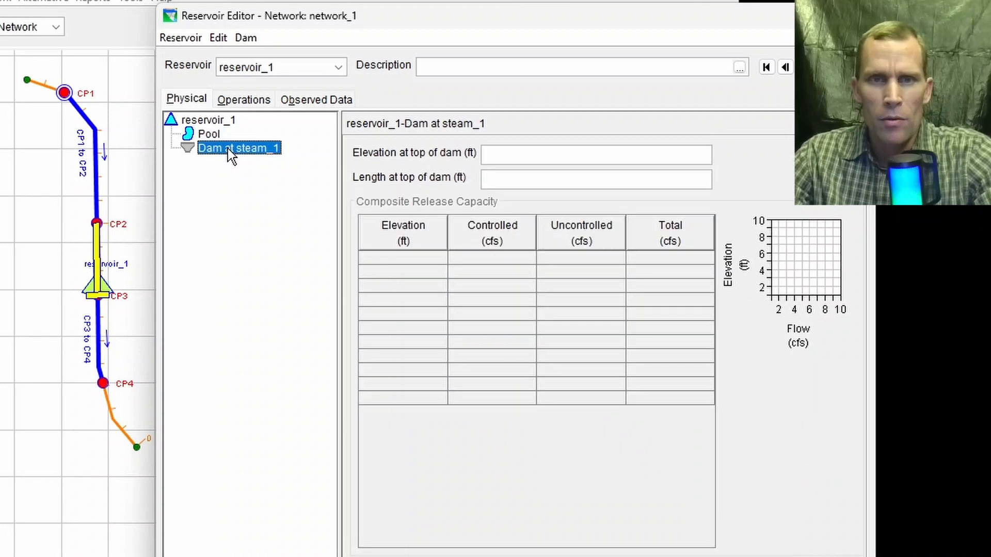
{"action": "left_click", "coordinate": [516, 153]}
{"action": "type", "text": "1500"}
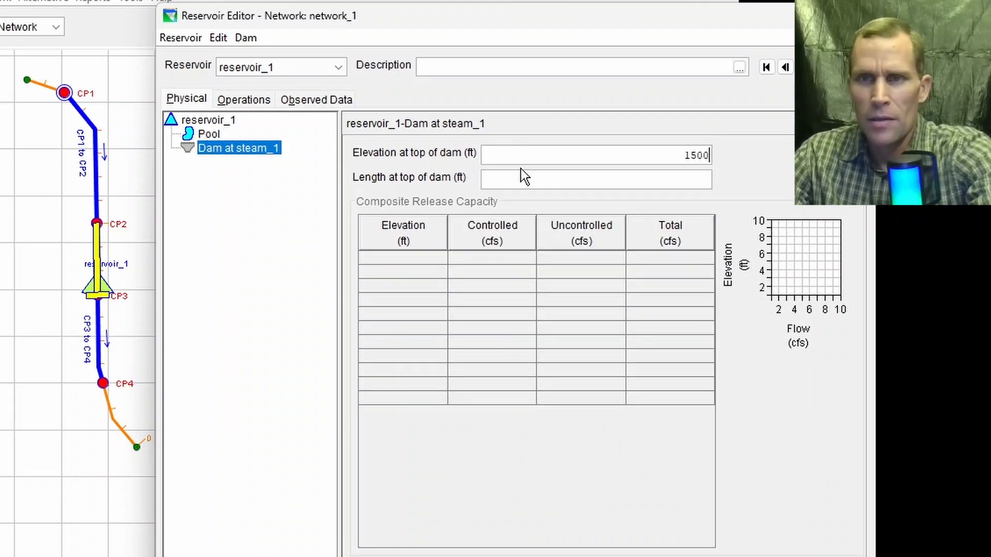
{"action": "left_click", "coordinate": [566, 182]}
{"action": "type", "text": "500"}
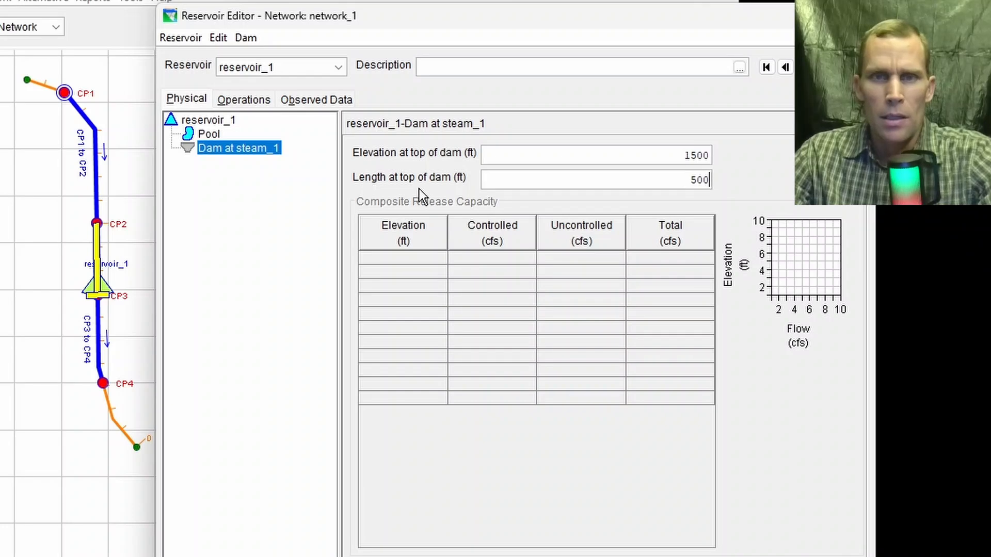
Add a controlled outlet to the dam and paste its elevation-capacity table covering 1400 to 1500 ft
{"action": "right_click", "coordinate": [244, 154]}
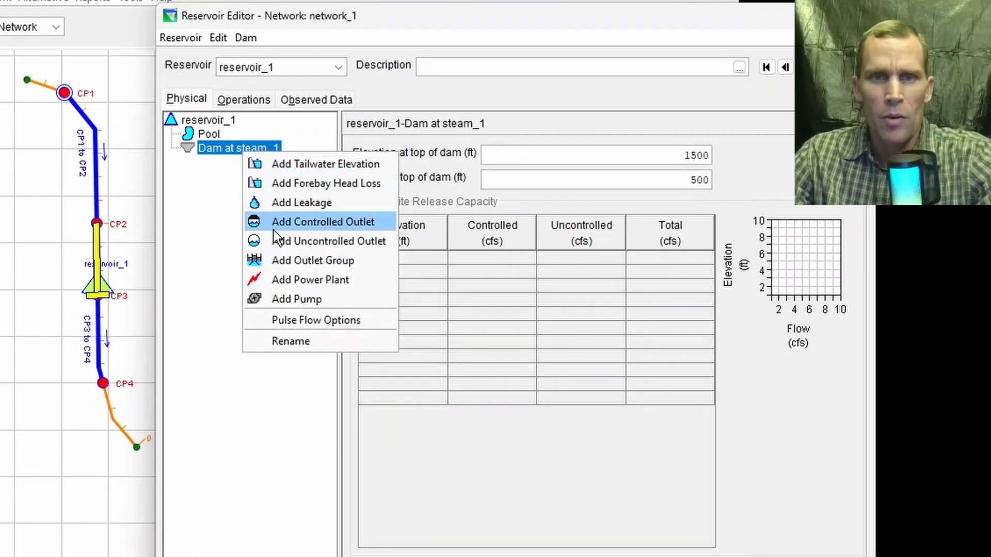
{"action": "left_click", "coordinate": [289, 222]}
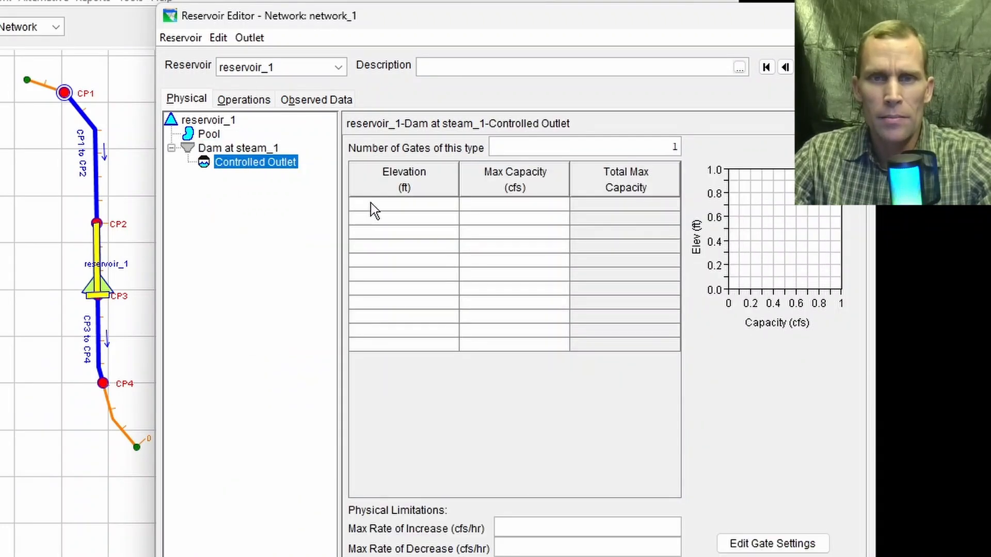
{"action": "right_click", "coordinate": [423, 205]}
{"action": "left_click", "coordinate": [457, 258]}
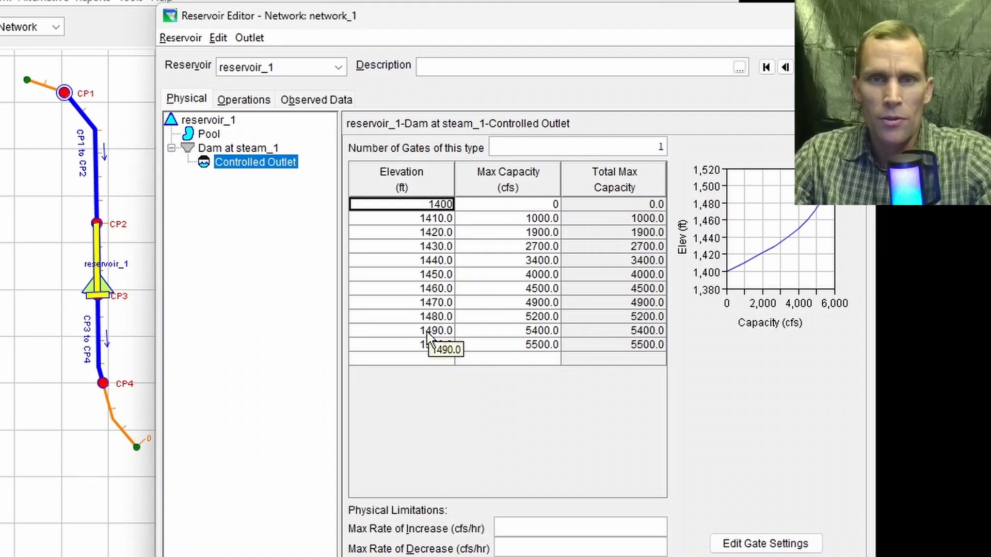
Set the number of gates of the Controlled Outlet to 3 and apply the change
{"action": "left_click_drag", "start_coordinate": [633, 147], "coordinate": [661, 148]}
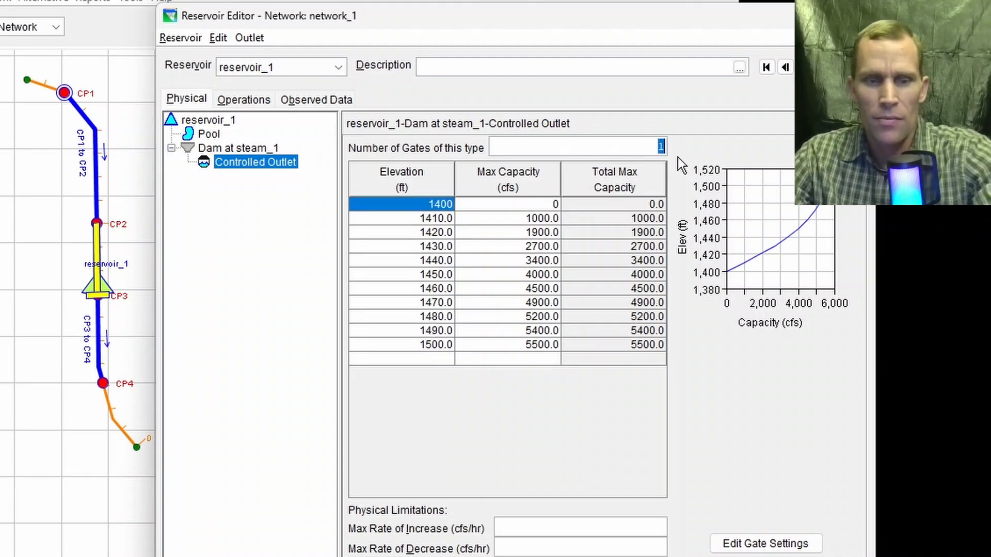
{"action": "type", "text": "3"}
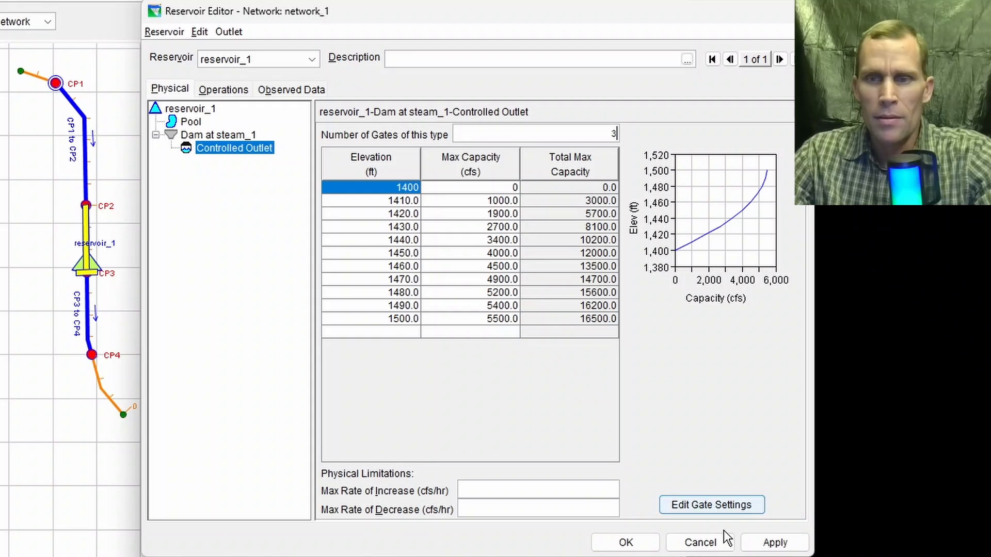
{"action": "left_click", "coordinate": [789, 549]}
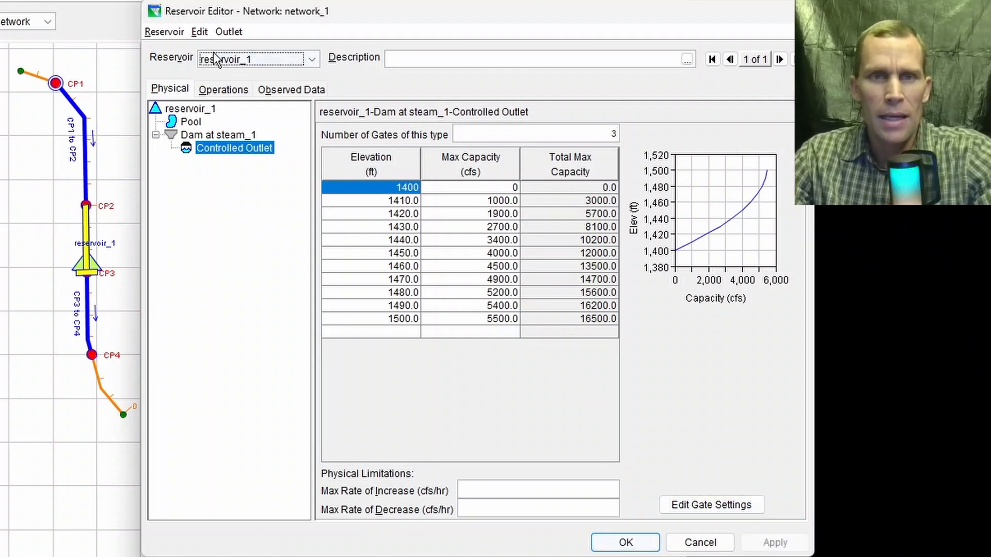
Create a new operation set named operation_set_1 for reservoir_1
{"action": "left_click", "coordinate": [230, 88]}
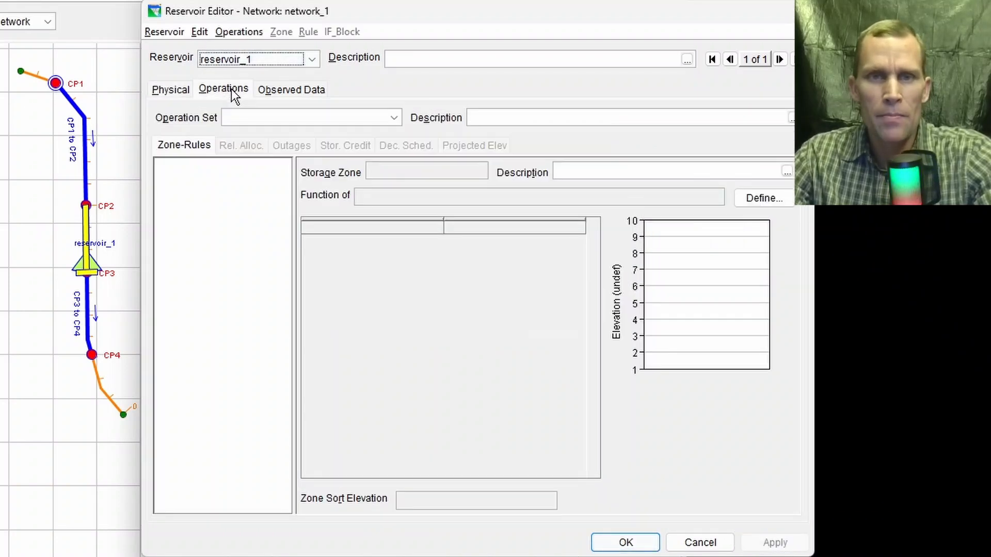
{"action": "left_click", "coordinate": [231, 33]}
{"action": "left_click", "coordinate": [252, 51]}
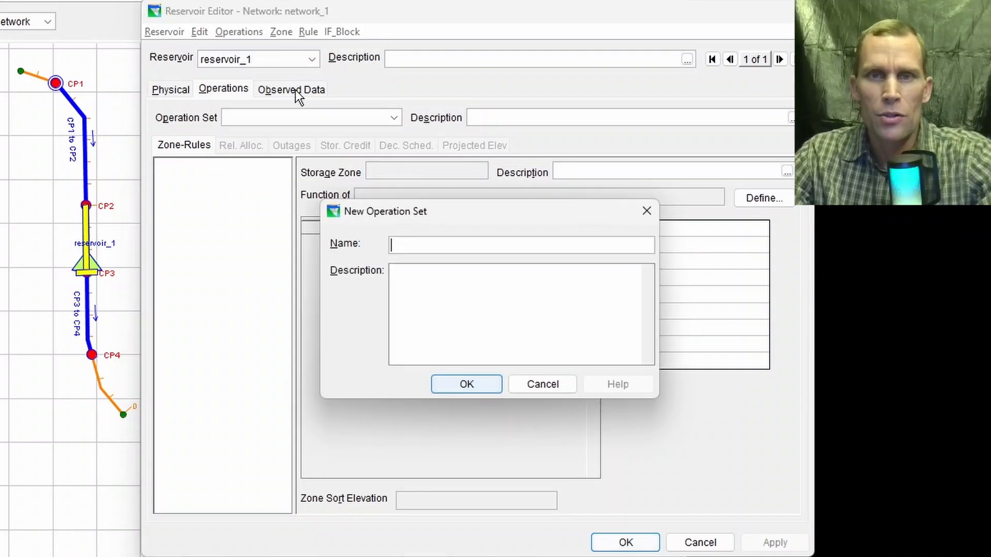
{"action": "type", "text": "operation_ste"}
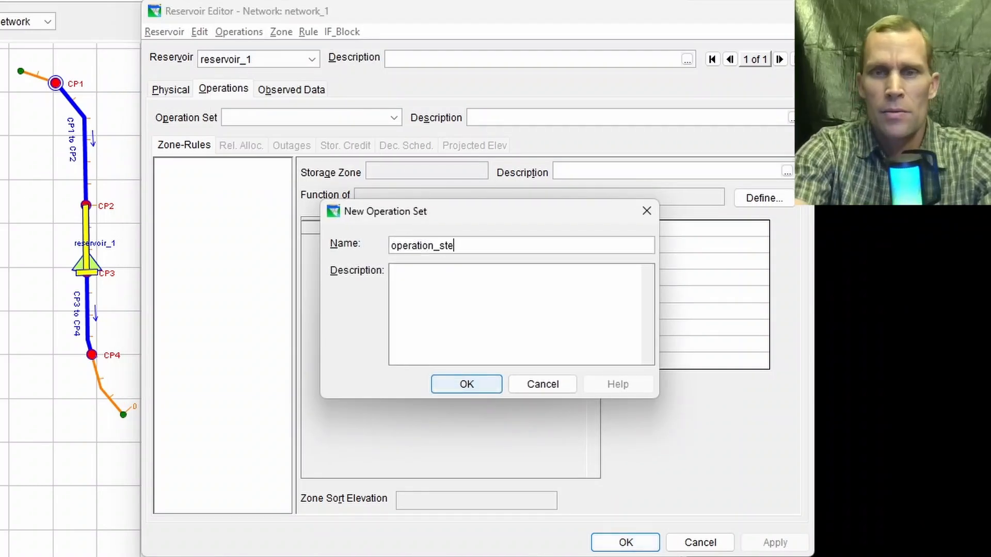
{"action": "left_click", "coordinate": [470, 382]}
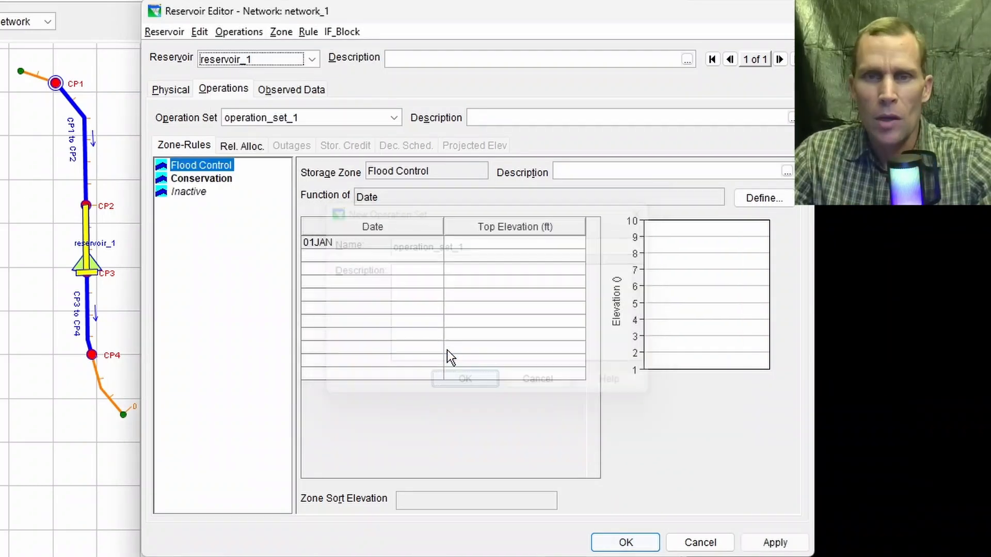
Review the default storage zones, set the Flood Control zone's top elevation to 1500 ft, and apply it
{"action": "left_click", "coordinate": [190, 168]}
{"action": "left_click", "coordinate": [192, 180]}
{"action": "left_click", "coordinate": [191, 192]}
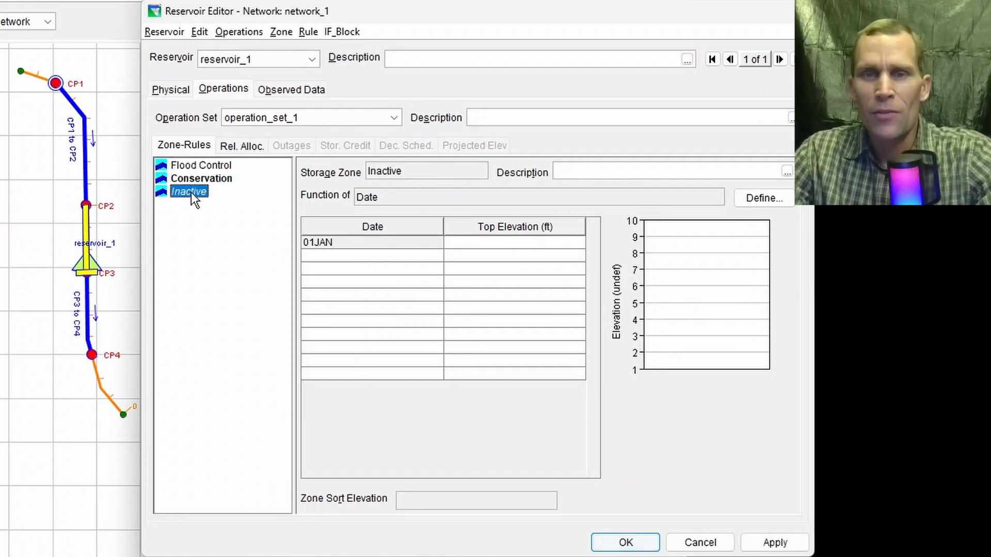
{"action": "left_click", "coordinate": [205, 164]}
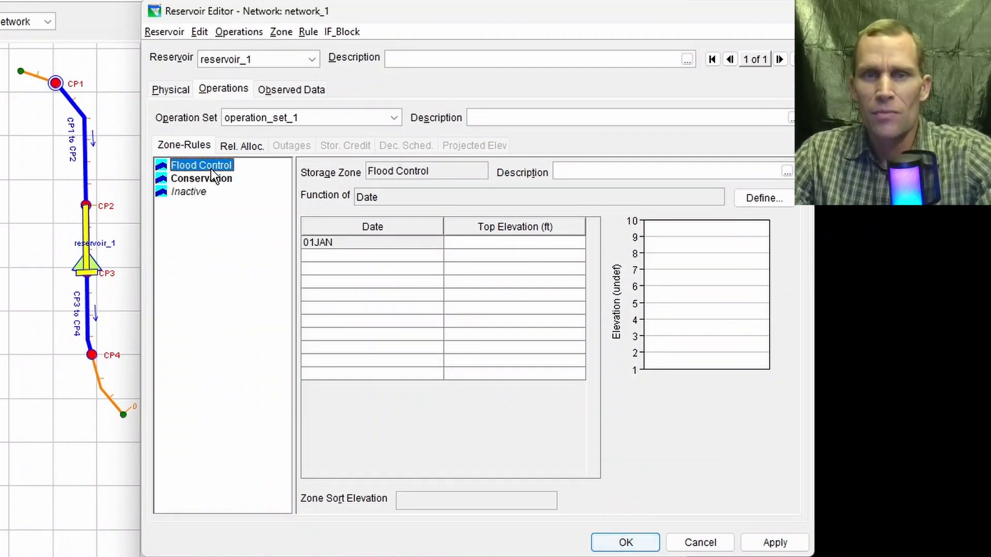
{"action": "left_click", "coordinate": [469, 243]}
{"action": "type", "text": "1500"}
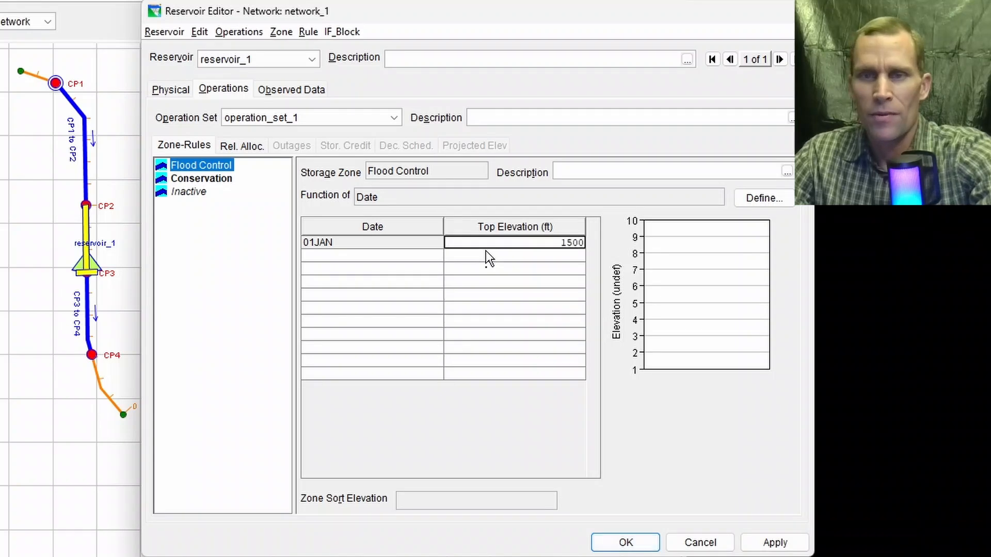
{"action": "left_click", "coordinate": [769, 542]}
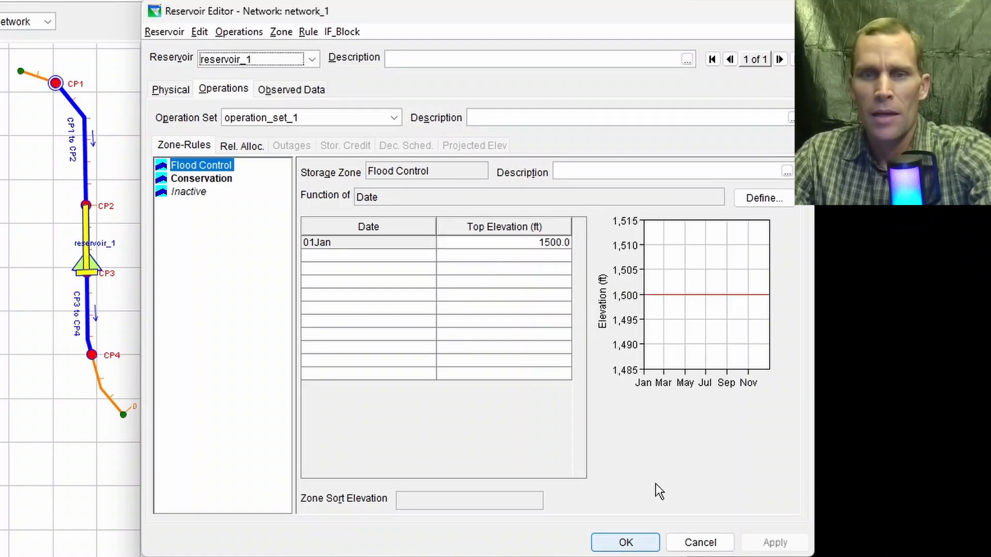
Set the Conservation zone's top elevation to 1480 ft and apply it
{"action": "left_click", "coordinate": [215, 178]}
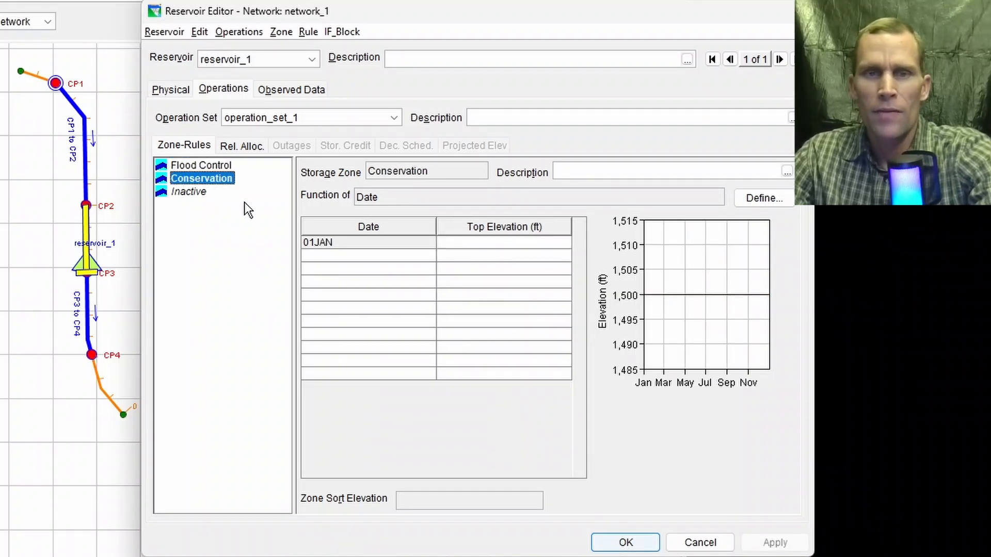
{"action": "left_click", "coordinate": [461, 244]}
{"action": "type", "text": "1480"}
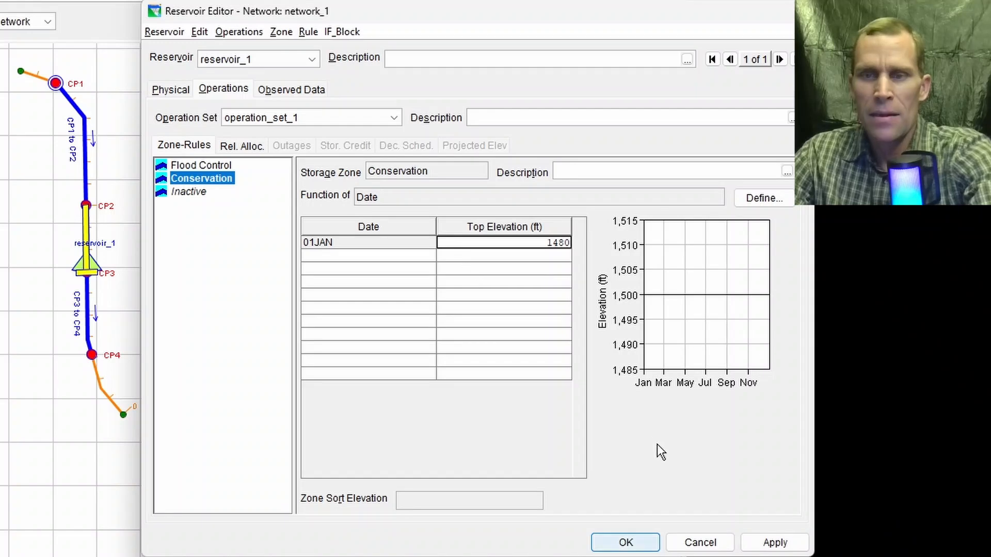
{"action": "left_click", "coordinate": [769, 542]}
Set the Inactive zone's top elevation to 1400 ft, apply it, and check the enlarged storage zones plot
{"action": "left_click", "coordinate": [188, 191]}
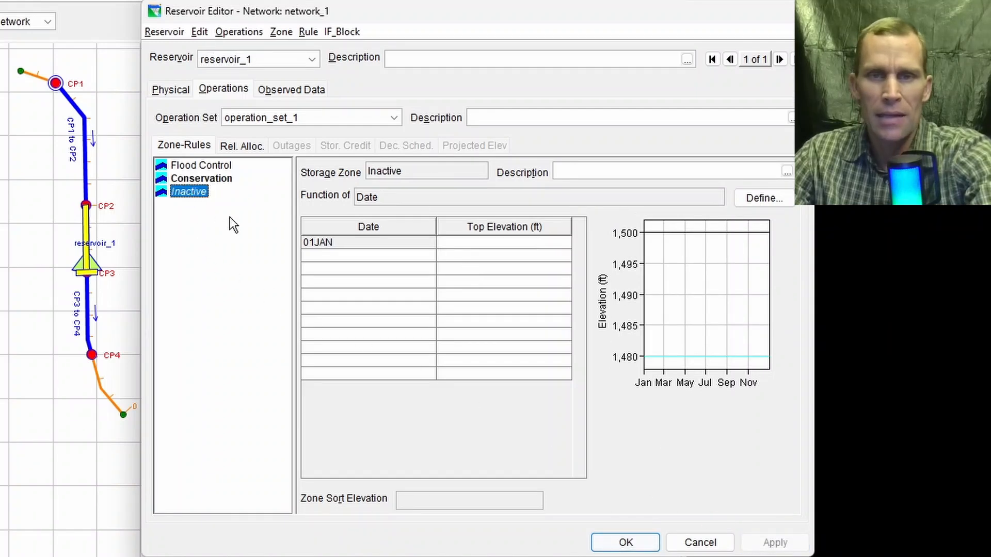
{"action": "left_click", "coordinate": [458, 244]}
{"action": "type", "text": "14"}
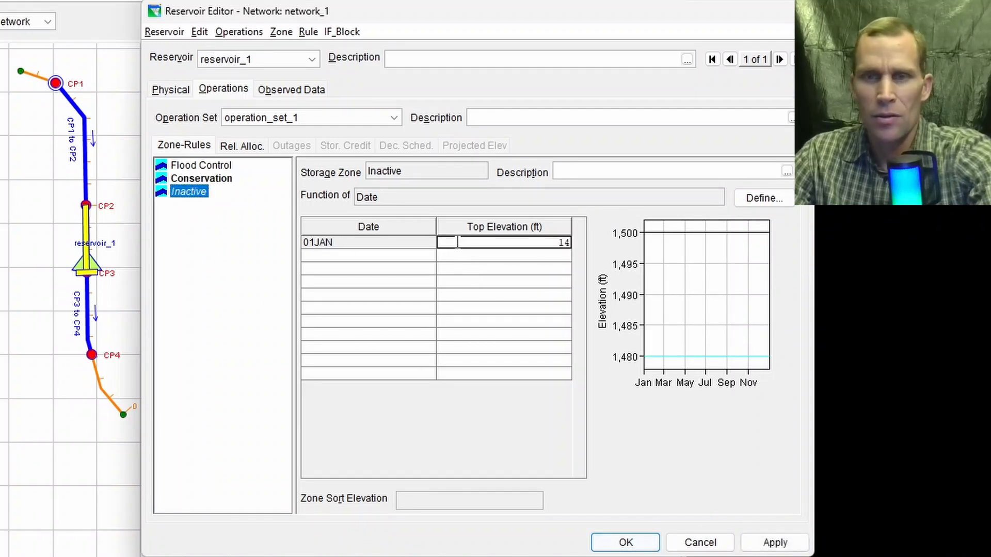
{"action": "type", "text": "00"}
{"action": "left_click", "coordinate": [773, 541]}
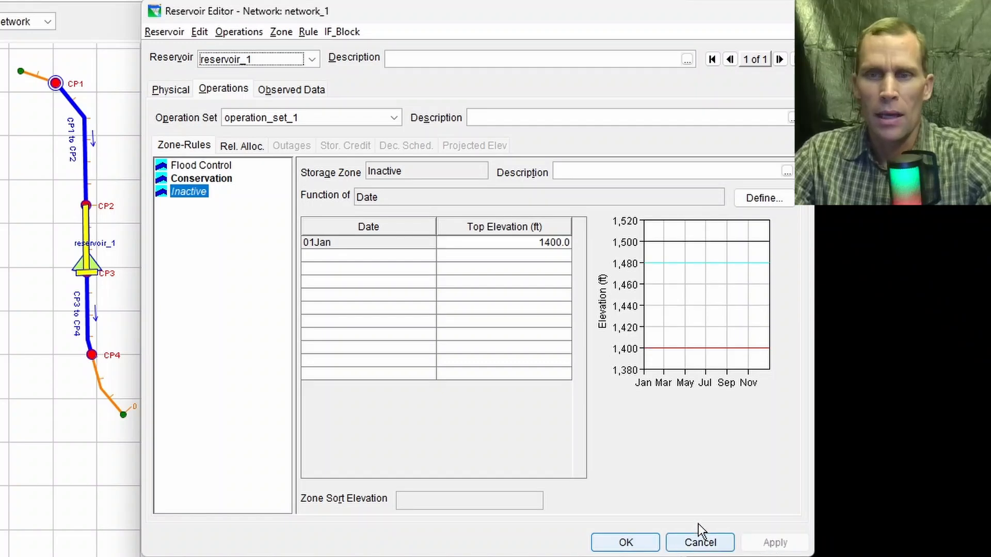
{"action": "double_click", "coordinate": [679, 266]}
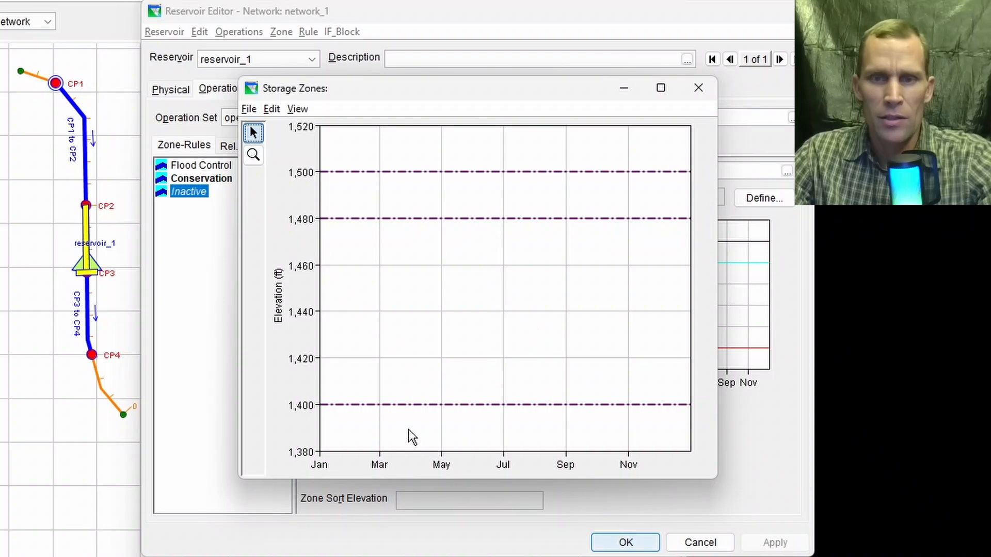
{"action": "left_click", "coordinate": [698, 91]}
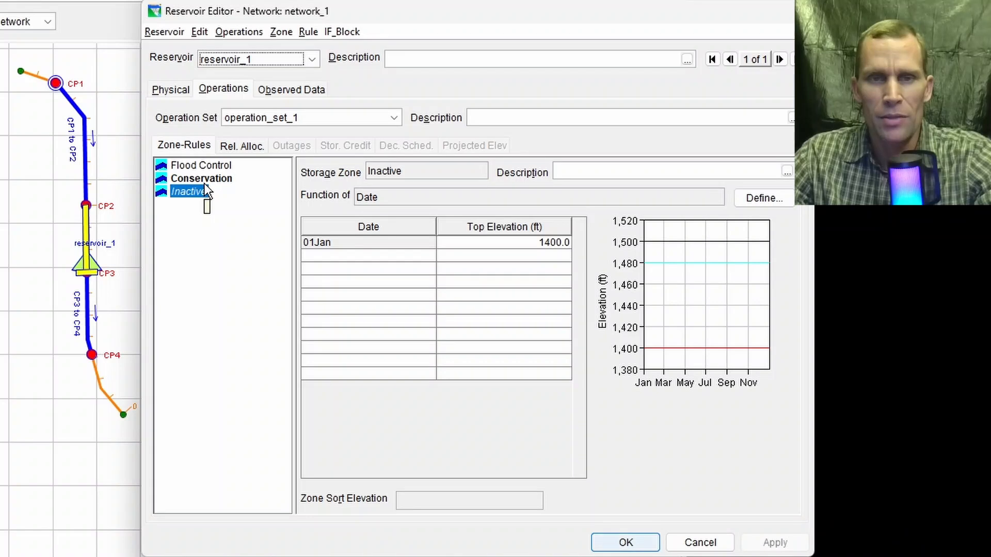
Add a Release Function rule named "min - 2,500 cfs" to the Flood Control zone, operating releases from the reservoir_1 Controlled Outlet
{"action": "right_click", "coordinate": [194, 166]}
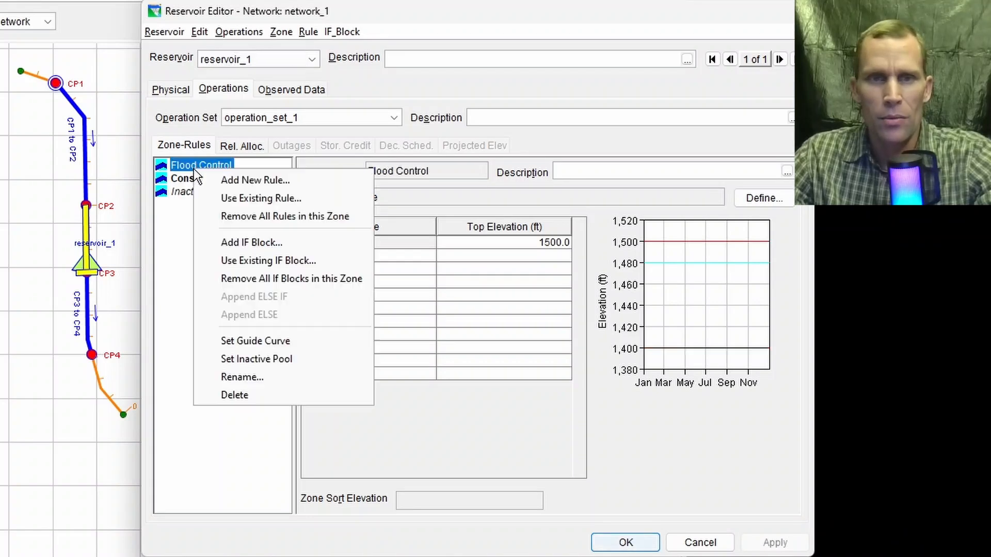
{"action": "left_click", "coordinate": [209, 177]}
{"action": "left_click_drag", "start_coordinate": [415, 215], "coordinate": [376, 250]}
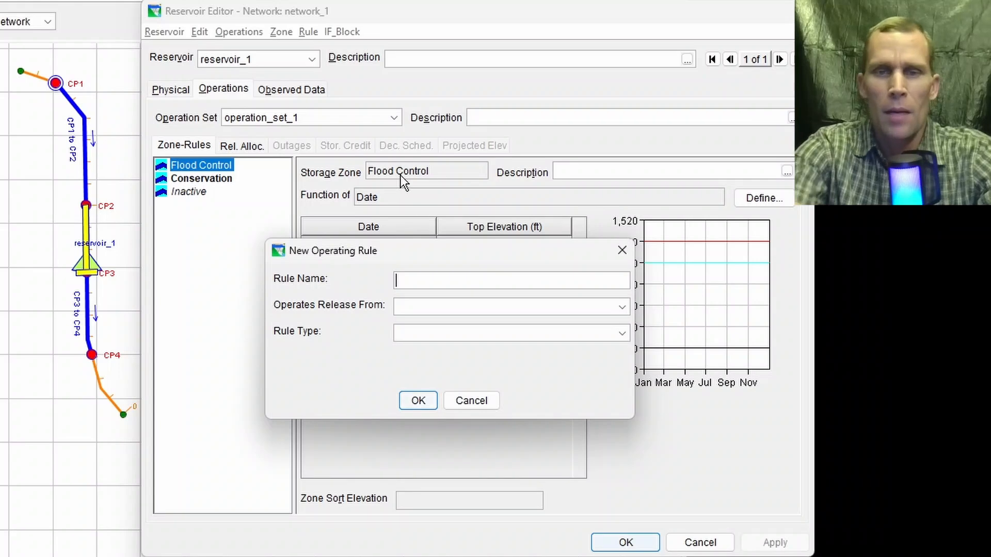
{"action": "type", "text": "min - 2,500 cfs"}
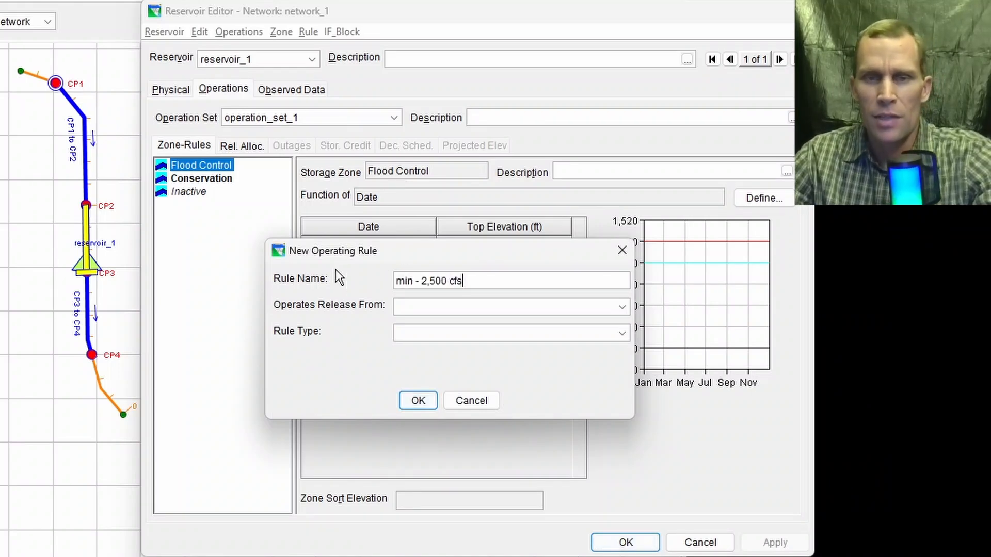
{"action": "left_click", "coordinate": [487, 307]}
{"action": "left_click", "coordinate": [466, 354]}
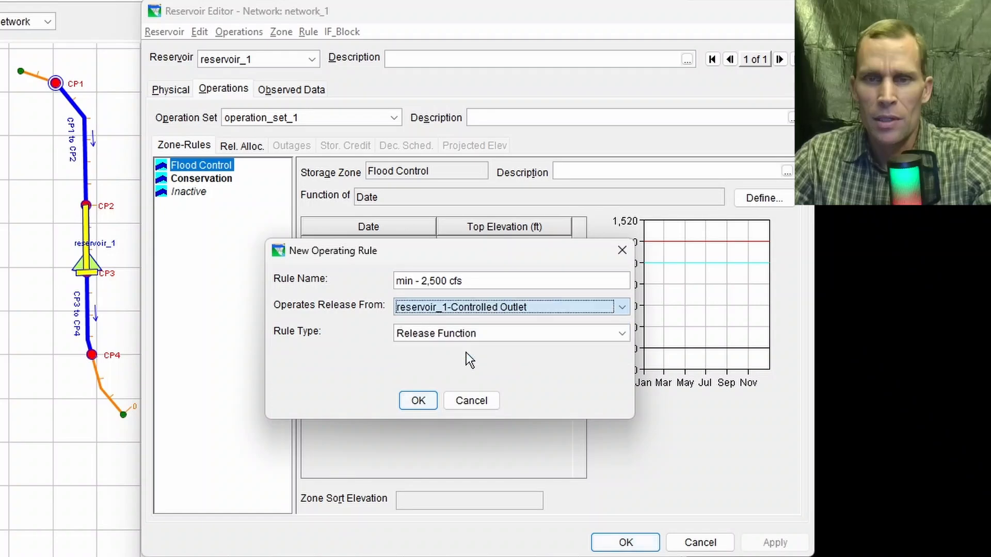
{"action": "left_click", "coordinate": [467, 331]}
{"action": "left_click", "coordinate": [469, 353]}
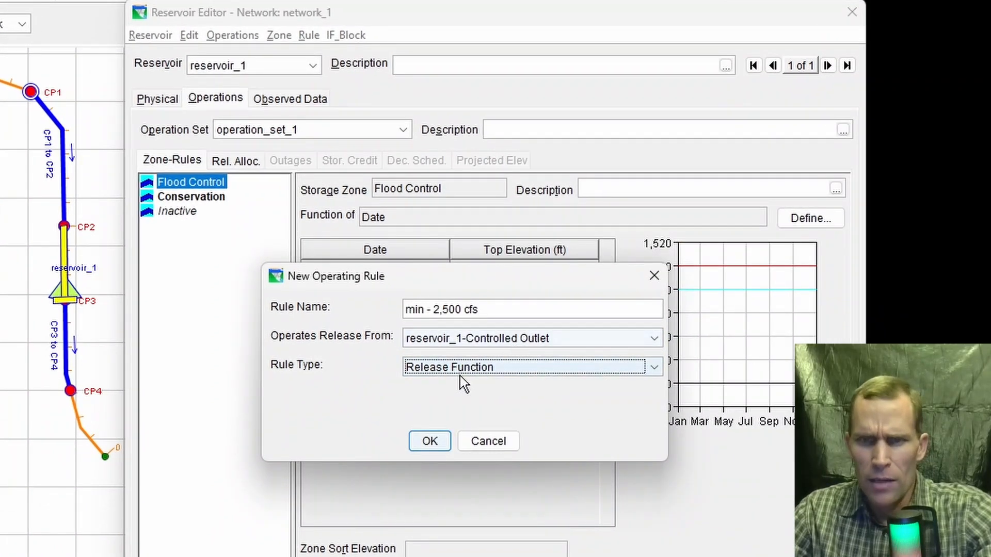
{"action": "left_click", "coordinate": [429, 441]}
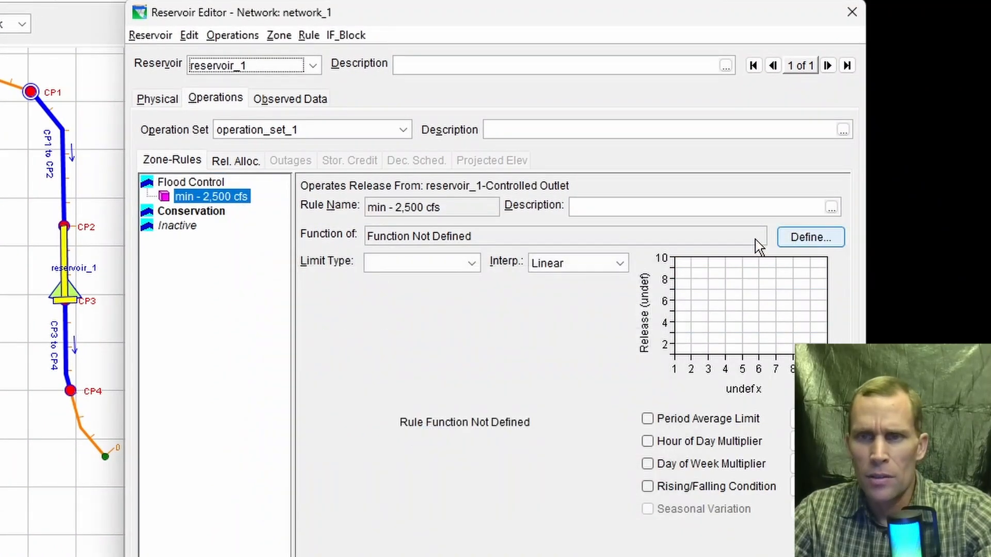
Define the "min - 2,500 cfs" rule as a Minimum limit, function of Date, with a release of 2500 cfs, and apply it
{"action": "left_click", "coordinate": [465, 263]}
{"action": "left_click", "coordinate": [431, 283]}
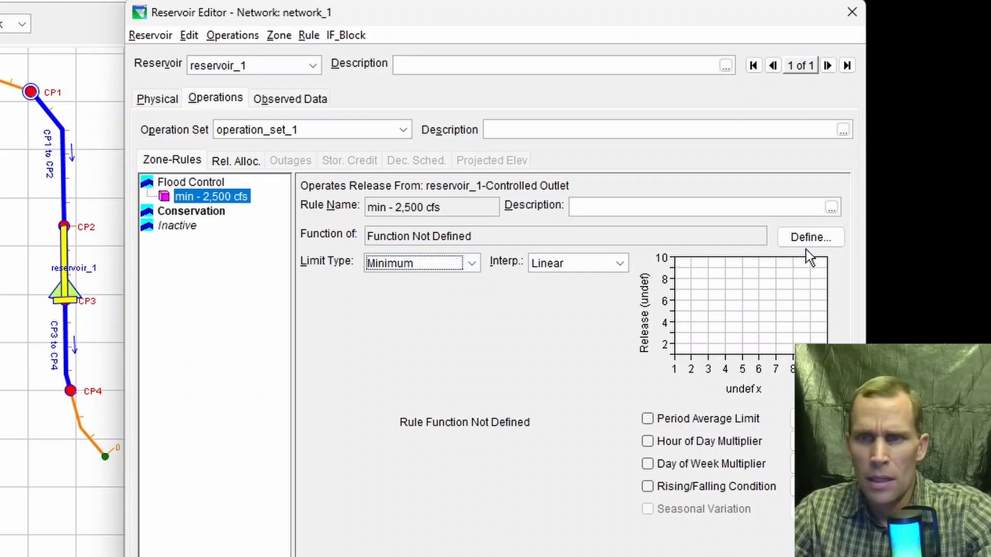
{"action": "left_click", "coordinate": [804, 241]}
{"action": "left_click", "coordinate": [679, 503]}
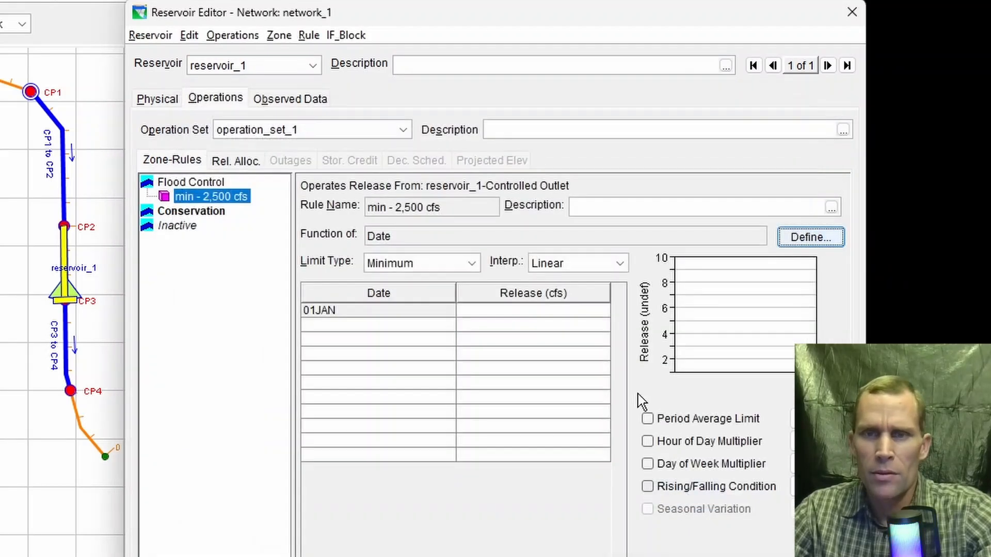
{"action": "left_click", "coordinate": [559, 313]}
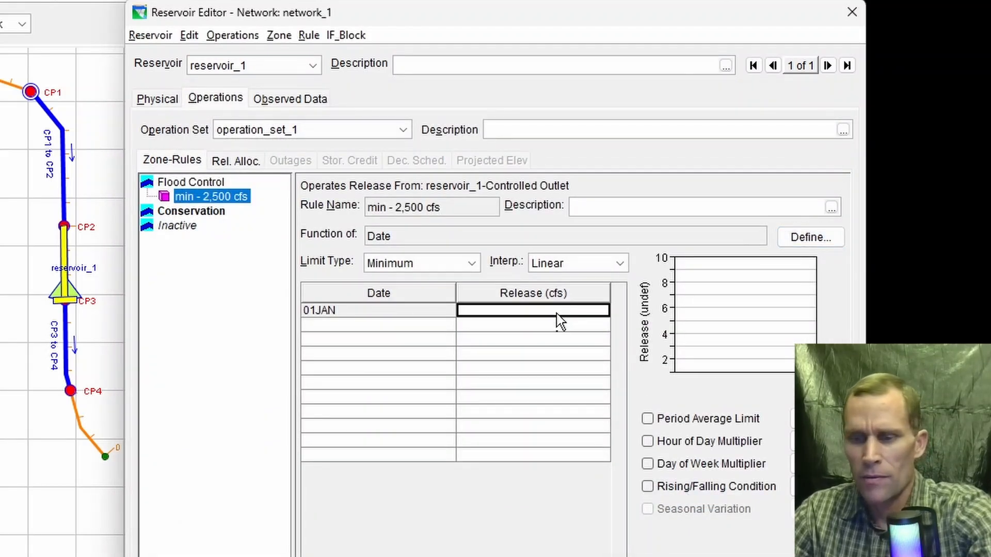
{"action": "type", "text": "2500"}
{"action": "left_click", "coordinate": [765, 539]}
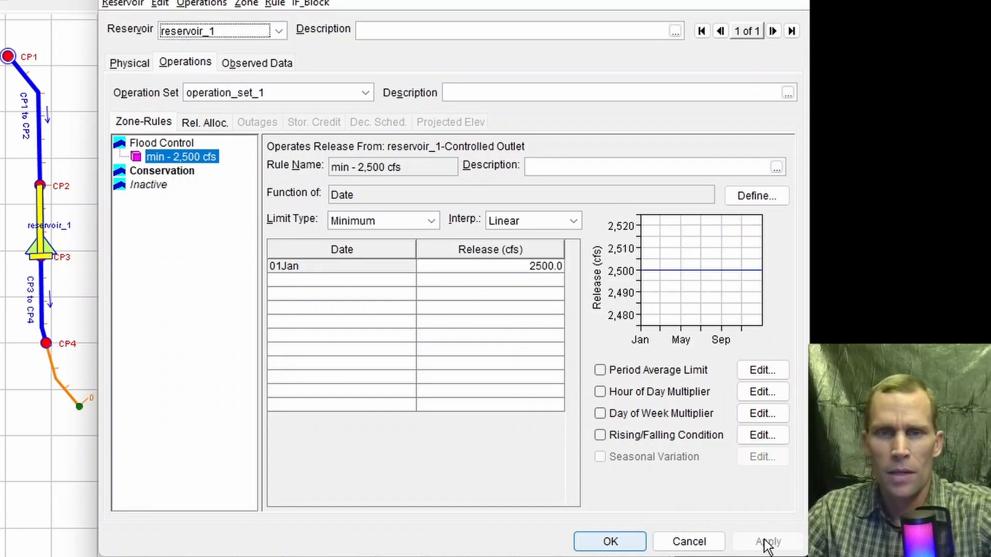
Add a Release Function rule named "max - 3,800 cfs" to the Flood Control zone, operating releases from the reservoir_1 Controlled Outlet
{"action": "right_click", "coordinate": [168, 145]}
{"action": "left_click", "coordinate": [194, 156]}
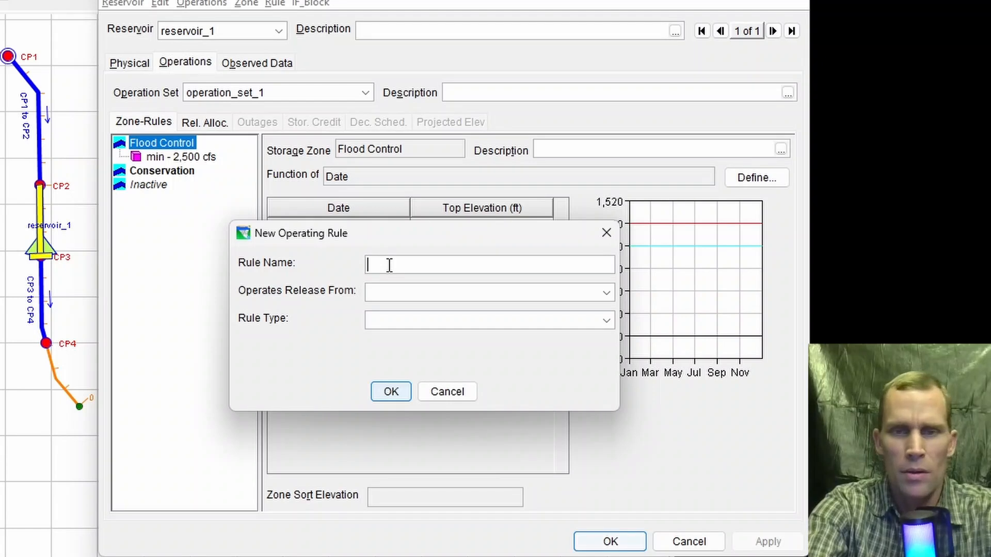
{"action": "type", "text": "max - 3,800 cfs"}
{"action": "left_click", "coordinate": [407, 287]}
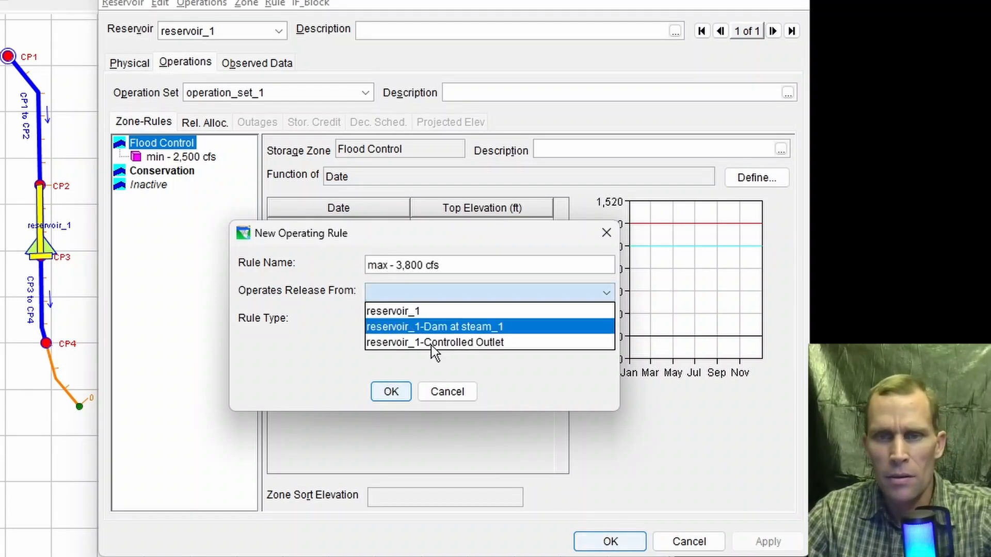
{"action": "left_click", "coordinate": [432, 339]}
{"action": "left_click", "coordinate": [405, 387]}
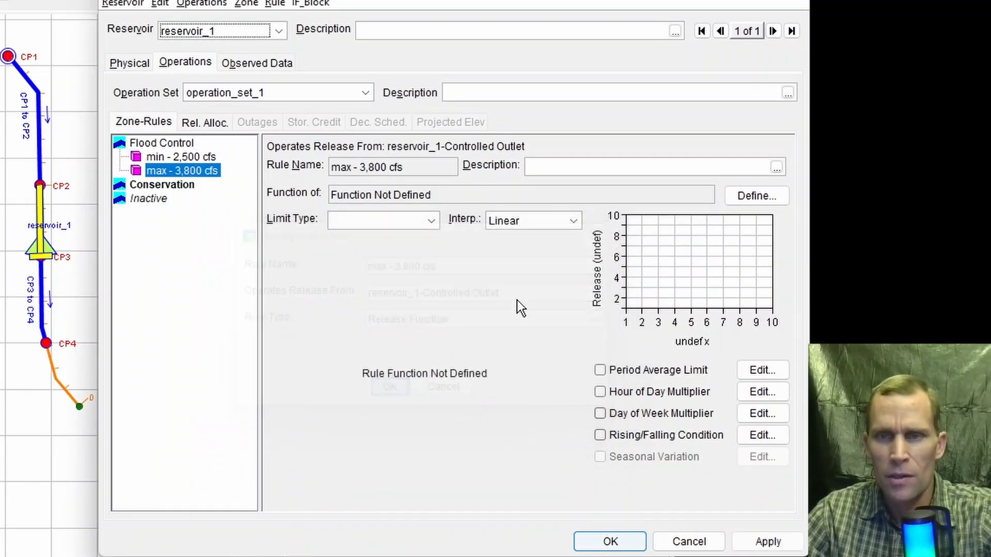
Define the "max - 3,800 cfs" rule as a Maximum limit, function of Date, with a release of 3800 cfs, and apply it
{"action": "left_click", "coordinate": [740, 197]}
{"action": "left_click", "coordinate": [644, 450]}
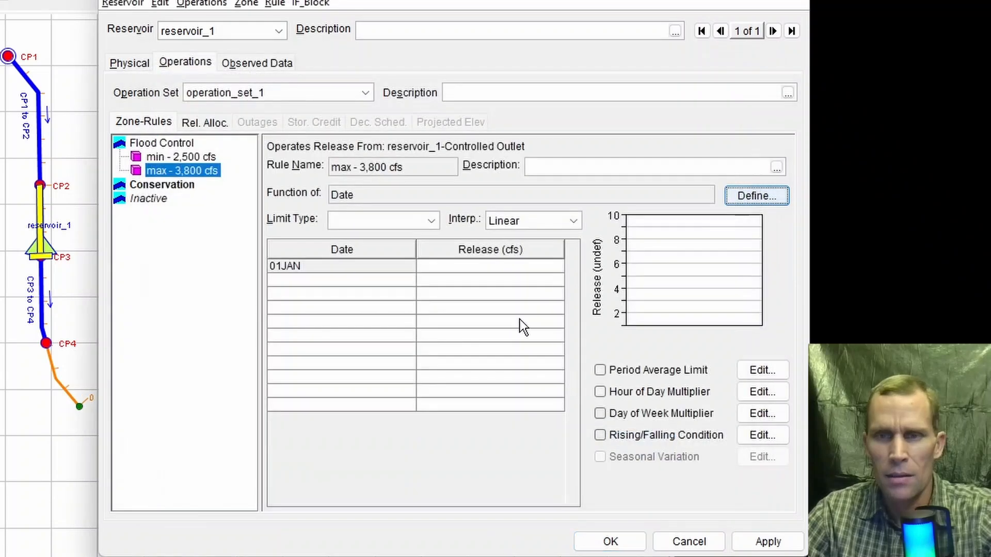
{"action": "left_click", "coordinate": [500, 267]}
{"action": "type", "text": "3800"}
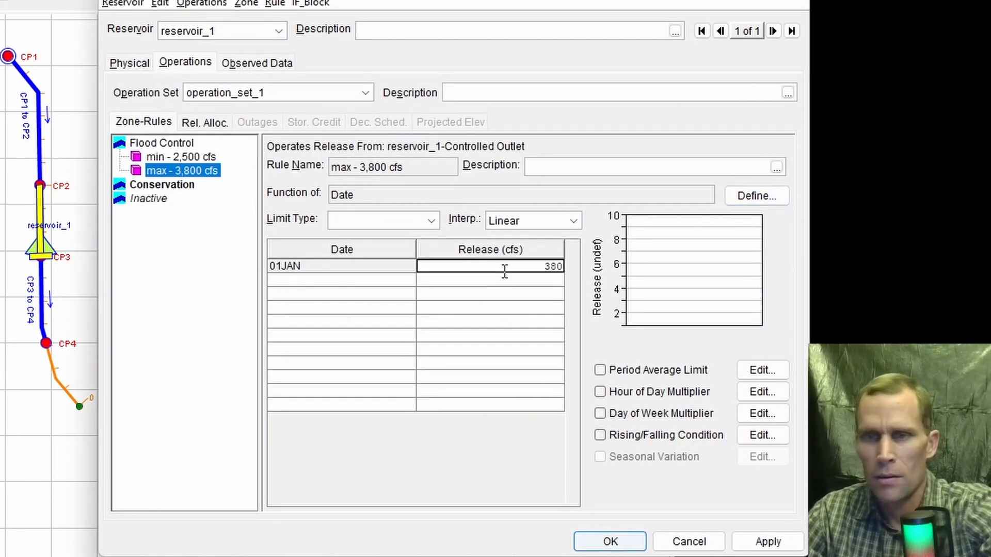
{"action": "left_click", "coordinate": [389, 227]}
{"action": "left_click", "coordinate": [361, 237]}
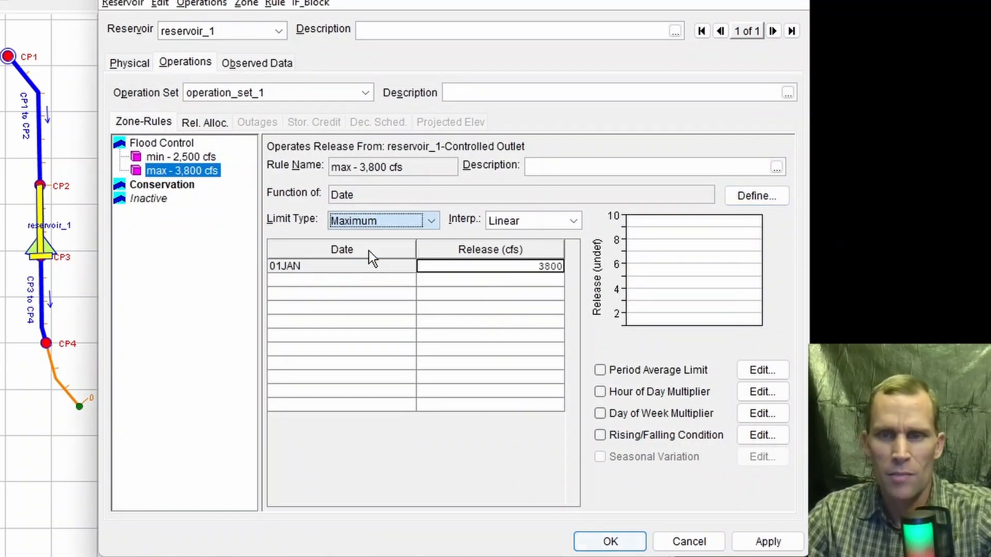
{"action": "left_click", "coordinate": [764, 541]}
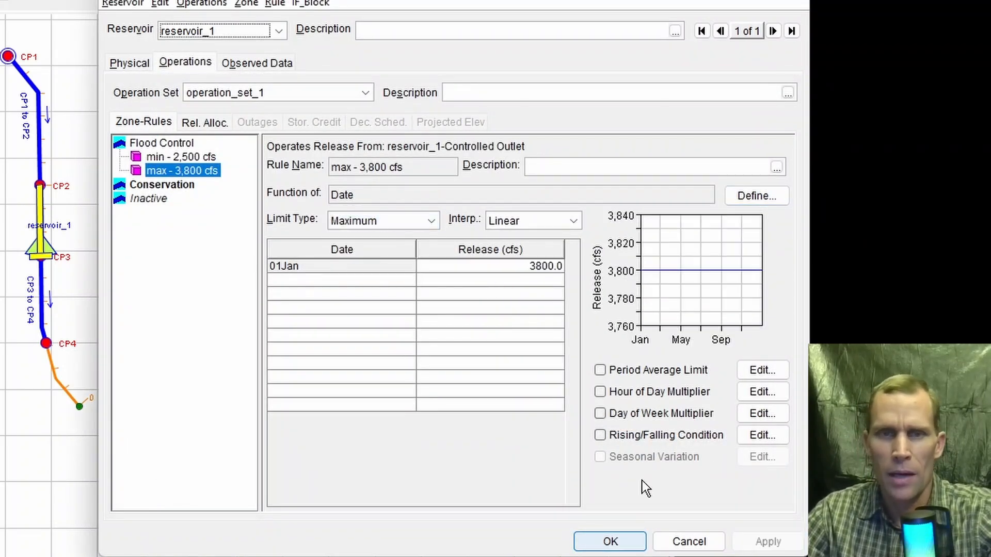
Add the "max - 3,800 cfs" and "min - 2,500 cfs" rules to all zones
{"action": "right_click", "coordinate": [182, 170]}
{"action": "left_click", "coordinate": [218, 308]}
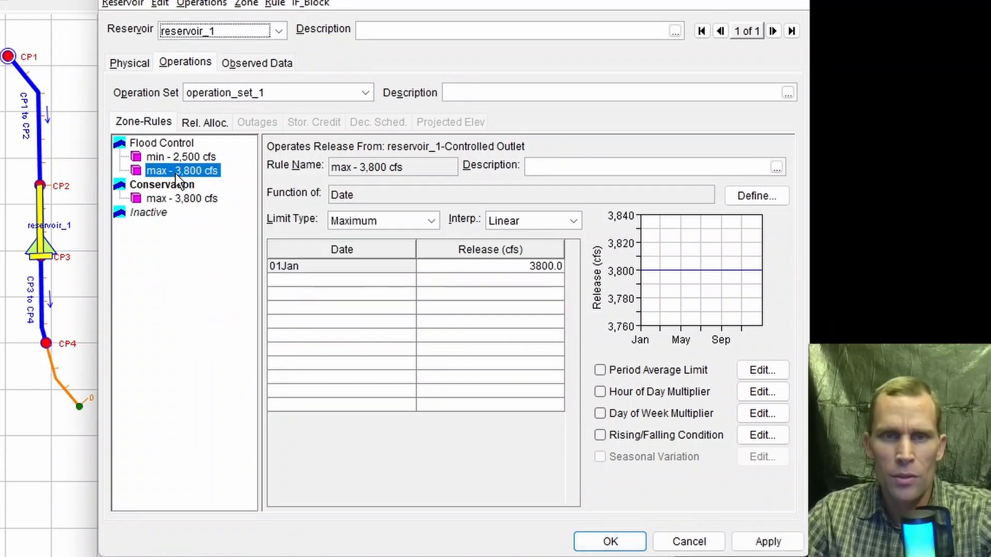
{"action": "left_click", "coordinate": [176, 158]}
{"action": "right_click", "coordinate": [176, 162]}
{"action": "left_click", "coordinate": [240, 304]}
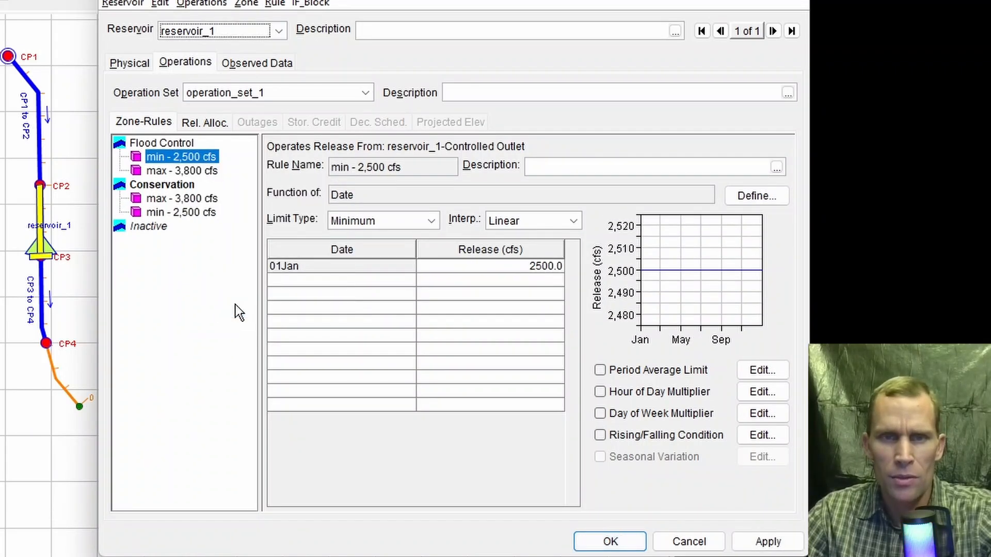
Move the "min - 2,500 cfs" rule to the top of the Conservation zone's rules, apply it, and accept the reservoir edits
{"action": "right_click", "coordinate": [197, 216]}
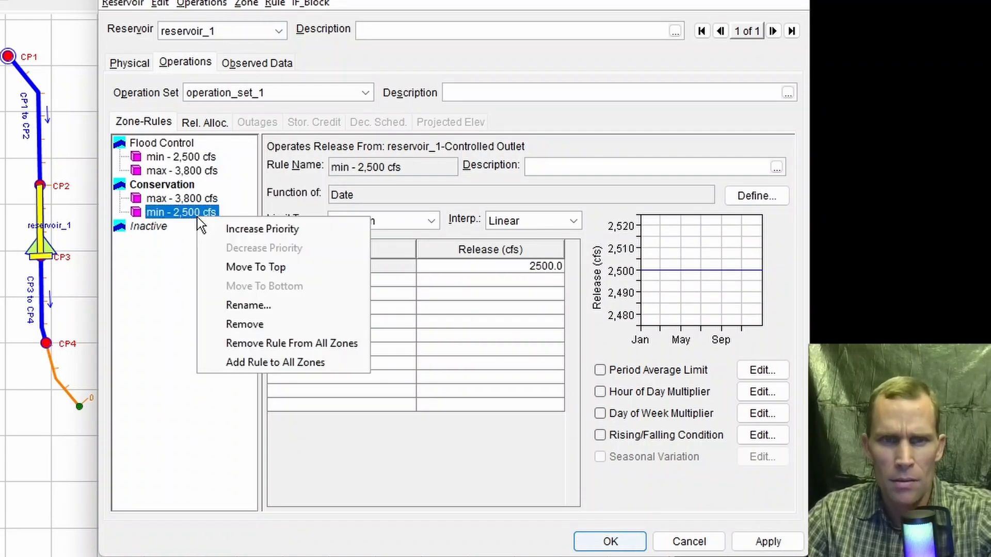
{"action": "left_click", "coordinate": [229, 265]}
{"action": "left_click", "coordinate": [764, 542]}
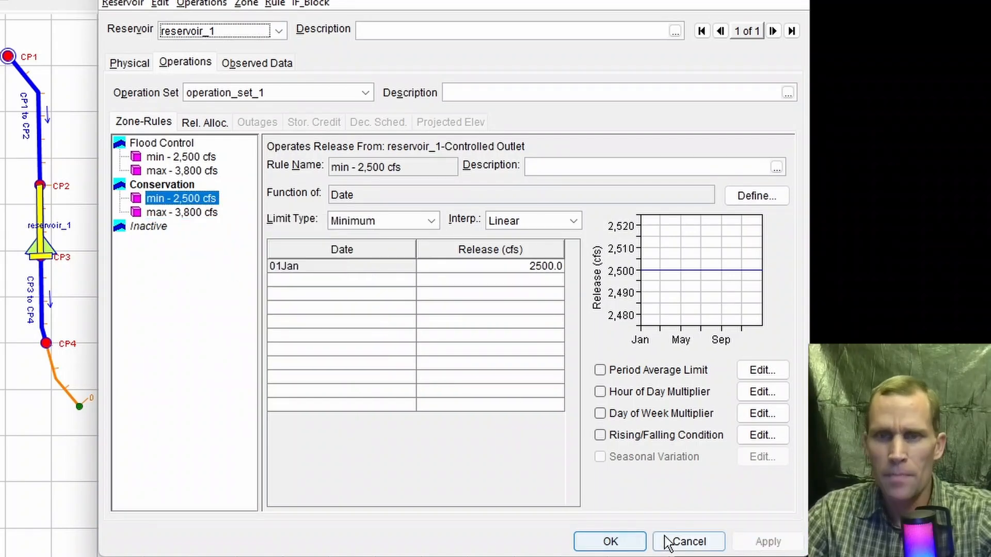
{"action": "left_click", "coordinate": [624, 541]}
Create a new alternative named "BASE" that uses network_1
{"action": "left_click", "coordinate": [150, 36]}
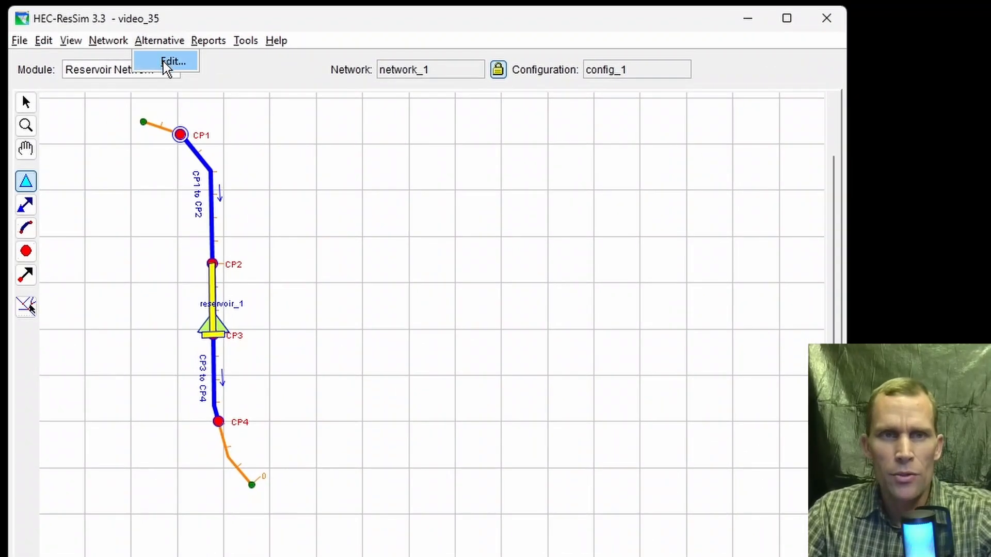
{"action": "left_click", "coordinate": [163, 60]}
{"action": "left_click_drag", "start_coordinate": [376, 198], "coordinate": [411, 46]}
{"action": "left_click", "coordinate": [304, 45]}
{"action": "left_click", "coordinate": [319, 67]}
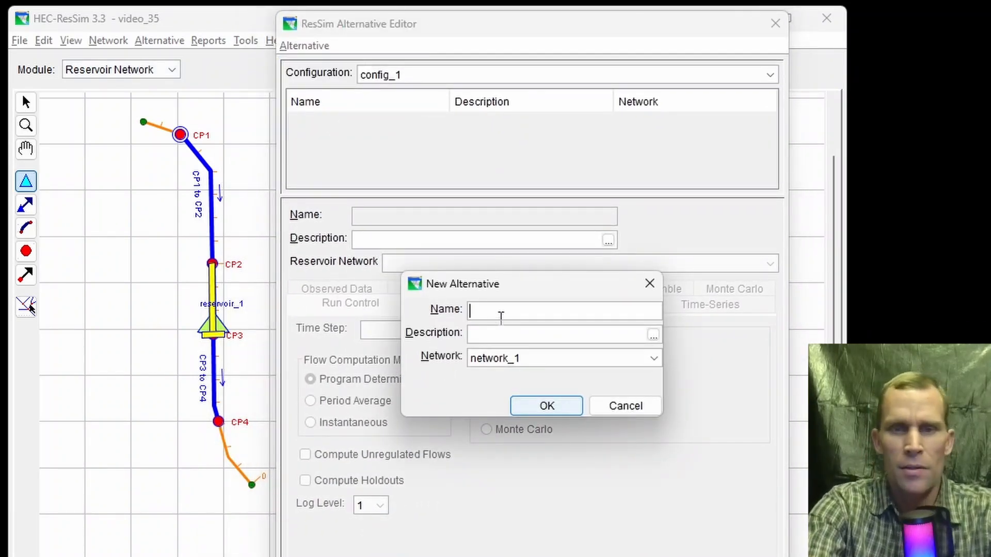
{"action": "type", "text": "BASE"}
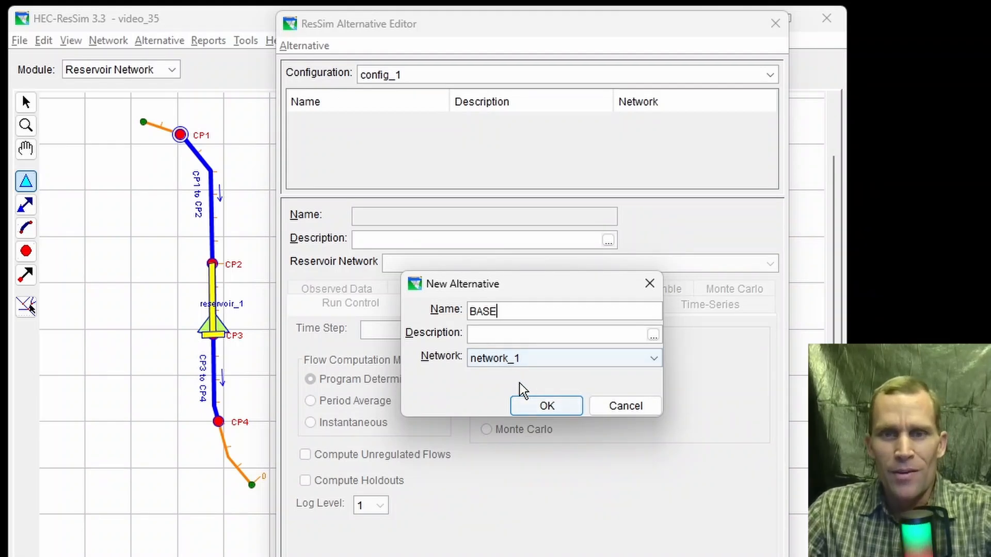
{"action": "left_click", "coordinate": [564, 407]}
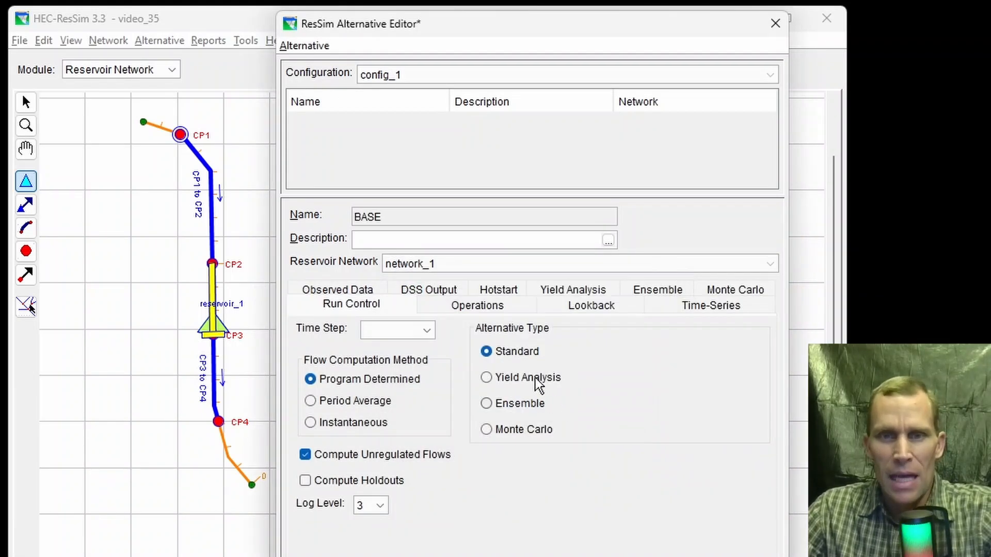
Set the BASE alternative to Standard type with a 1 Hour time step, and assign operation_set_1 to reservoir_1
{"action": "left_click", "coordinate": [485, 352]}
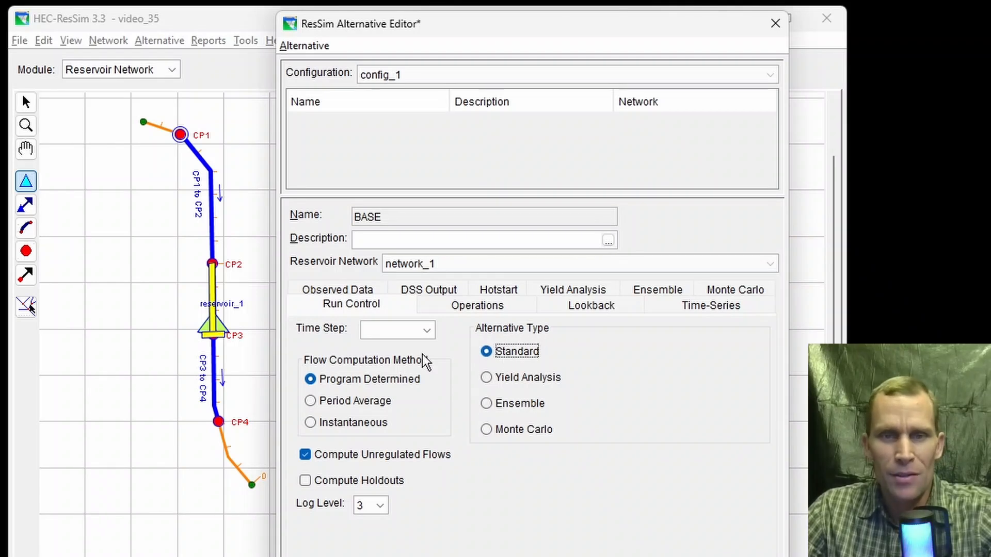
{"action": "left_click", "coordinate": [424, 331]}
{"action": "left_click", "coordinate": [389, 411]}
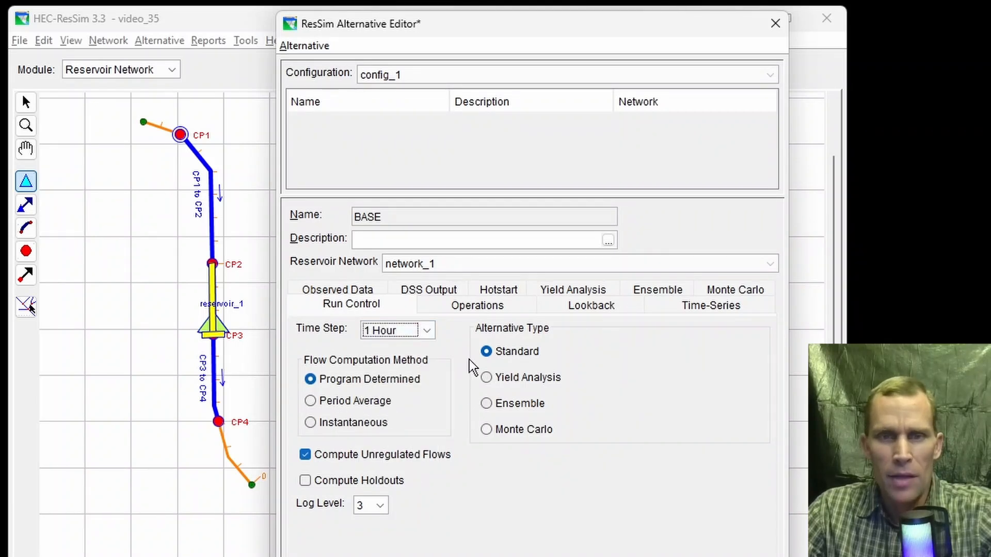
{"action": "left_click", "coordinate": [473, 305]}
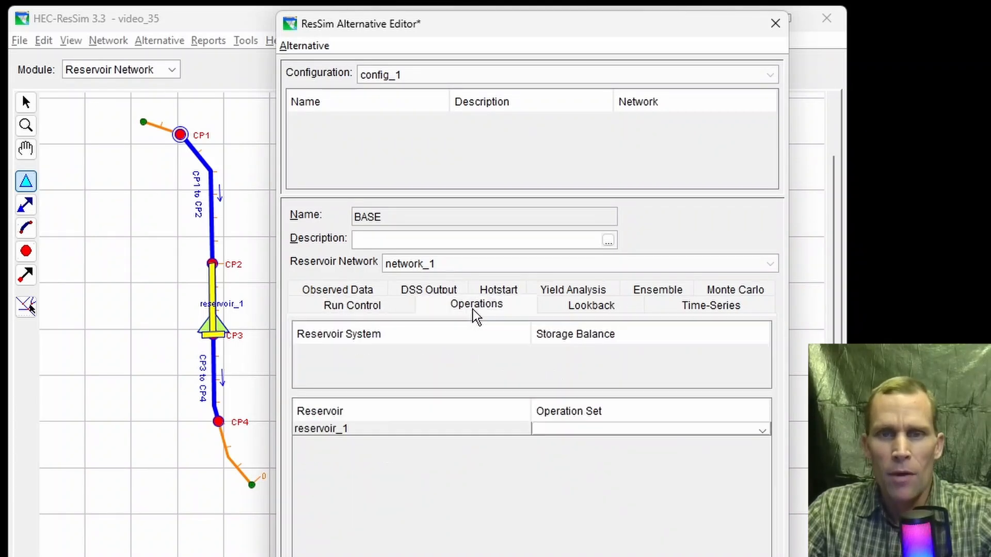
{"action": "left_click", "coordinate": [593, 430]}
{"action": "left_click", "coordinate": [579, 462]}
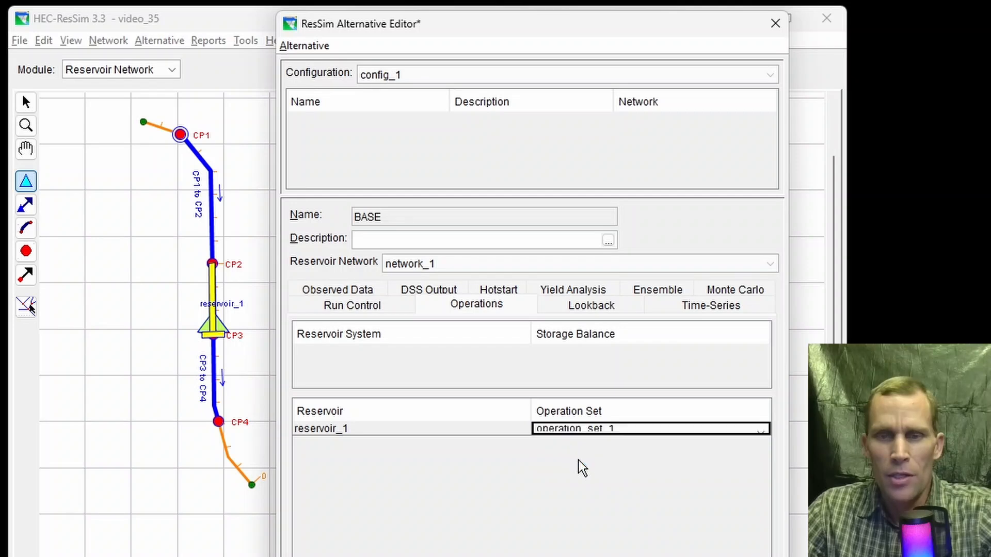
Set the constant lookback elevation to 1480 for the pool and lookback release to 3000 for the Controlled Outlet, and save the alternative
{"action": "left_click", "coordinate": [592, 305]}
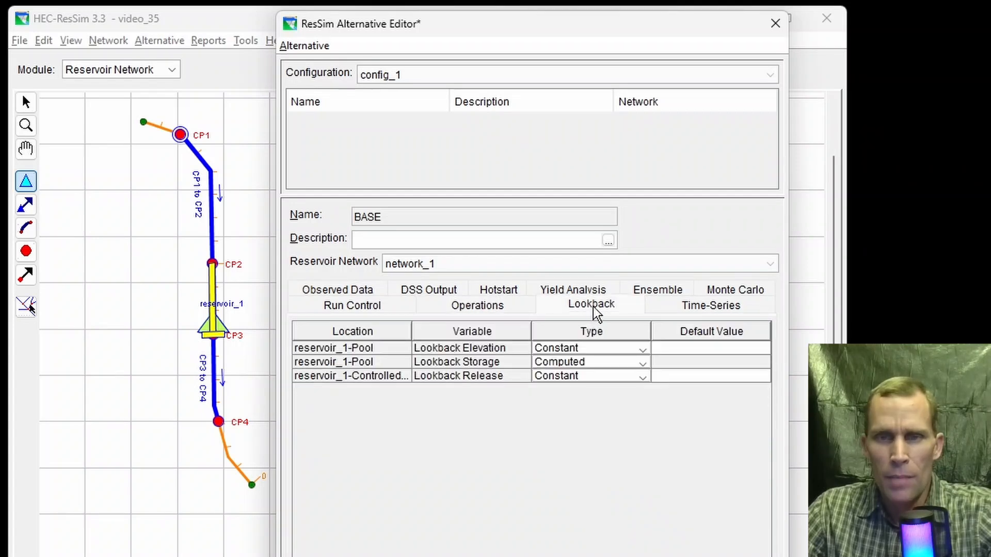
{"action": "left_click", "coordinate": [660, 347]}
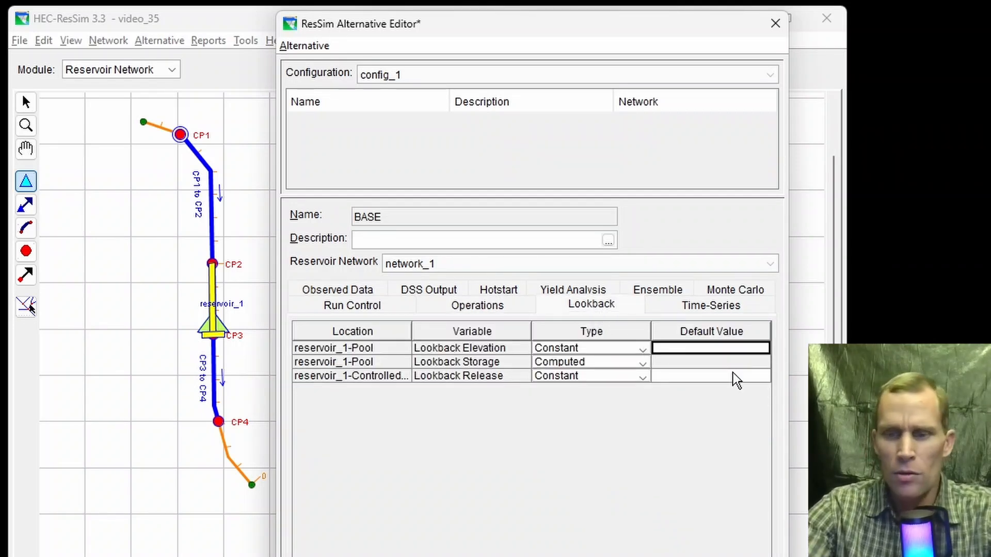
{"action": "type", "text": "1480"}
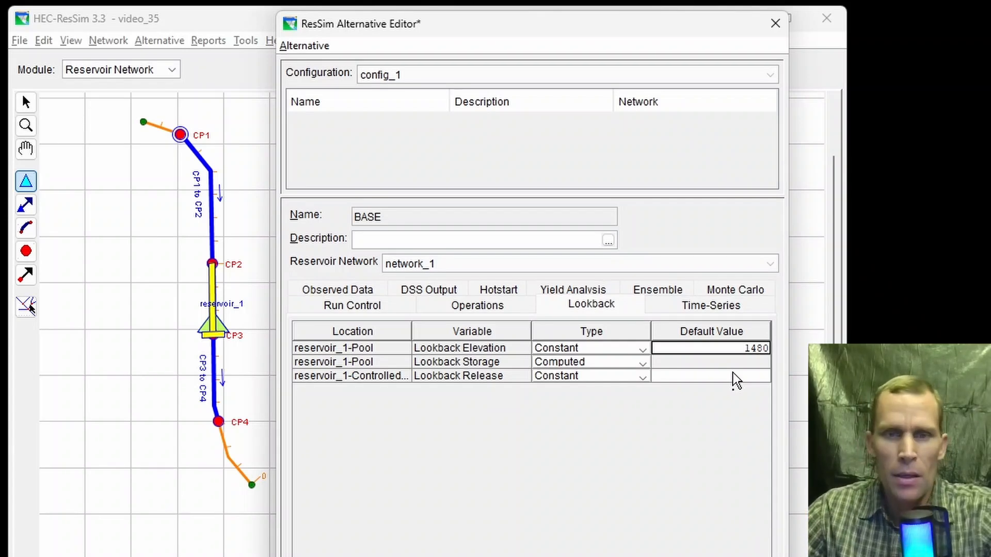
{"action": "left_click", "coordinate": [736, 379]}
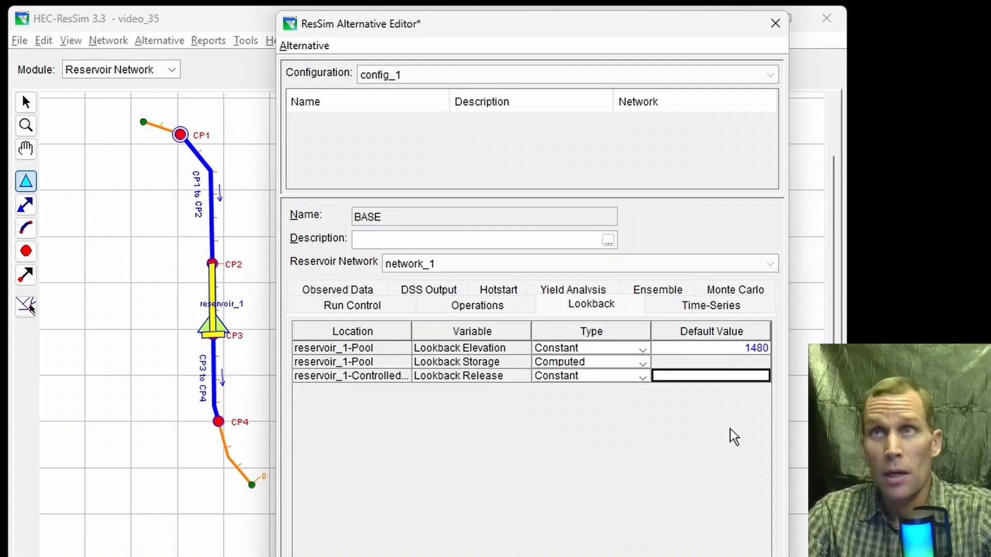
{"action": "type", "text": "3000"}
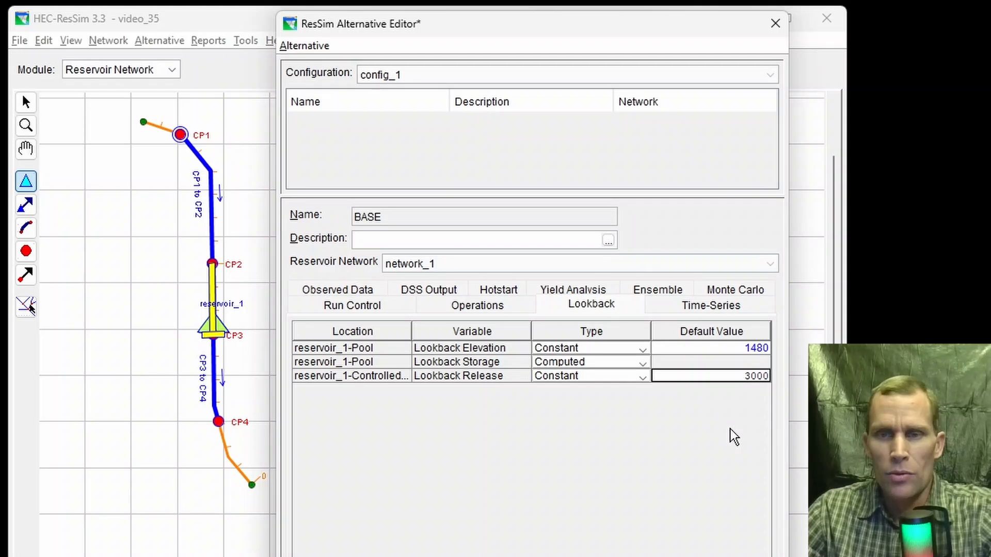
{"action": "left_click", "coordinate": [309, 47]}
{"action": "left_click", "coordinate": [317, 86]}
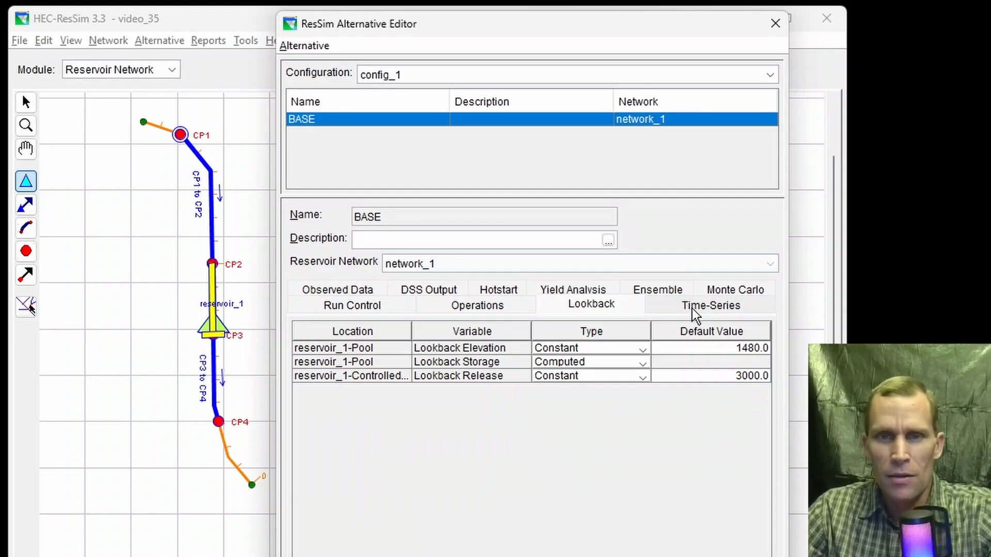
{"action": "left_click", "coordinate": [374, 306]}
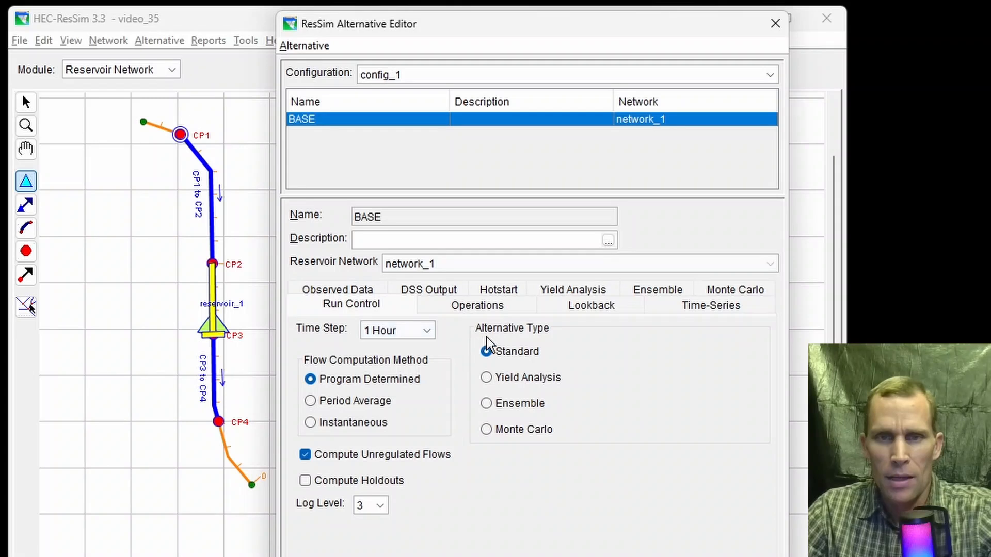
{"action": "left_click", "coordinate": [715, 309]}
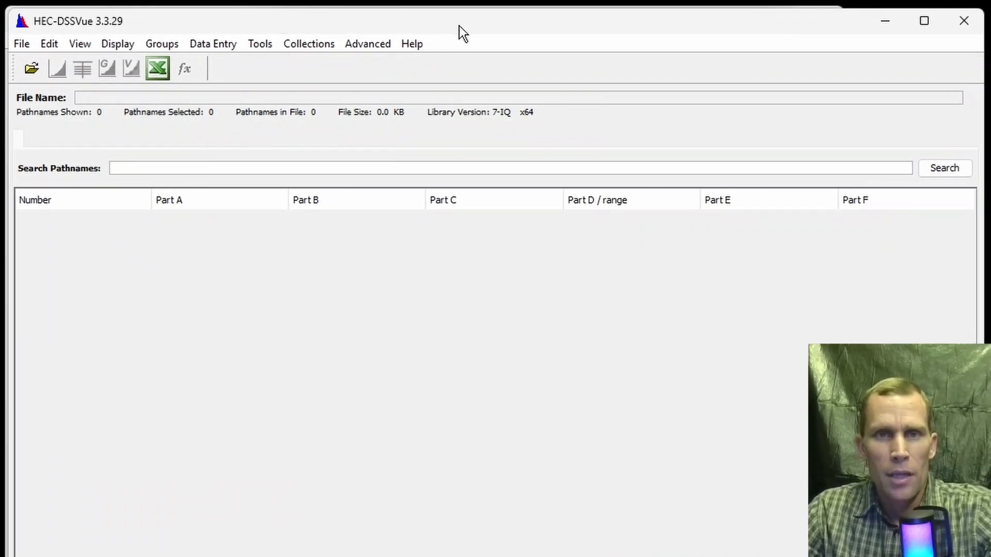
Create a new version 6 DSS file named timeseries_data.dss in the video_35 exercise folder
{"action": "left_click", "coordinate": [24, 45]}
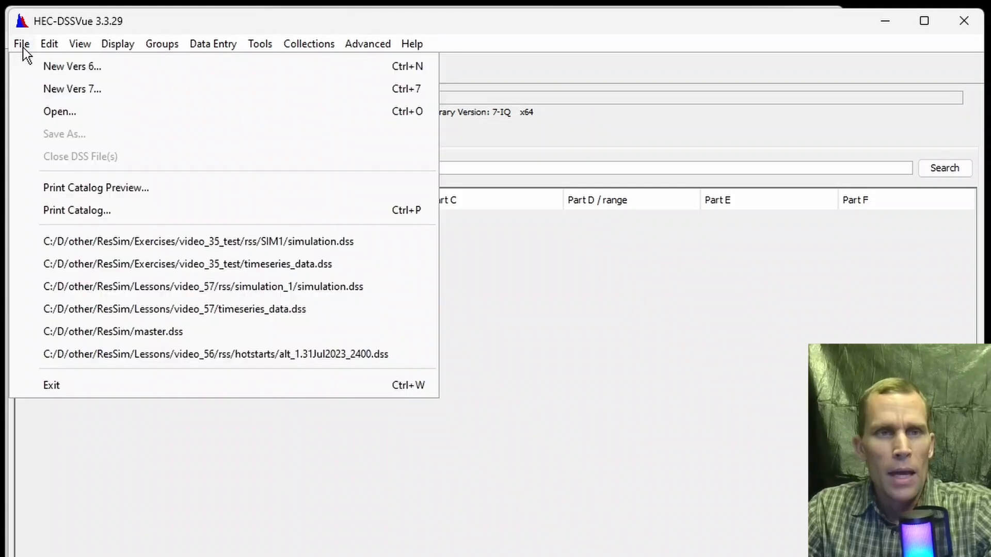
{"action": "left_click", "coordinate": [57, 65]}
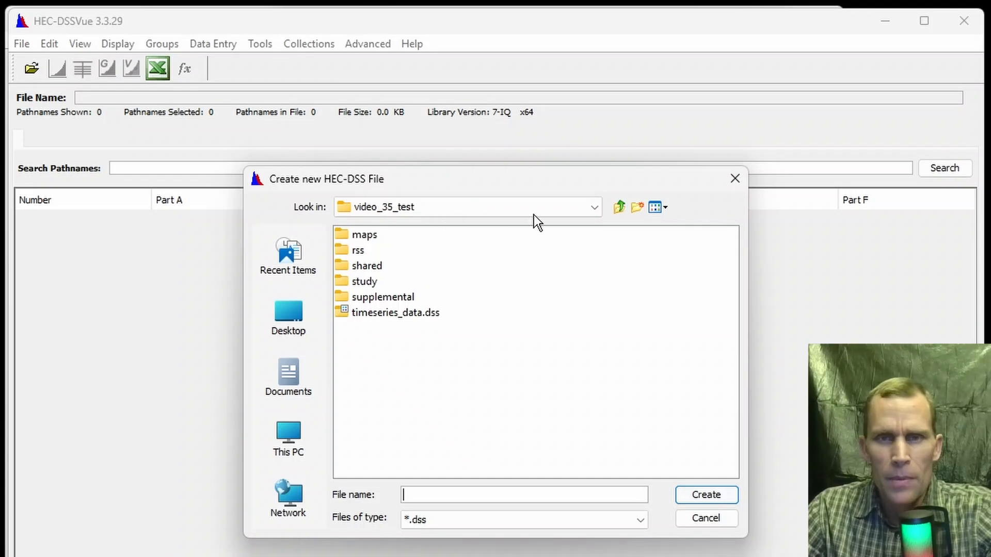
{"action": "left_click", "coordinate": [620, 210]}
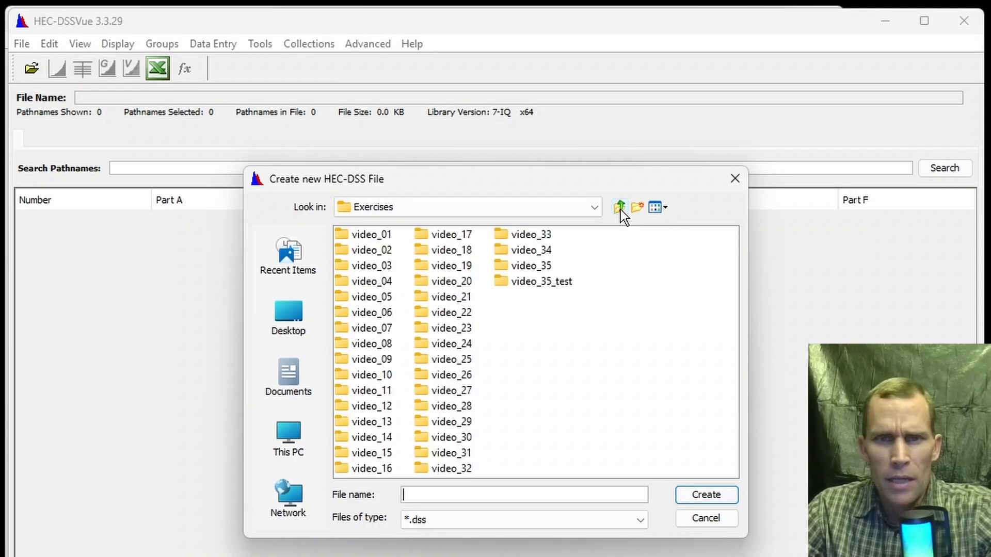
{"action": "double_click", "coordinate": [525, 268]}
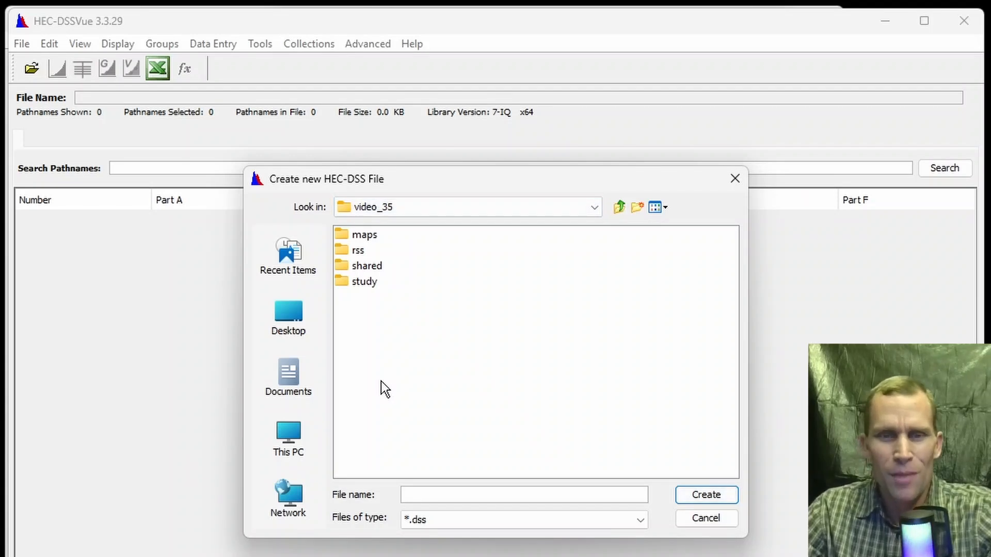
{"action": "left_click", "coordinate": [433, 492]}
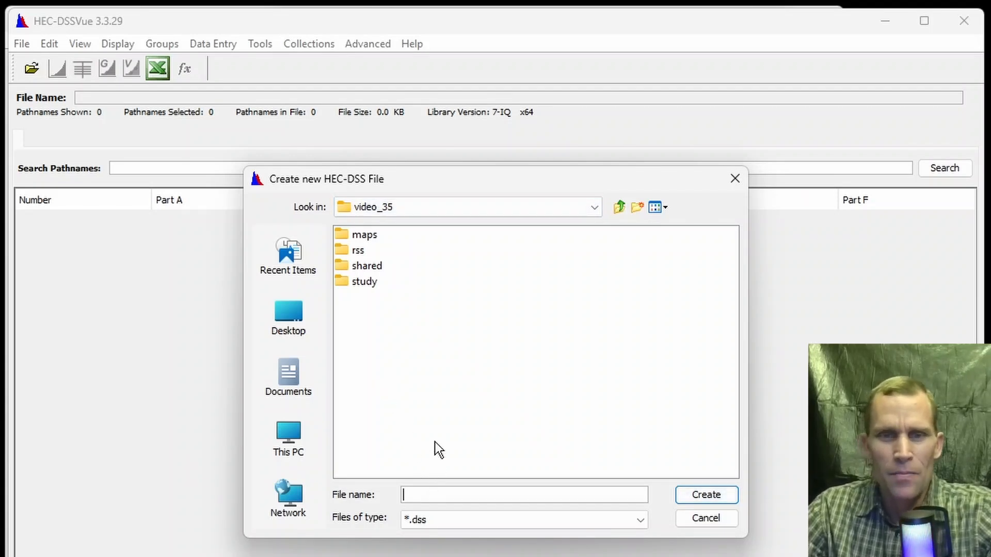
{"action": "type", "text": "time"}
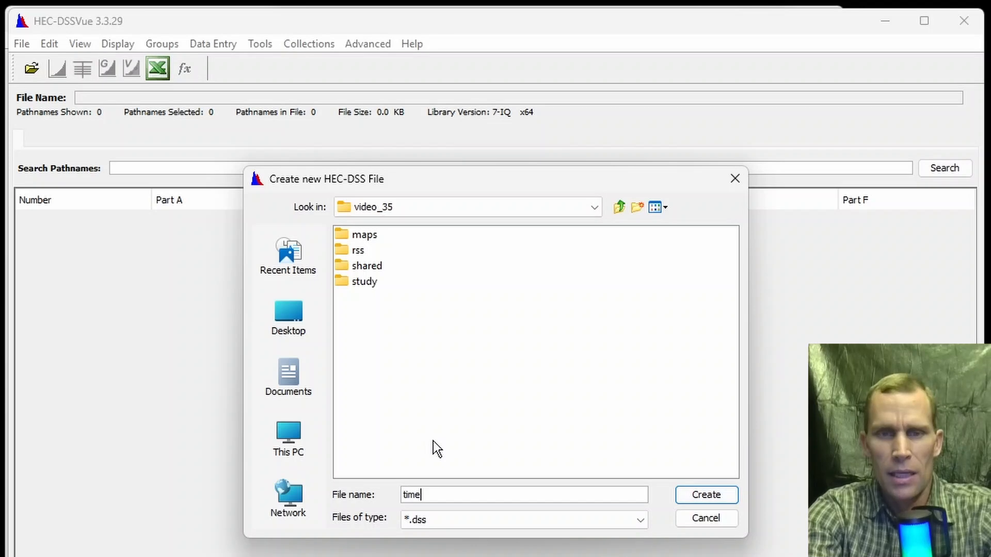
{"action": "type", "text": "series"}
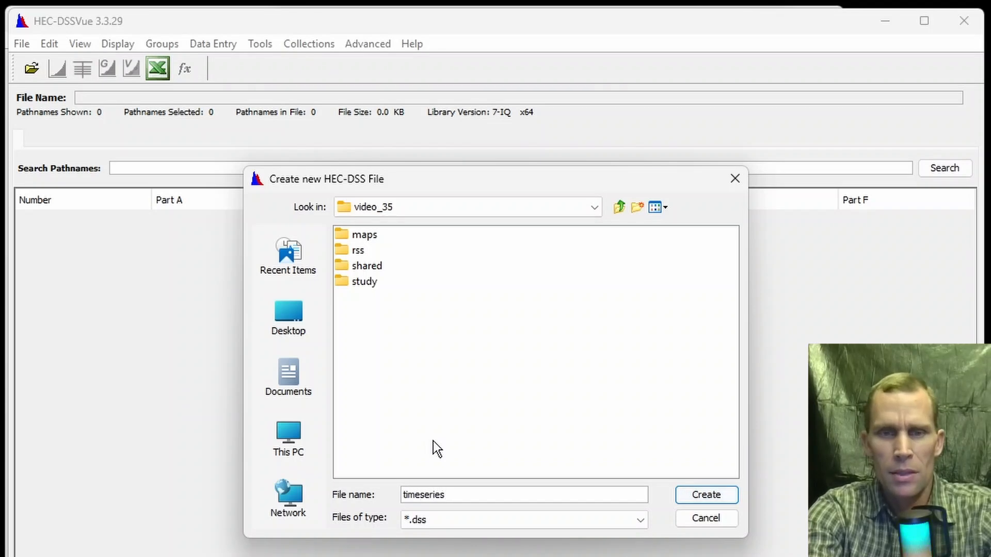
{"action": "type", "text": "_data.dss"}
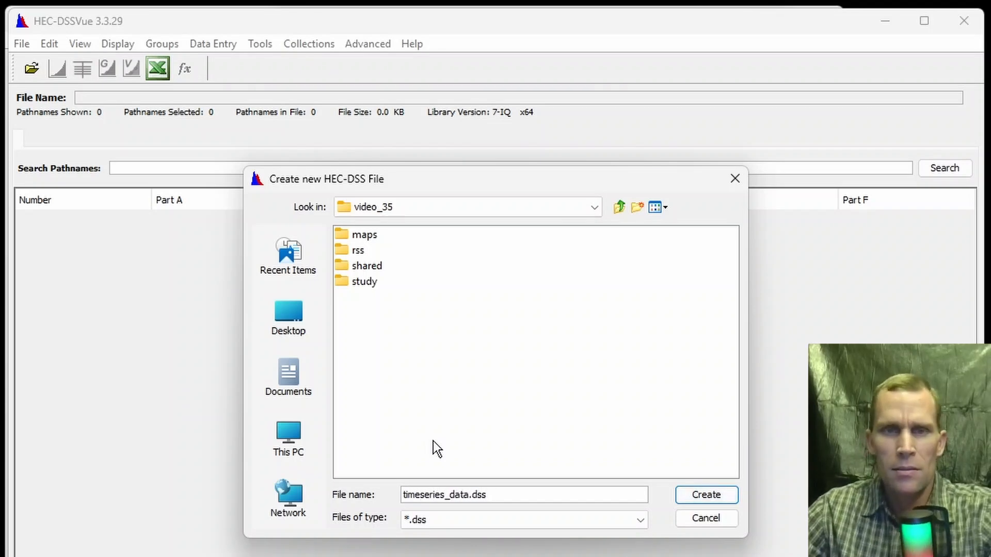
{"action": "left_click", "coordinate": [696, 494]}
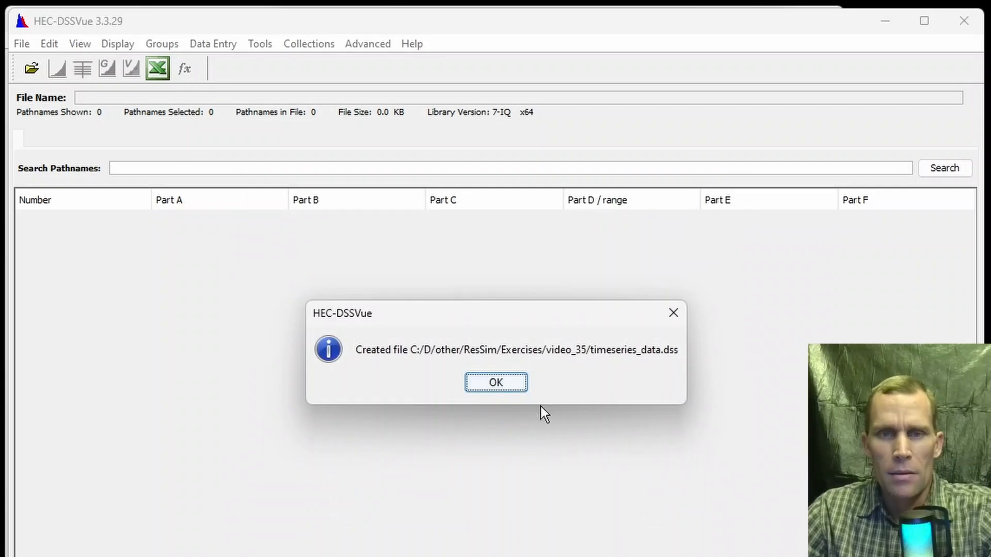
{"action": "left_click", "coordinate": [496, 382]}
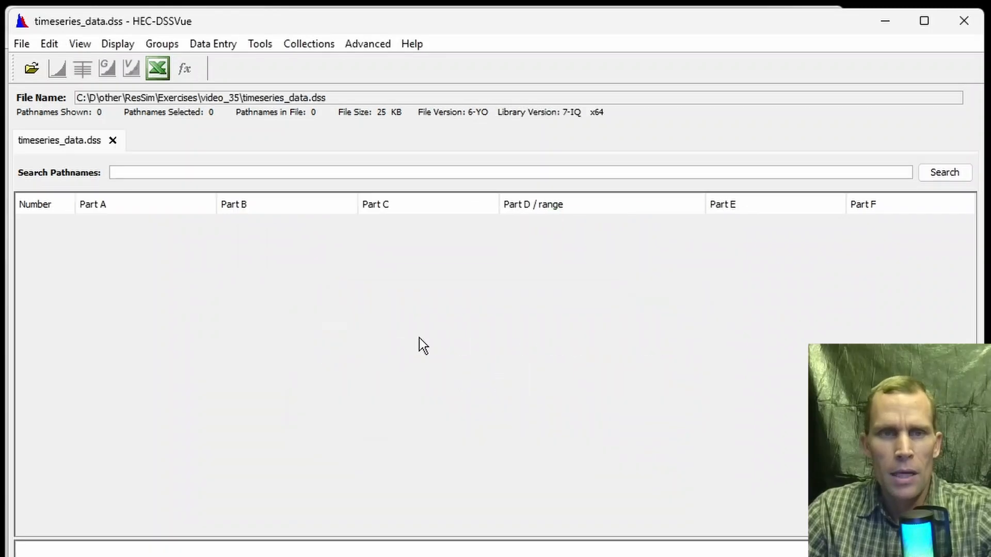
{"action": "left_click", "coordinate": [56, 143]}
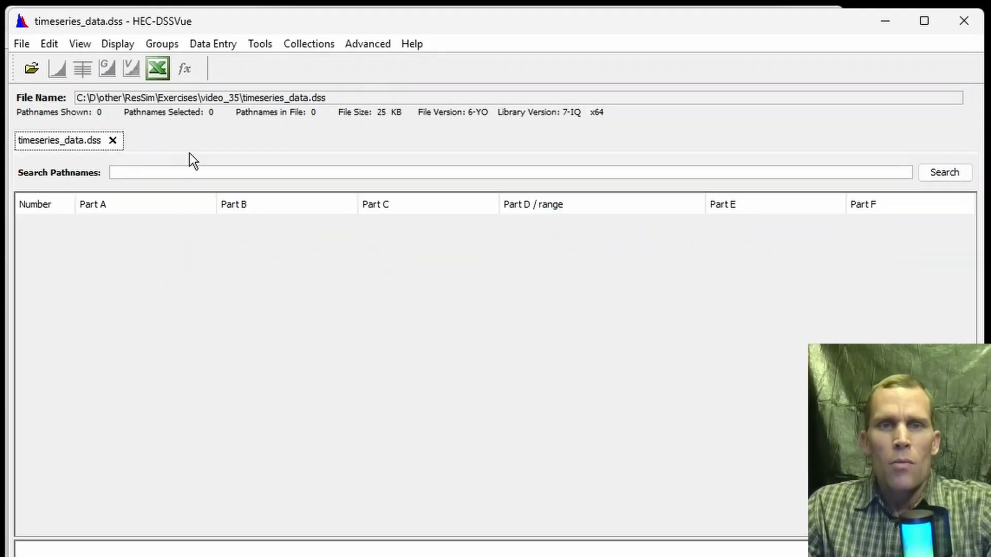
Open the Script Editor and add a new script labelled createTSDataEnsemble under HecDssVue
{"action": "left_click", "coordinate": [228, 46]}
{"action": "left_click", "coordinate": [256, 20]}
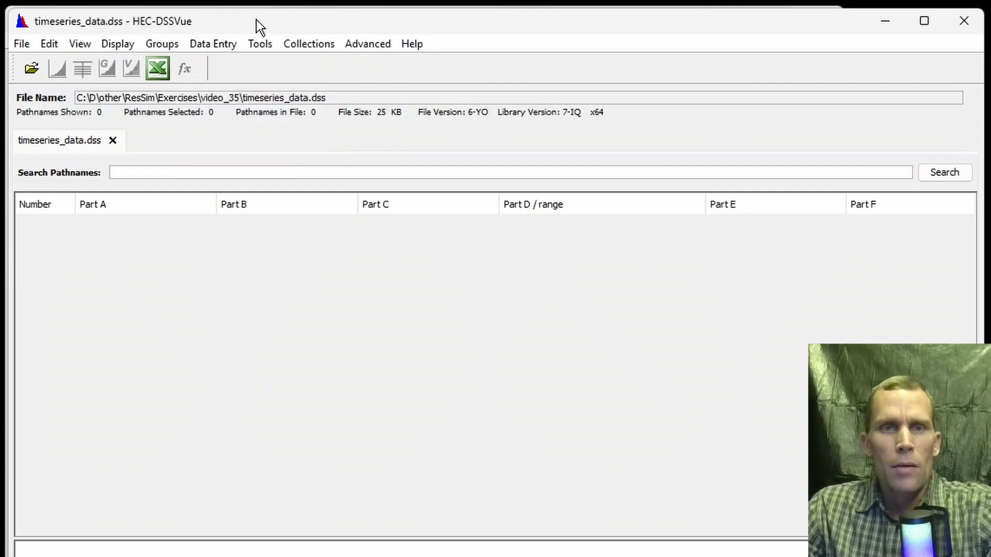
{"action": "left_click", "coordinate": [264, 44]}
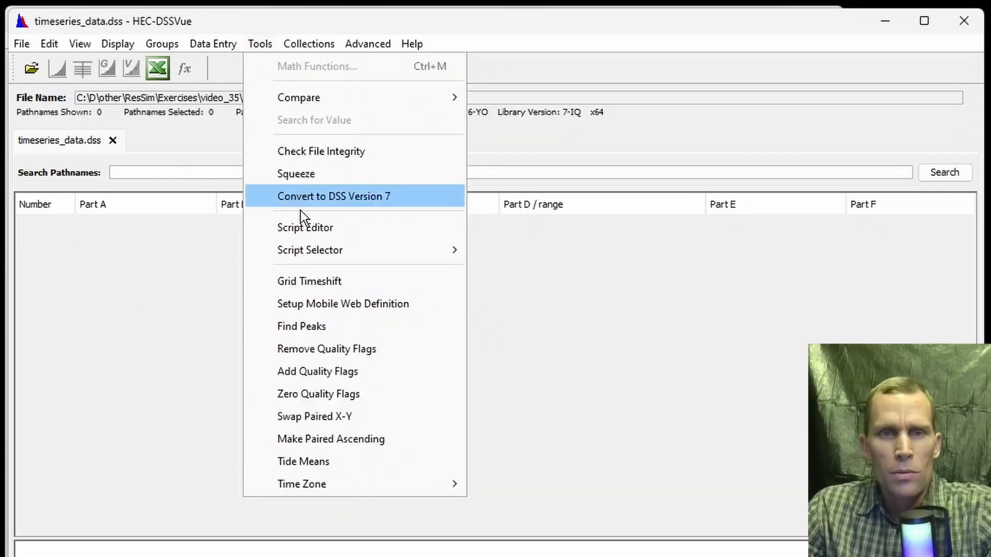
{"action": "left_click", "coordinate": [315, 228]}
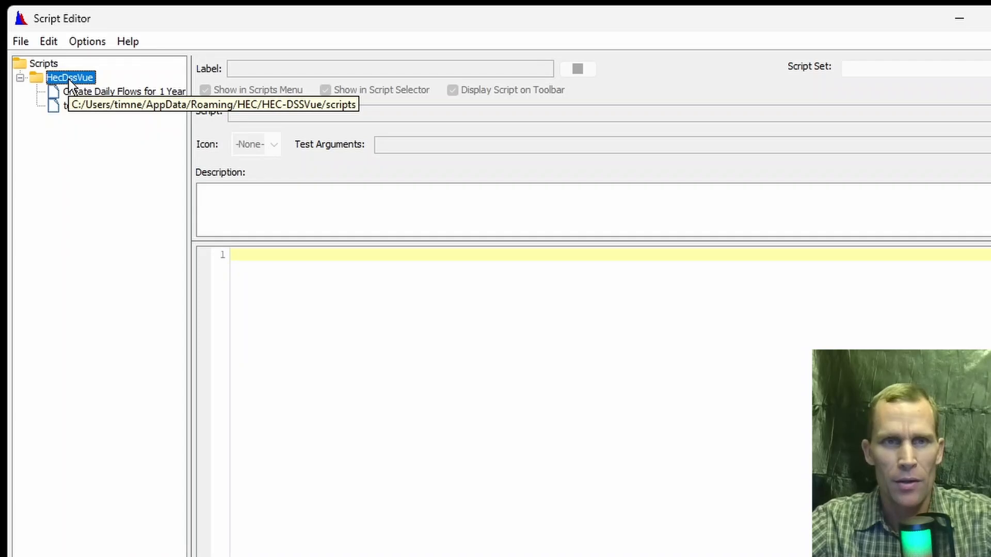
{"action": "right_click", "coordinate": [69, 79]}
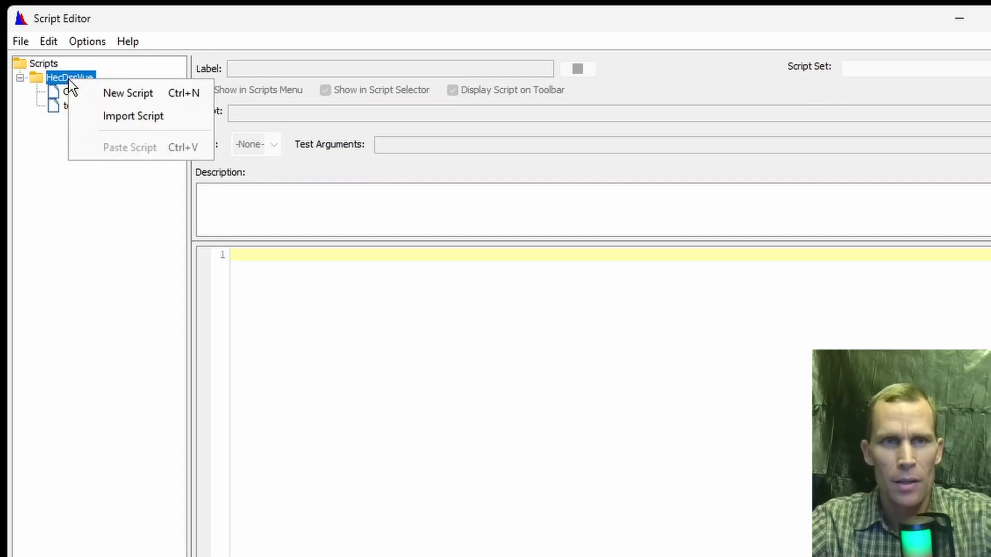
{"action": "left_click", "coordinate": [103, 93]}
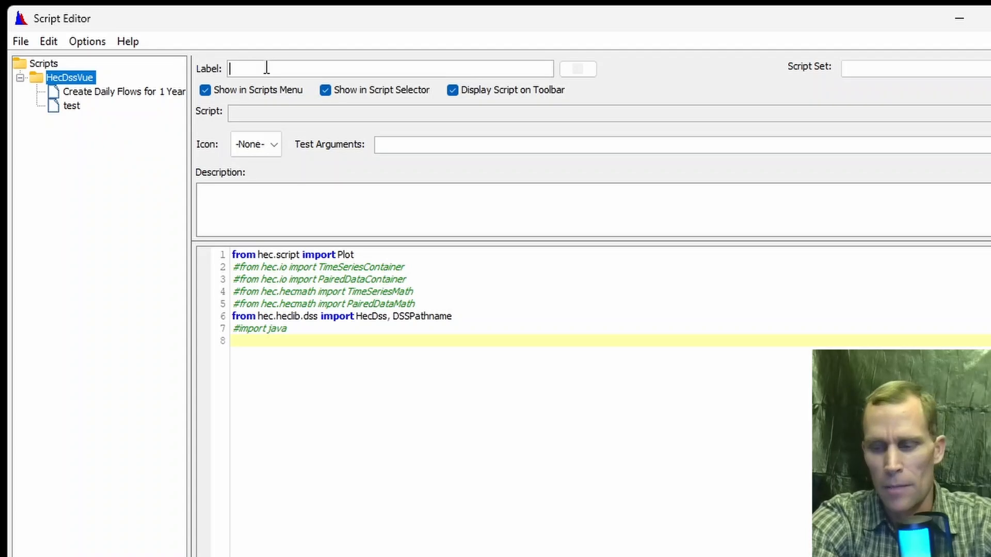
{"action": "type", "text": "createT"}
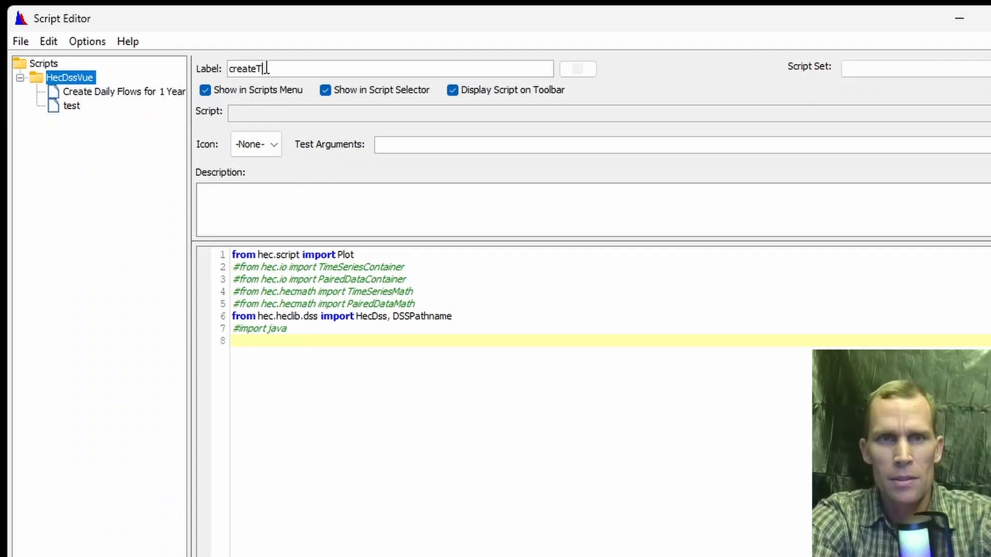
{"action": "type", "text": "SDataE"}
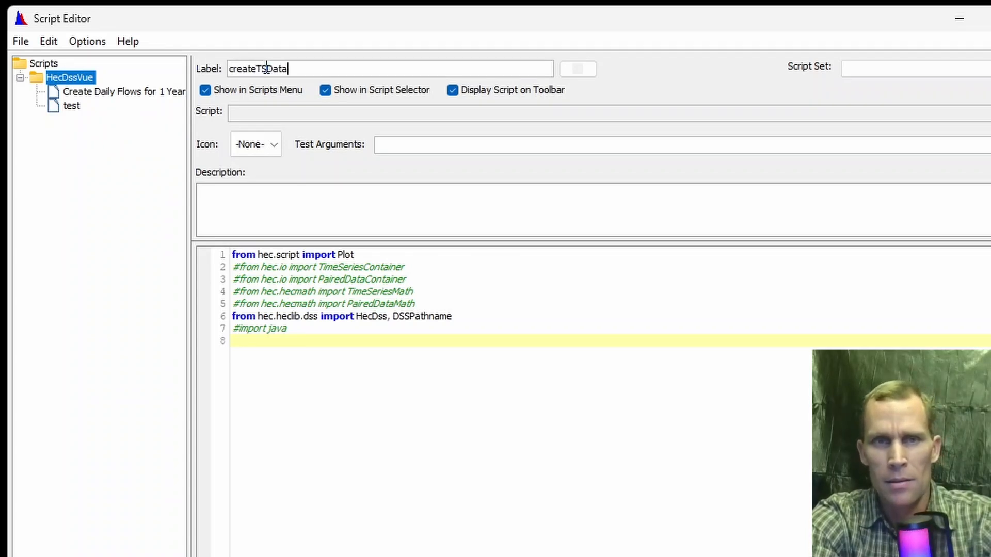
{"action": "type", "text": "nsemble"}
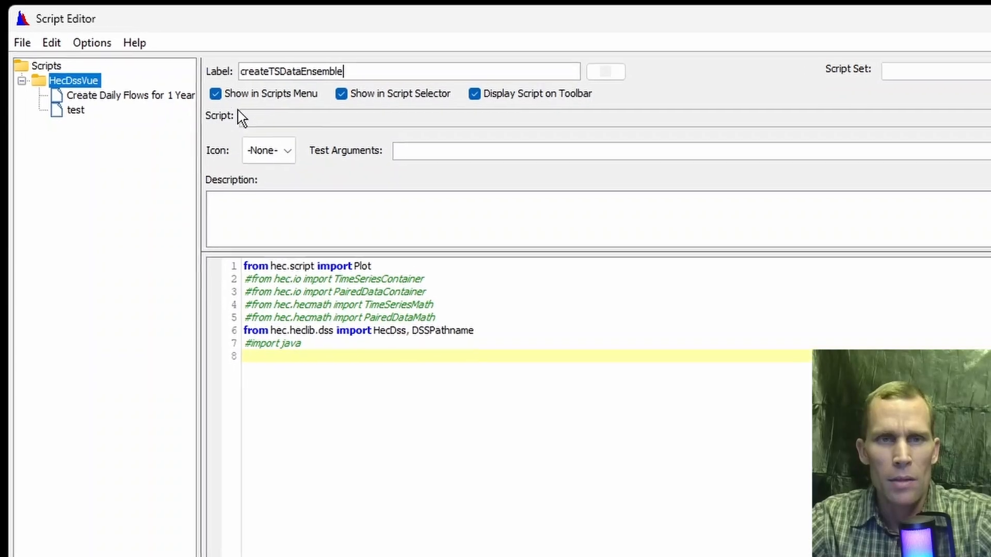
Turn off showing the new script in the Scripts menu, the Script Selector and the toolbar
{"action": "left_click", "coordinate": [282, 91]}
{"action": "left_click", "coordinate": [353, 97]}
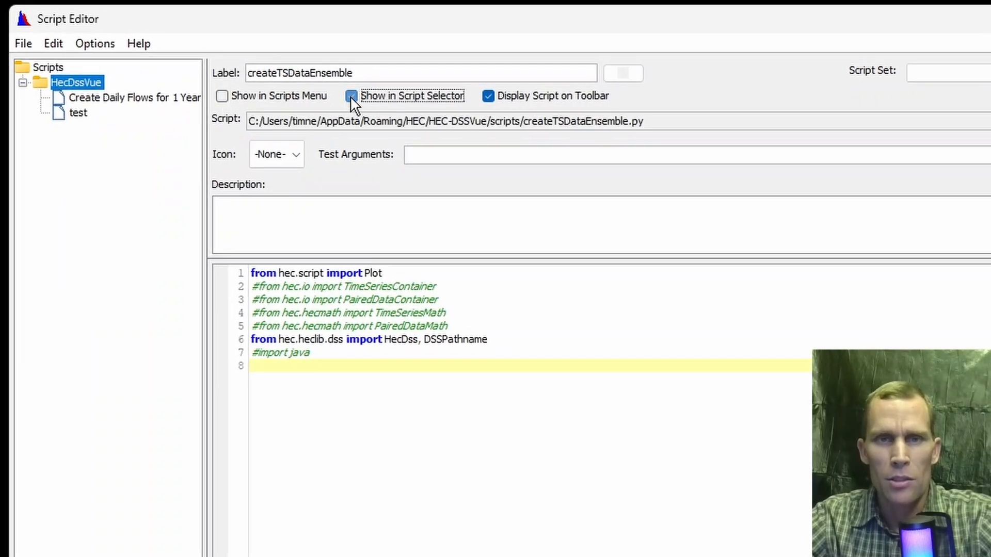
{"action": "left_click", "coordinate": [489, 96]}
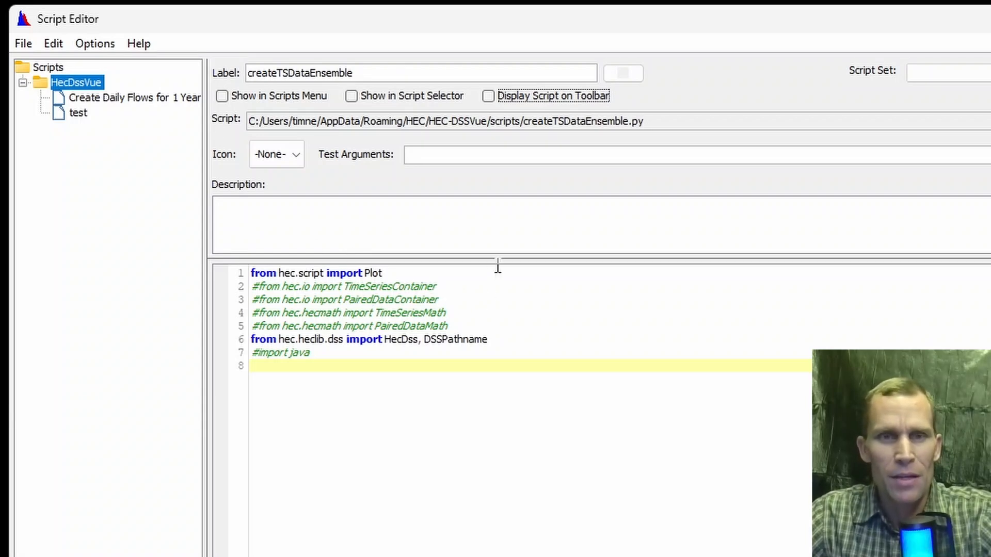
Replace all the template code with the copied Python script that generates 75 hourly flow records, and enlarge the code area
{"action": "left_click", "coordinate": [375, 369]}
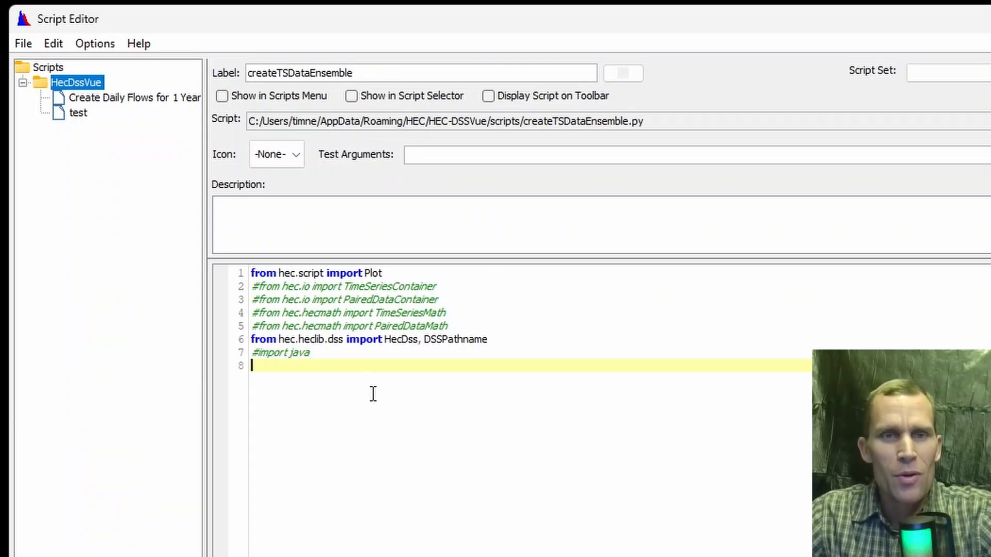
{"action": "key", "text": "ctrl+a"}
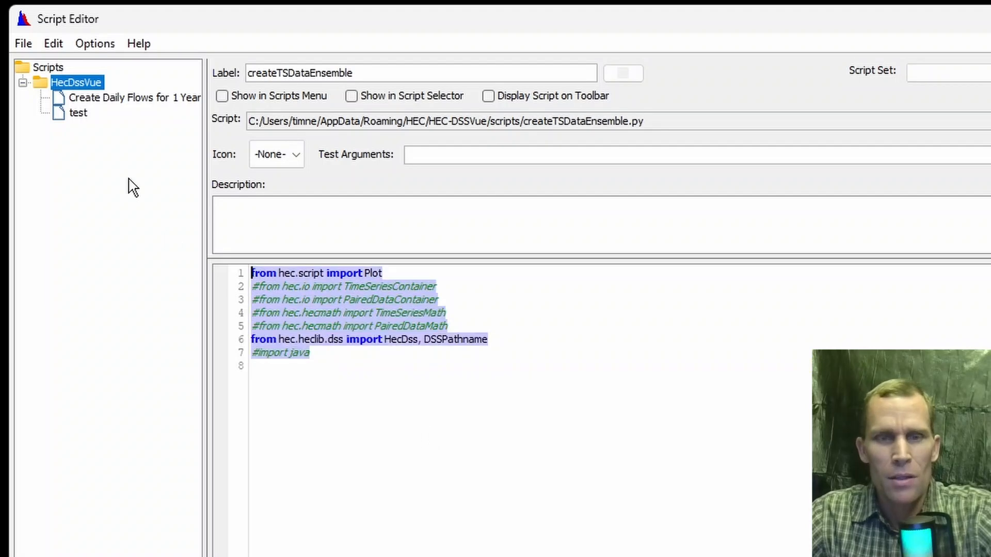
{"action": "key", "text": "ctrl+v"}
{"action": "scroll", "coordinate": [479, 247], "scroll_direction": "up", "scroll_amount": 12}
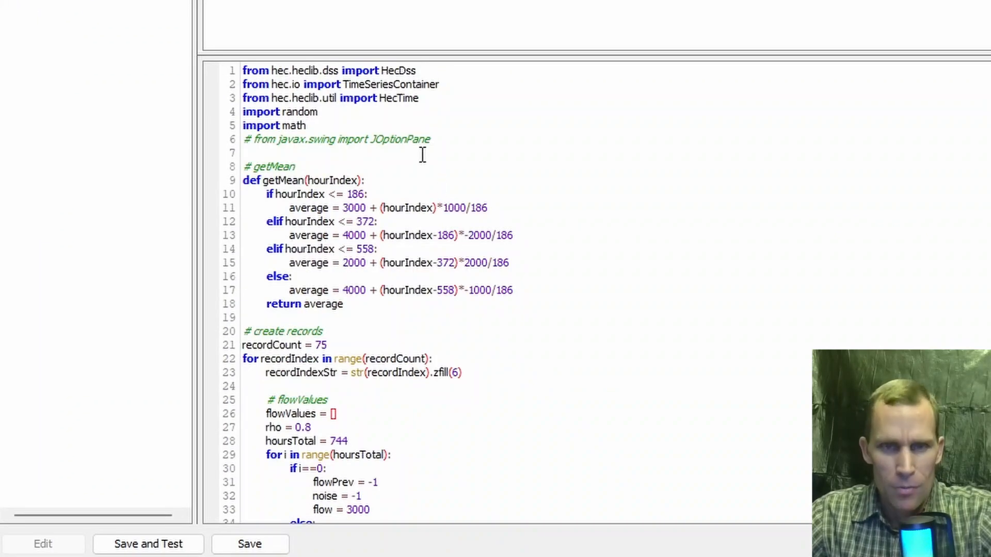
{"action": "left_click_drag", "start_coordinate": [553, 53], "coordinate": [552, 7]}
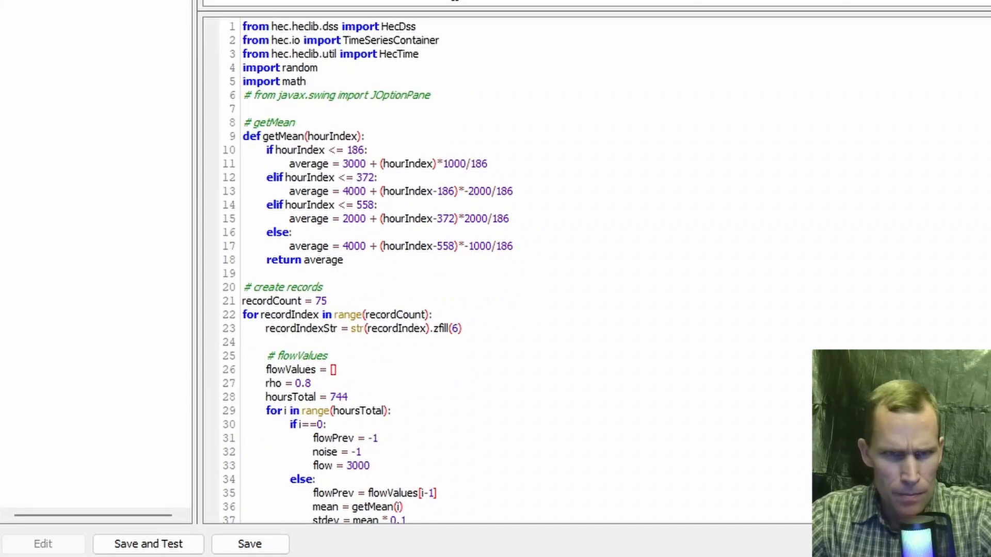
Review the script's import statements and the getMean function that computes the average flow from the hour index
{"action": "left_click_drag", "start_coordinate": [313, 95], "coordinate": [234, 16]}
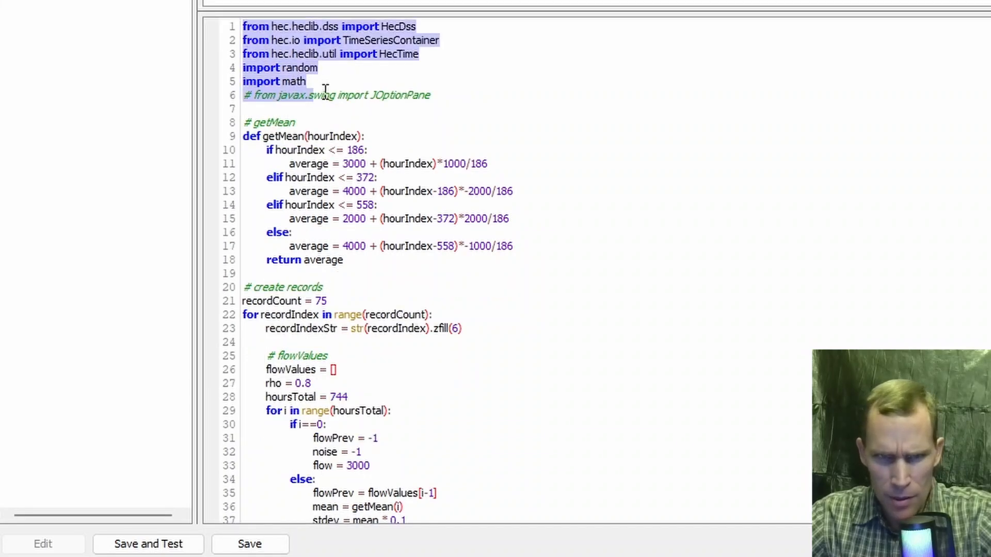
{"action": "left_click_drag", "start_coordinate": [354, 261], "coordinate": [226, 127]}
{"action": "left_click", "coordinate": [320, 111]}
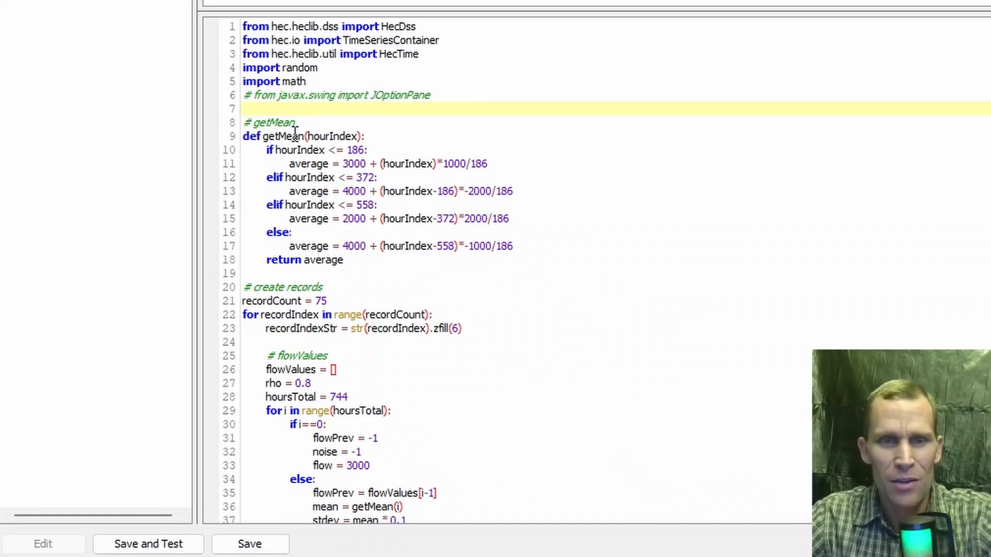
{"action": "left_click_drag", "start_coordinate": [292, 136], "coordinate": [361, 264]}
Examine the record-creation loop, checking how recordCount sets the number of records and how recordIndexStr is zero-padded
{"action": "scroll", "coordinate": [358, 268], "scroll_direction": "down", "scroll_amount": 6}
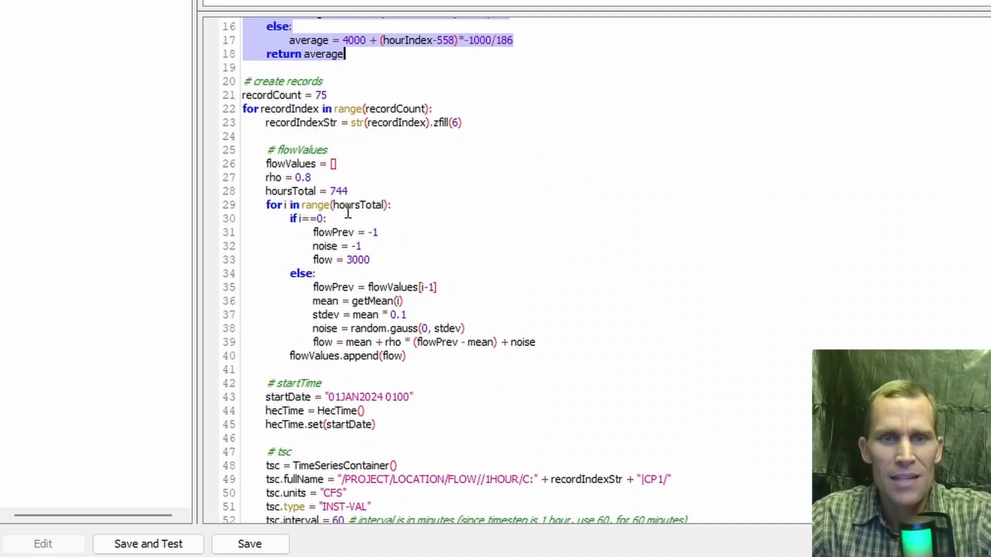
{"action": "left_click", "coordinate": [270, 54]}
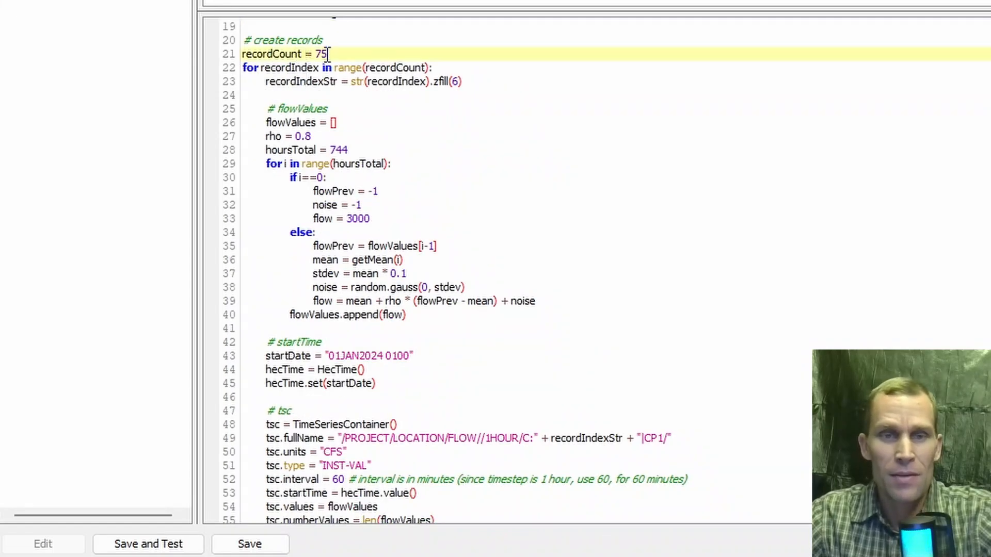
{"action": "left_click_drag", "start_coordinate": [327, 55], "coordinate": [297, 57]}
{"action": "left_click", "coordinate": [215, 66]}
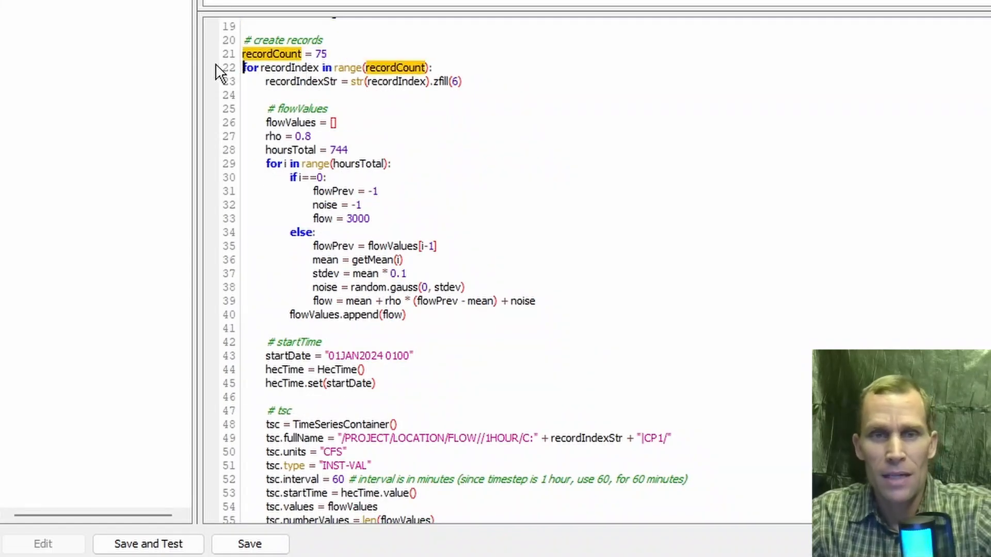
{"action": "left_click", "coordinate": [344, 53]}
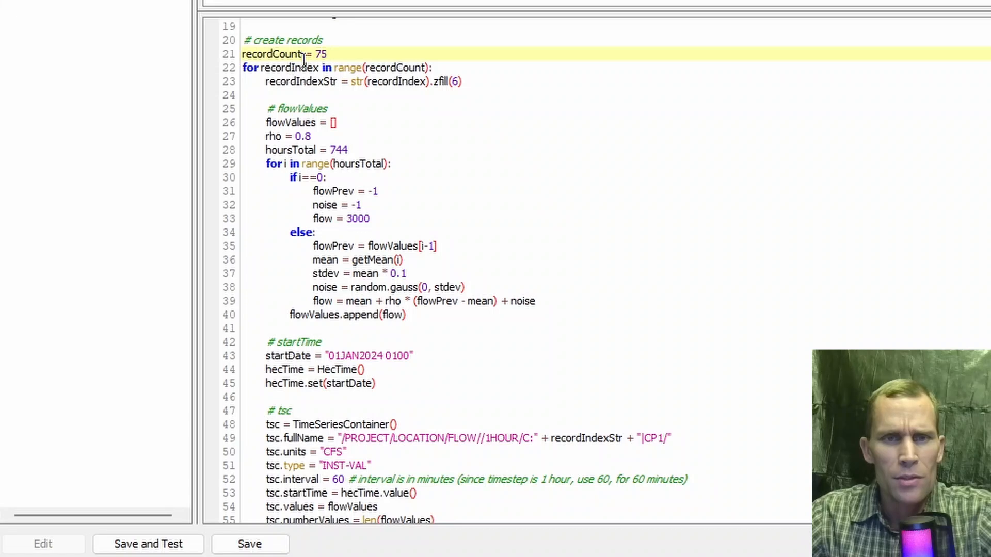
{"action": "left_click", "coordinate": [292, 67]}
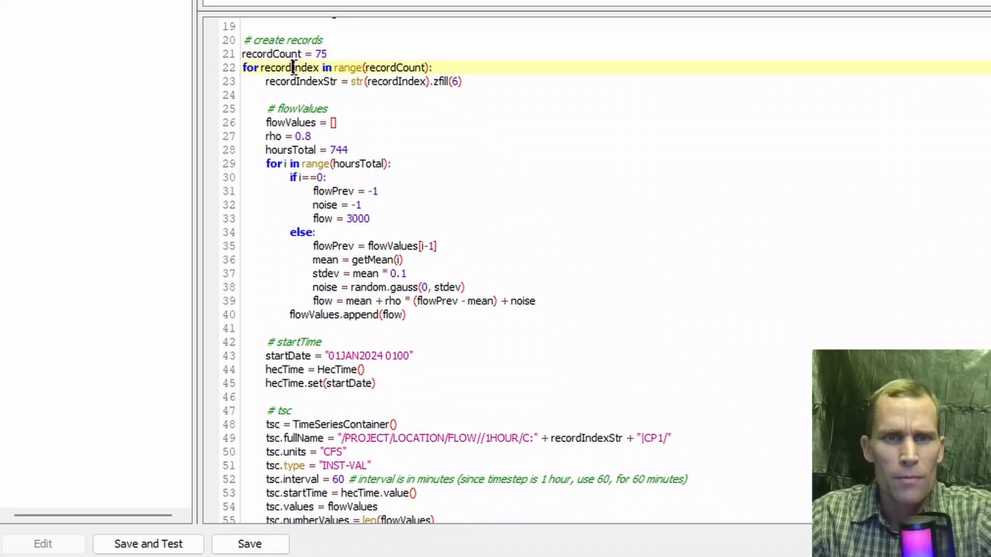
{"action": "left_click", "coordinate": [405, 68]}
{"action": "left_click", "coordinate": [283, 81]}
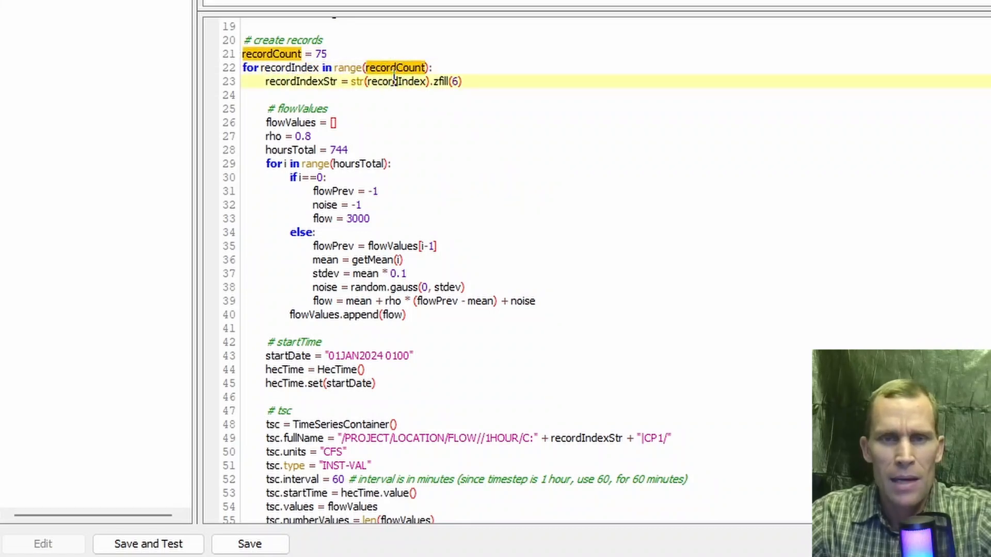
{"action": "left_click", "coordinate": [449, 81]}
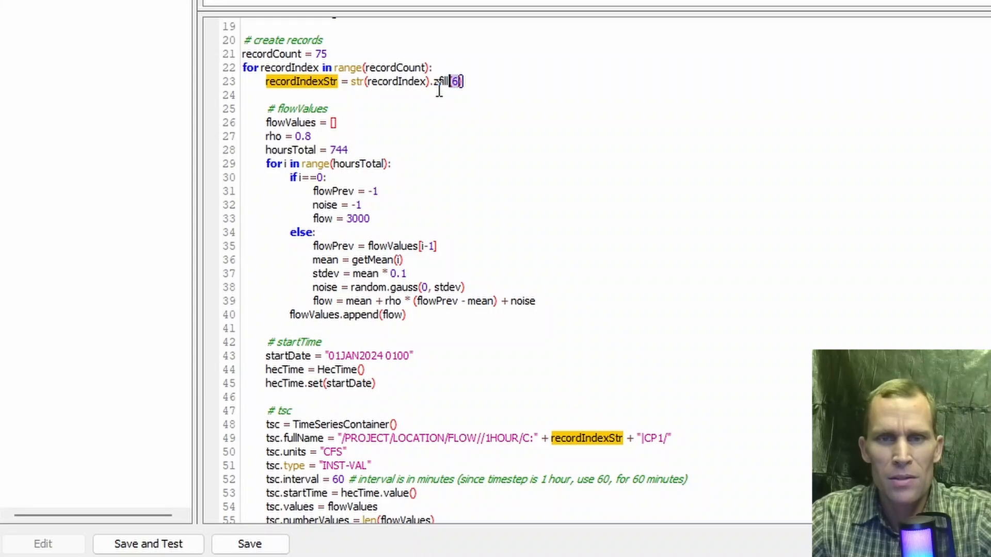
{"action": "left_click", "coordinate": [474, 80]}
{"action": "left_click", "coordinate": [313, 83]}
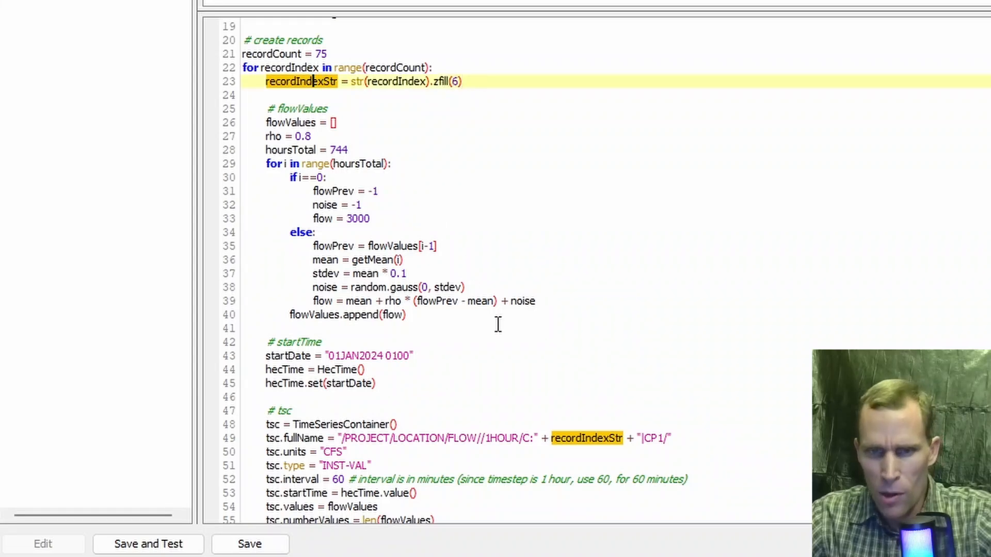
Examine how the record pathname's F part combines the C: prefix, recordIndexStr and the |CP1 suffix in tsc.fullName
{"action": "left_click_drag", "start_coordinate": [520, 439], "coordinate": [707, 438]}
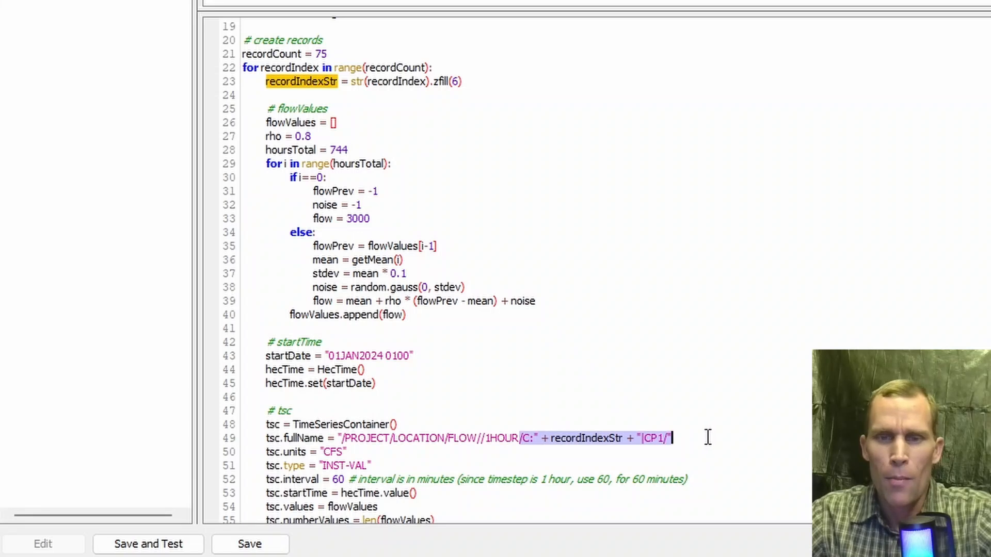
{"action": "left_click", "coordinate": [692, 436]}
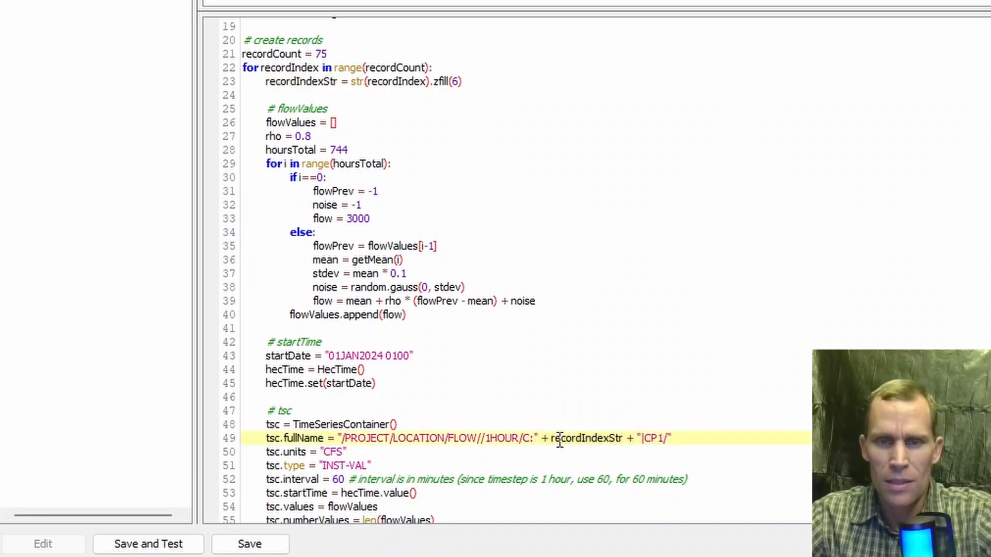
{"action": "left_click", "coordinate": [583, 439]}
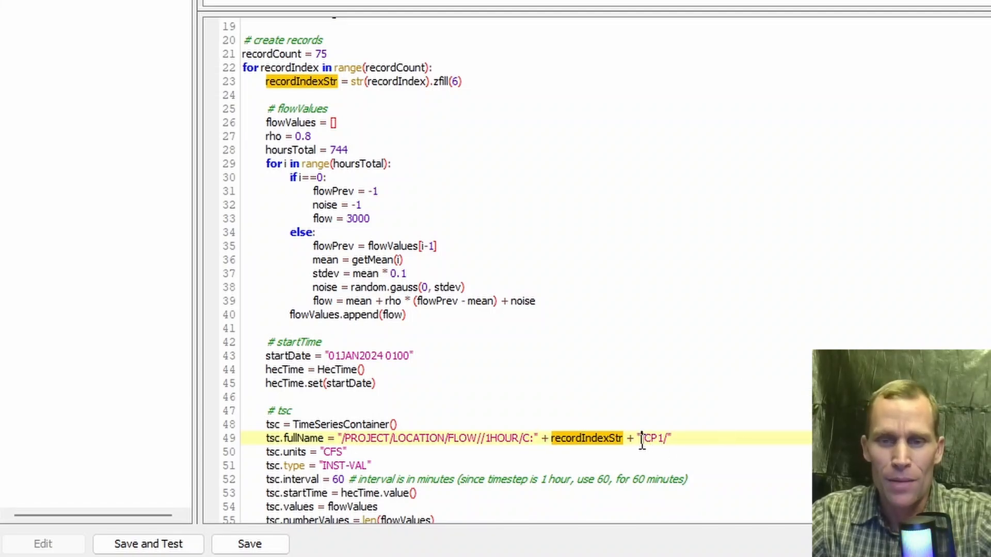
{"action": "left_click_drag", "start_coordinate": [641, 440], "coordinate": [663, 438]}
{"action": "left_click", "coordinate": [663, 439]}
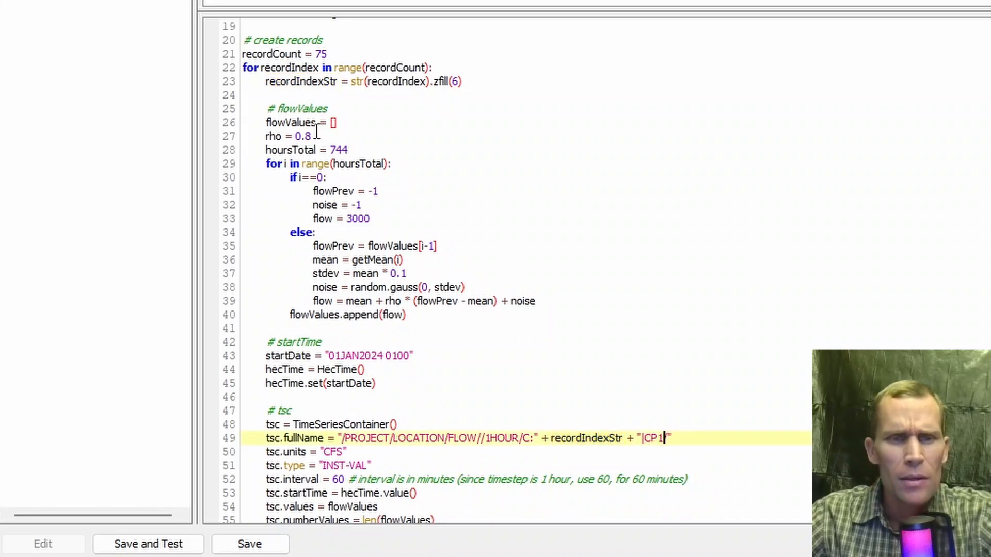
Examine the flowValues loop, covering the rho setting, the first-hour flow, and the flow equation with its mean, flowPrev and noise terms
{"action": "left_click", "coordinate": [267, 136]}
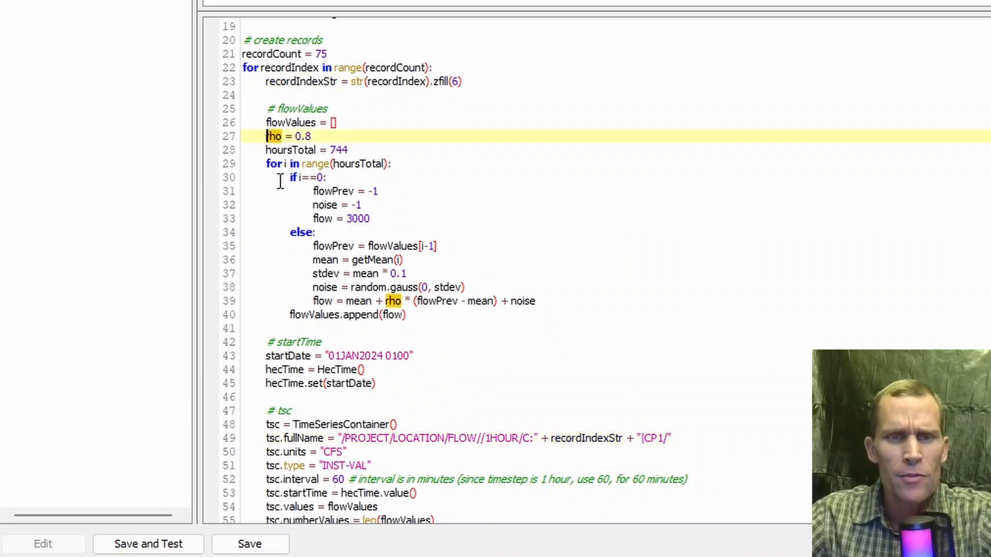
{"action": "left_click_drag", "start_coordinate": [280, 182], "coordinate": [330, 178]}
{"action": "double_click", "coordinate": [327, 219]}
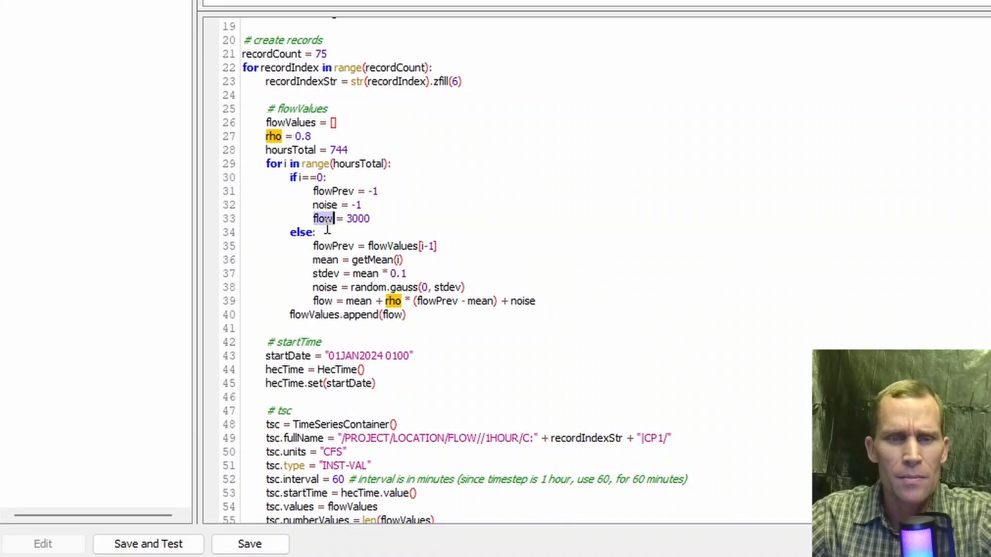
{"action": "left_click", "coordinate": [291, 232]}
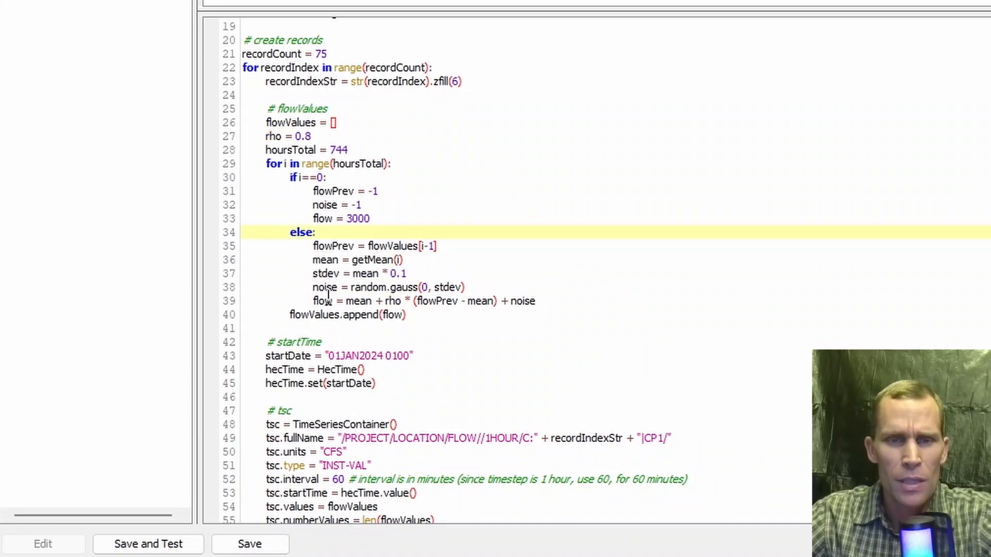
{"action": "left_click_drag", "start_coordinate": [344, 301], "coordinate": [552, 306]}
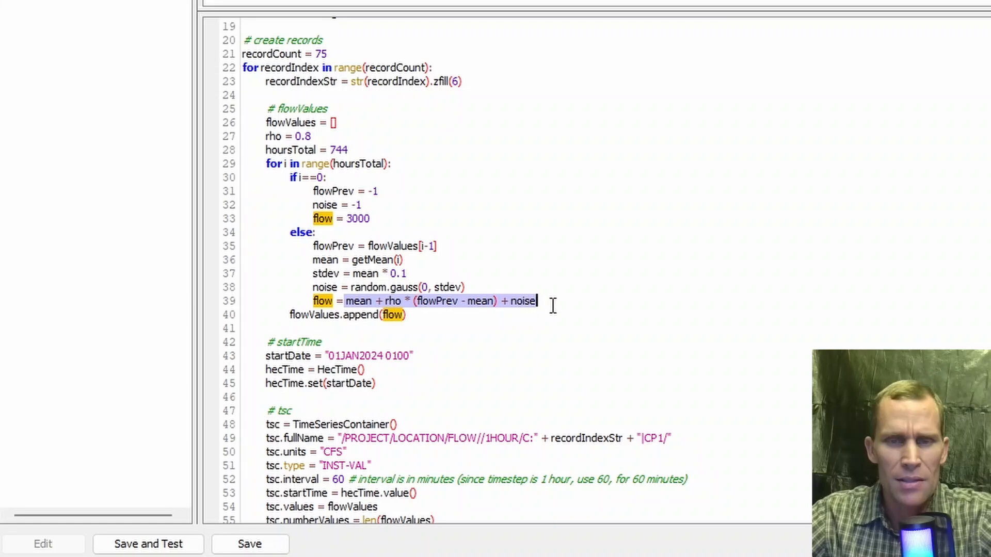
{"action": "left_click", "coordinate": [558, 300]}
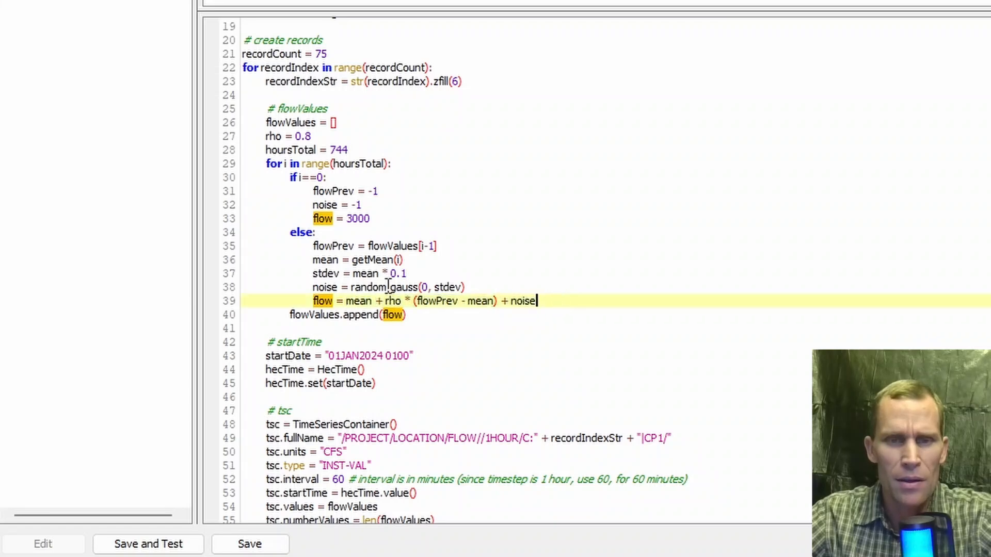
{"action": "left_click", "coordinate": [360, 301]}
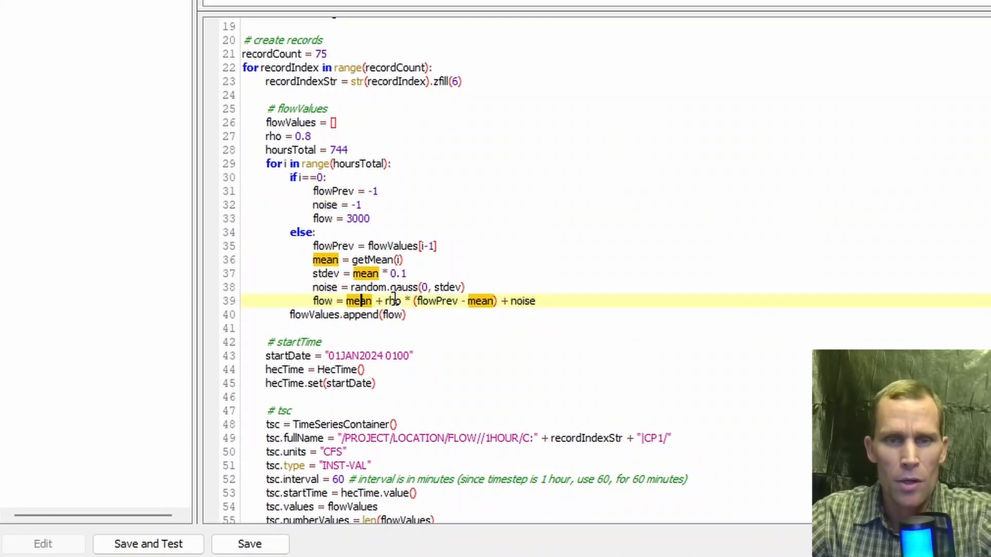
{"action": "left_click", "coordinate": [388, 301]}
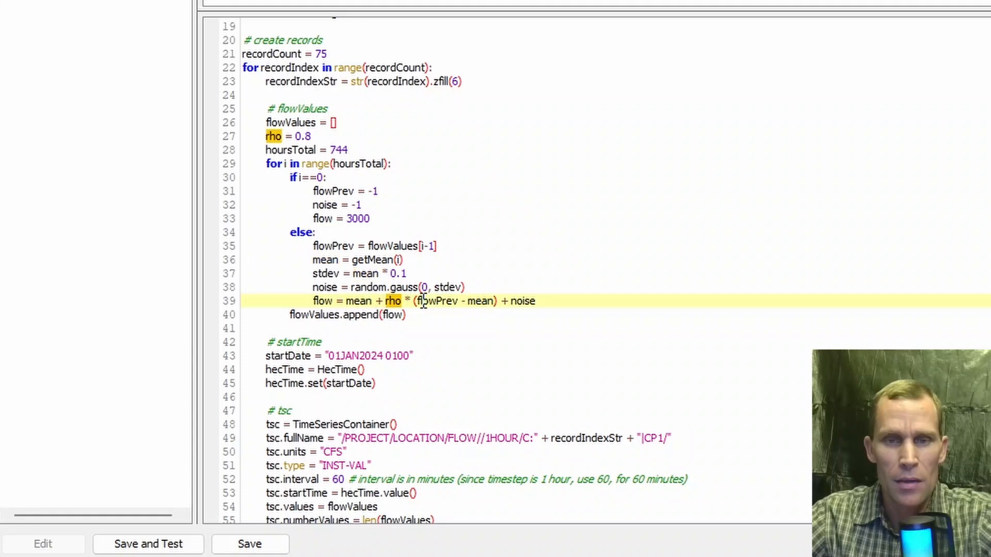
{"action": "left_click_drag", "start_coordinate": [416, 301], "coordinate": [488, 301]}
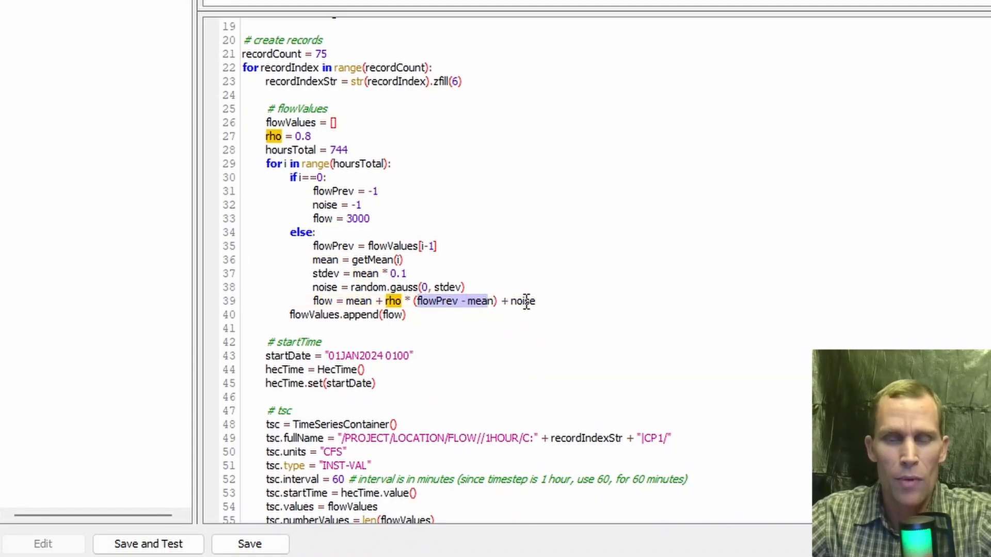
{"action": "left_click", "coordinate": [526, 301]}
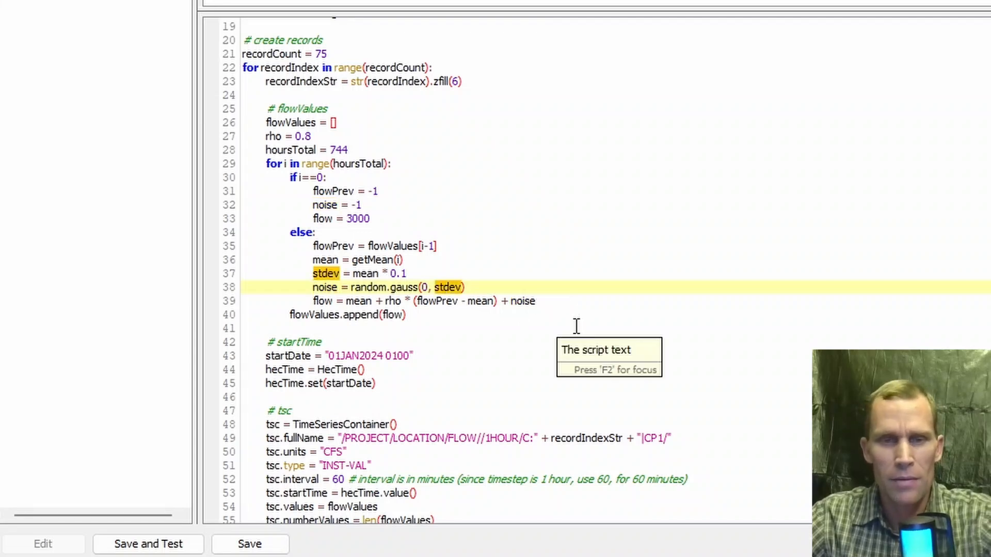
{"action": "left_click", "coordinate": [363, 326]}
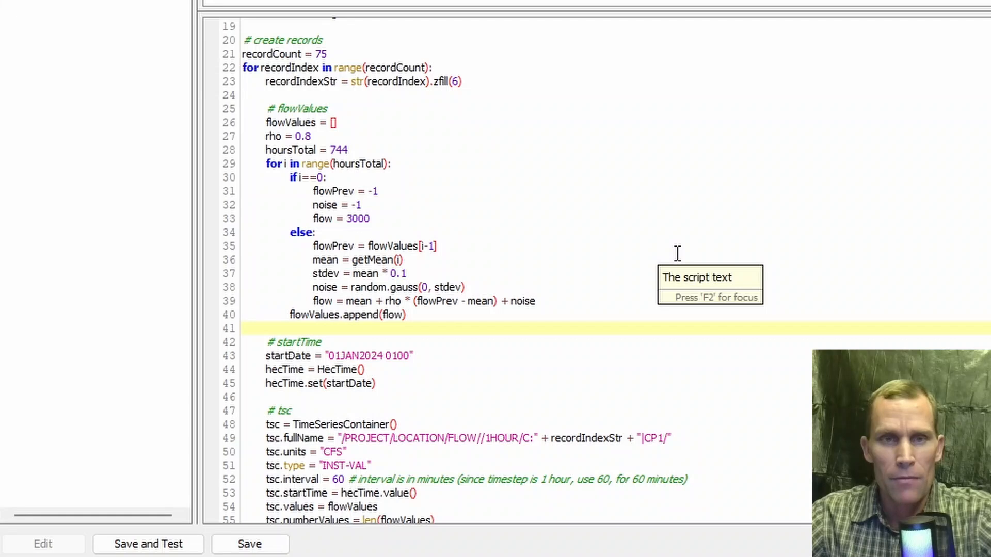
Review the tsc container and dssFile path in the script, comparing the path with the file name of the open timeseries_data.dss
{"action": "scroll", "coordinate": [677, 253], "scroll_direction": "down", "scroll_amount": 4}
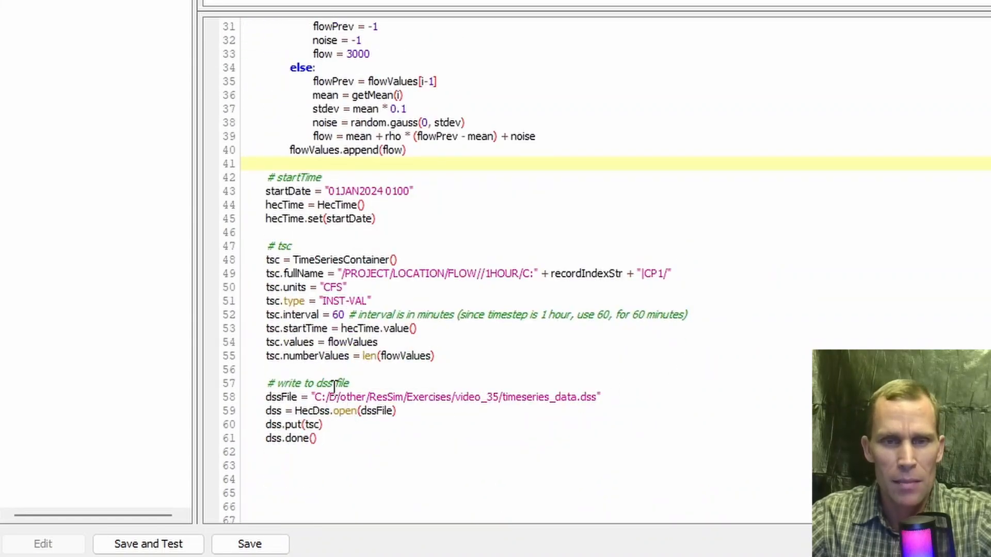
{"action": "left_click", "coordinate": [269, 273]}
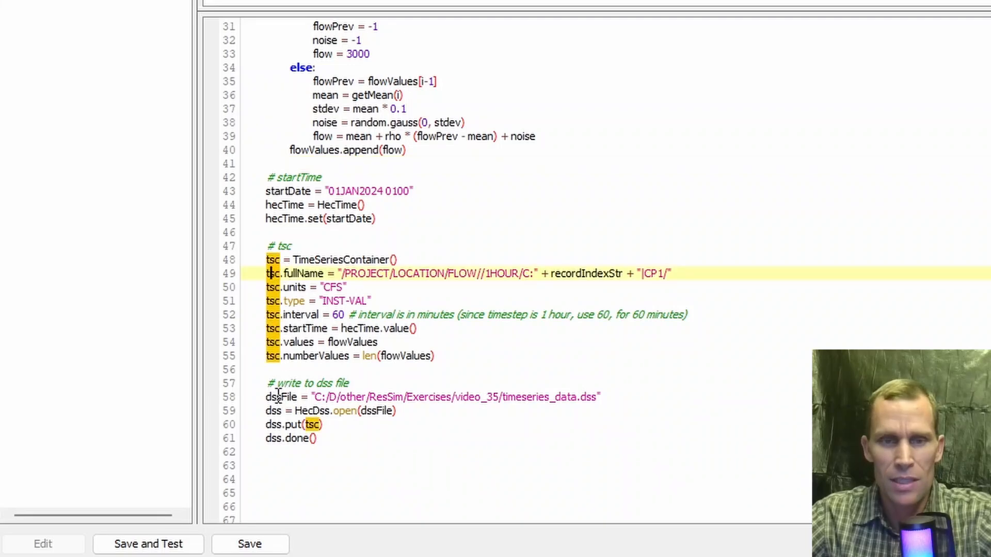
{"action": "left_click", "coordinate": [354, 397]}
{"action": "left_click_drag", "start_coordinate": [320, 397], "coordinate": [600, 398]}
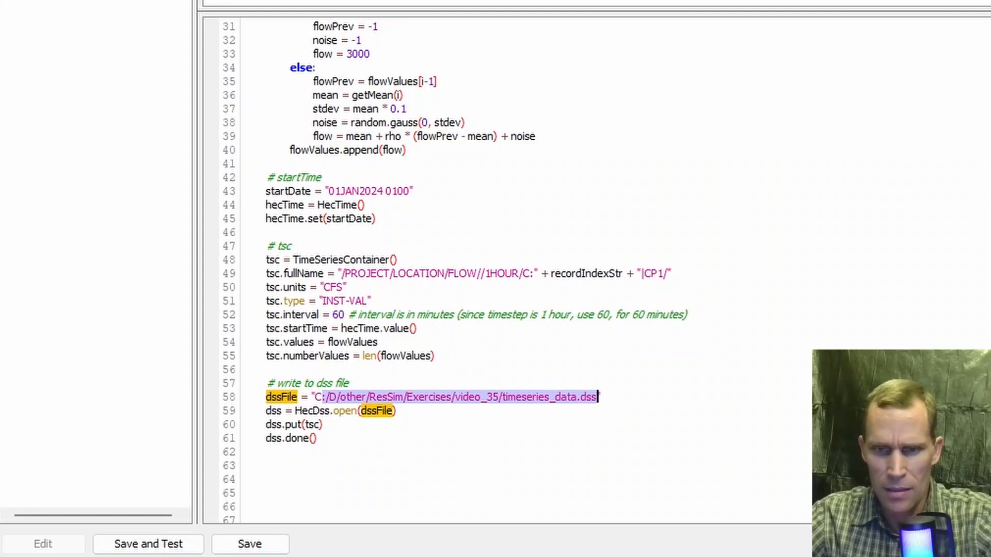
{"action": "mouse_move", "coordinate": [614, 556]}
{"action": "left_click", "coordinate": [614, 518]}
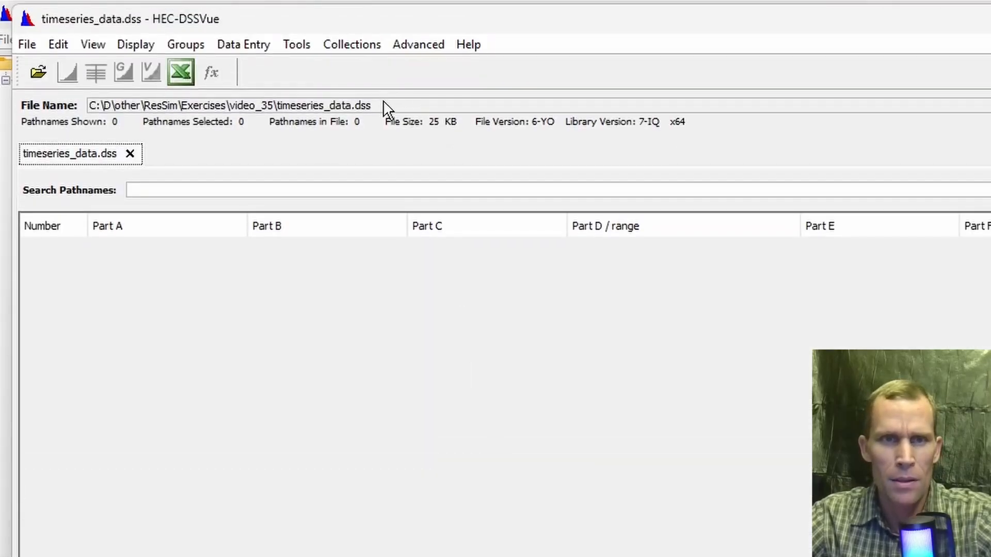
{"action": "left_click_drag", "start_coordinate": [383, 10], "coordinate": [85, 14]}
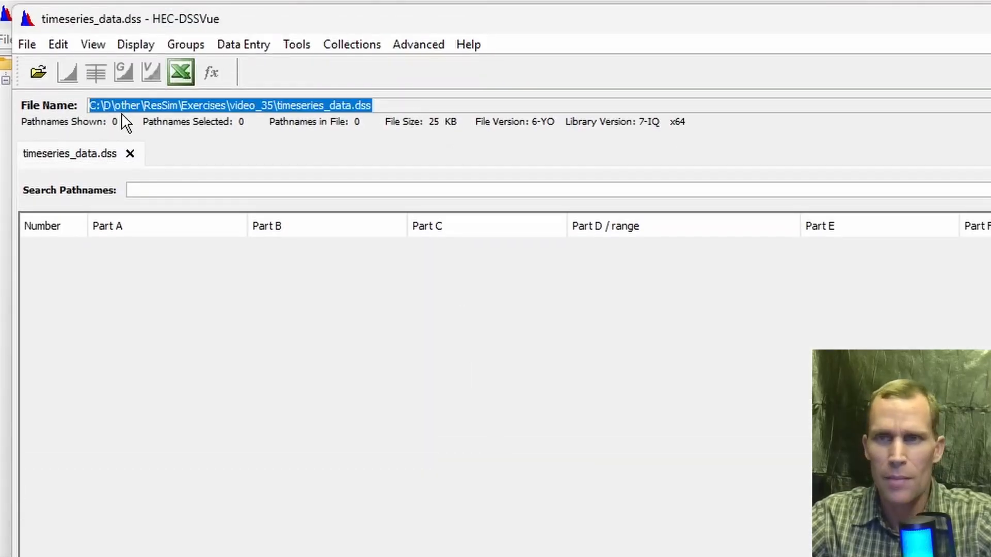
{"action": "left_click", "coordinate": [988, 20]}
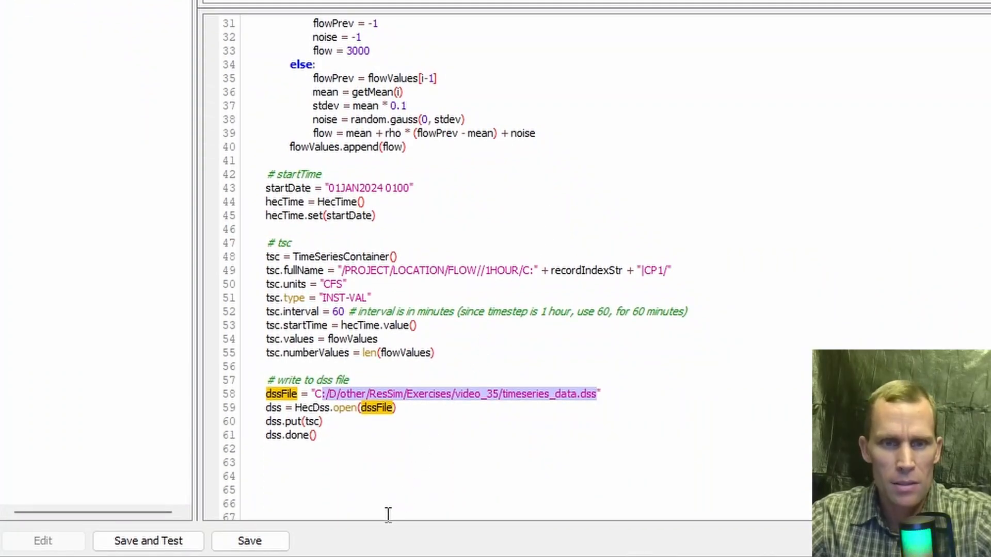
Refresh the timeseries_data.dss catalog to check its contents before running the script
{"action": "left_click", "coordinate": [330, 474]}
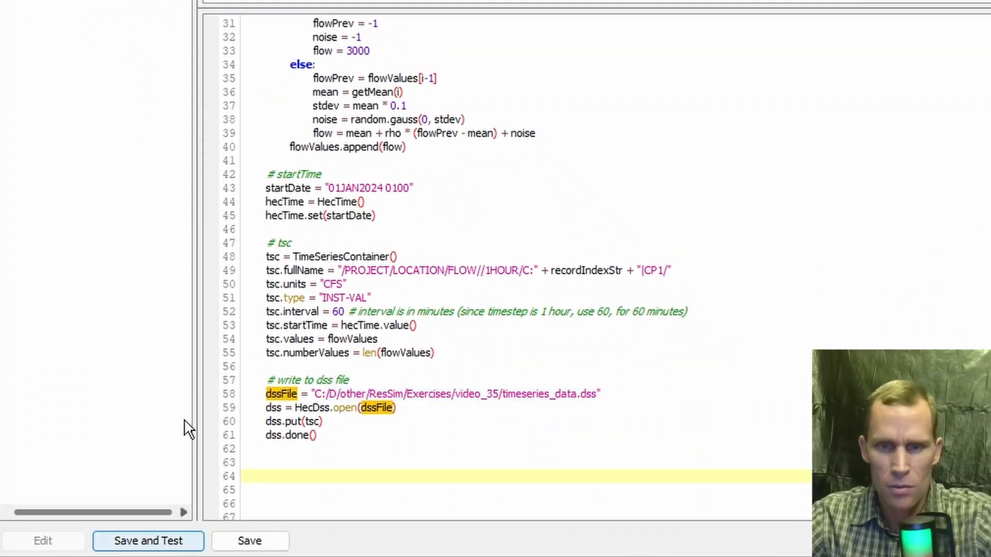
{"action": "left_click", "coordinate": [77, 555]}
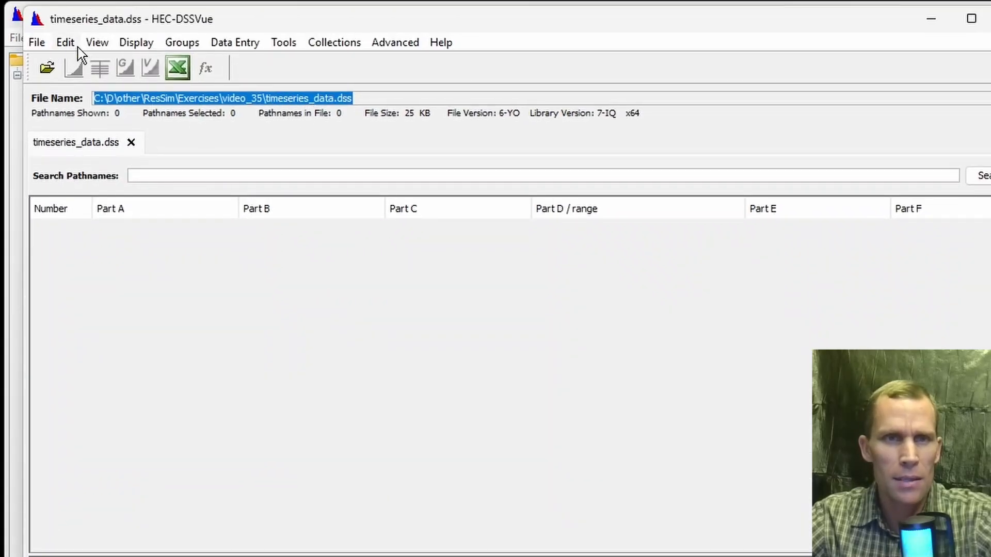
{"action": "left_click", "coordinate": [72, 45]}
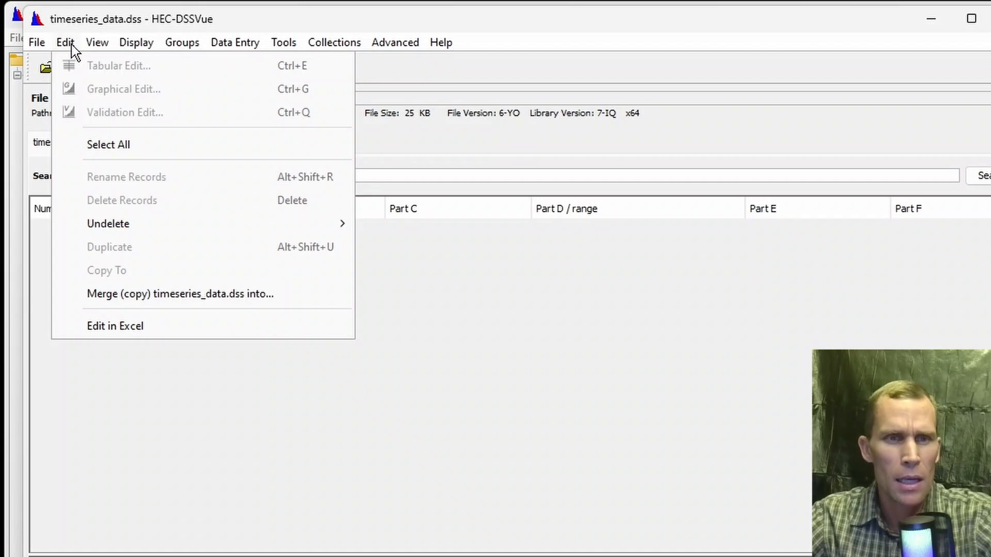
{"action": "mouse_move", "coordinate": [97, 43]}
{"action": "left_click", "coordinate": [194, 282]}
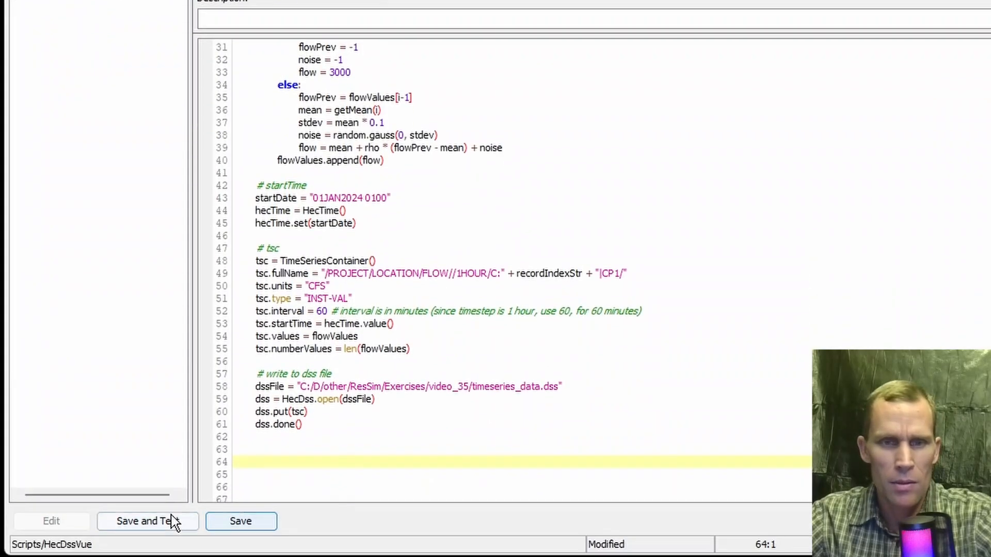
Save and test the script, and refresh the timeseries_data.dss catalog to list the generated flow records
{"action": "left_click", "coordinate": [168, 519]}
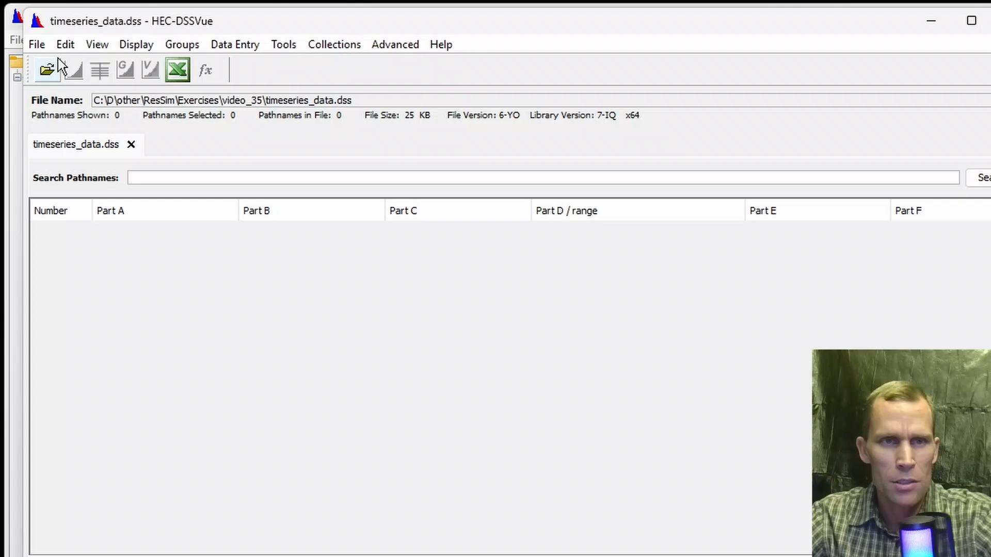
{"action": "left_click", "coordinate": [97, 44]}
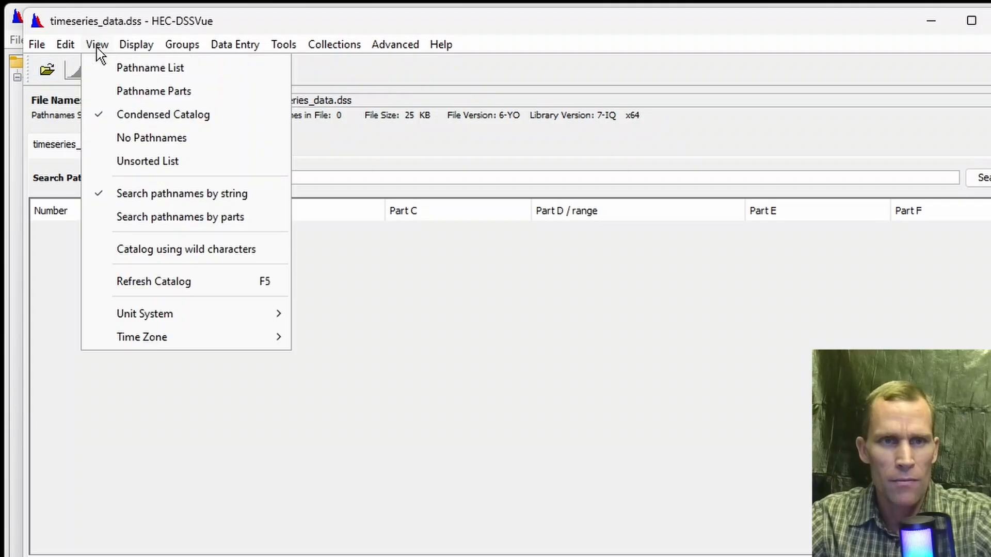
{"action": "left_click", "coordinate": [170, 282]}
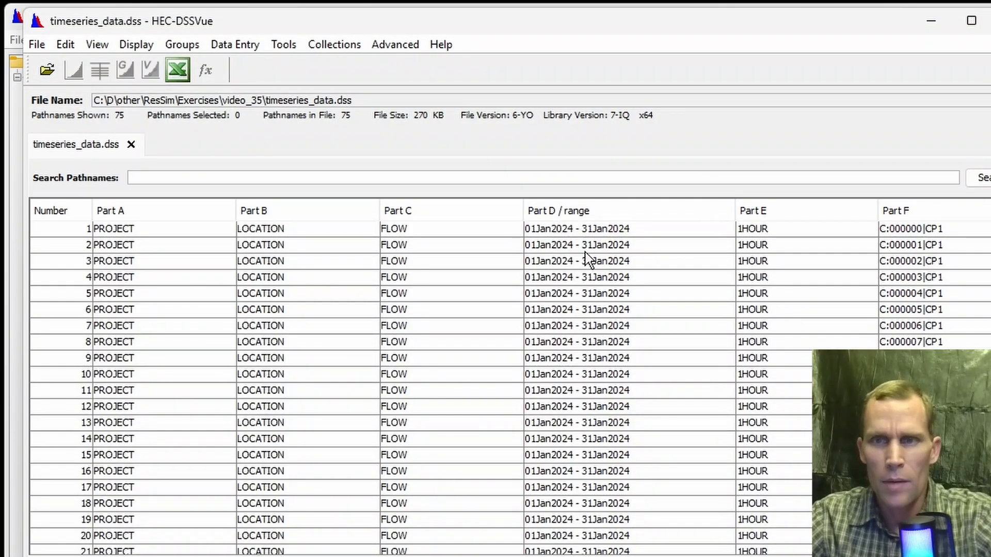
{"action": "scroll", "coordinate": [510, 387], "scroll_direction": "down", "scroll_amount": 15}
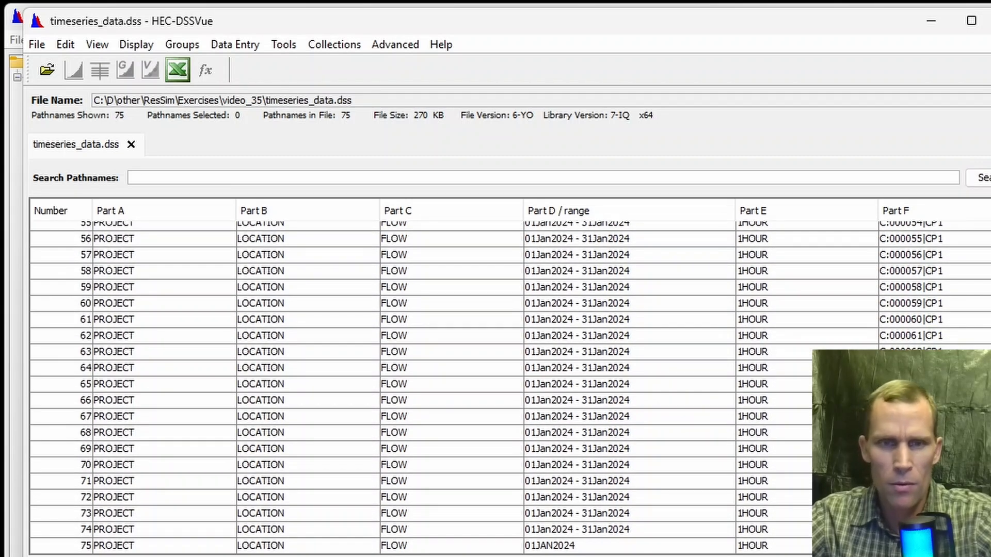
{"action": "scroll", "coordinate": [510, 387], "scroll_direction": "up", "scroll_amount": 15}
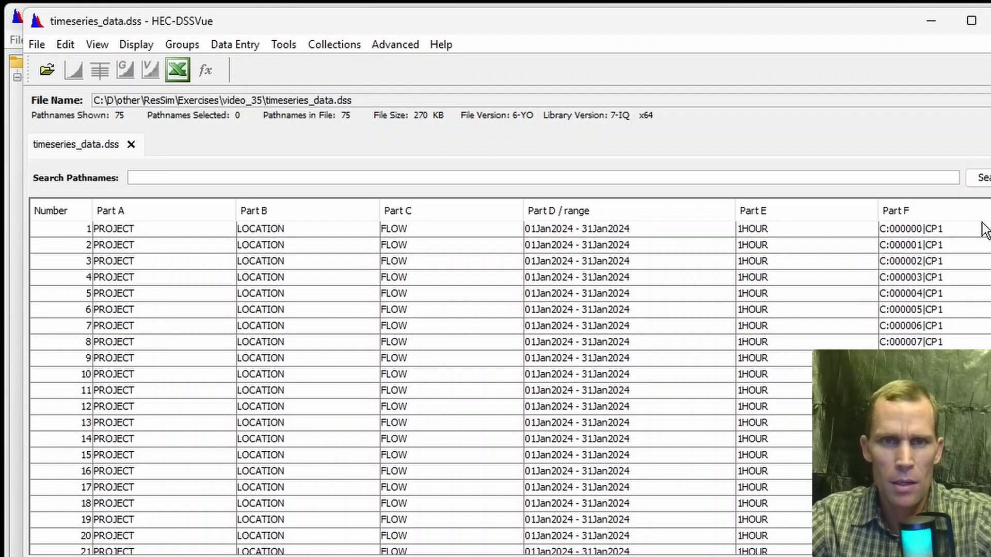
Plot the first flow record, C:000000|CP1, to inspect its hourly flows, and close the plot
{"action": "left_click", "coordinate": [417, 230]}
{"action": "left_click", "coordinate": [74, 72]}
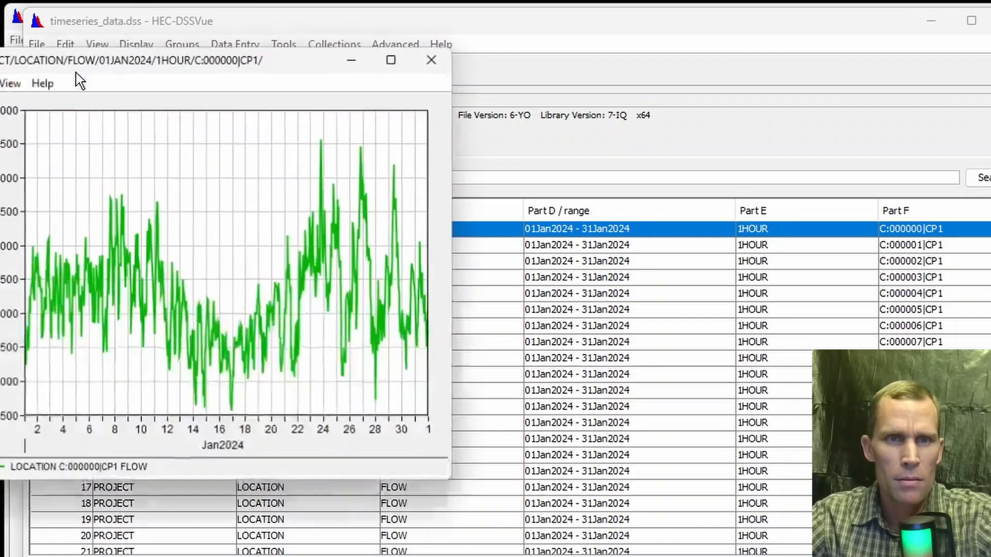
{"action": "left_click_drag", "start_coordinate": [199, 64], "coordinate": [400, 111]}
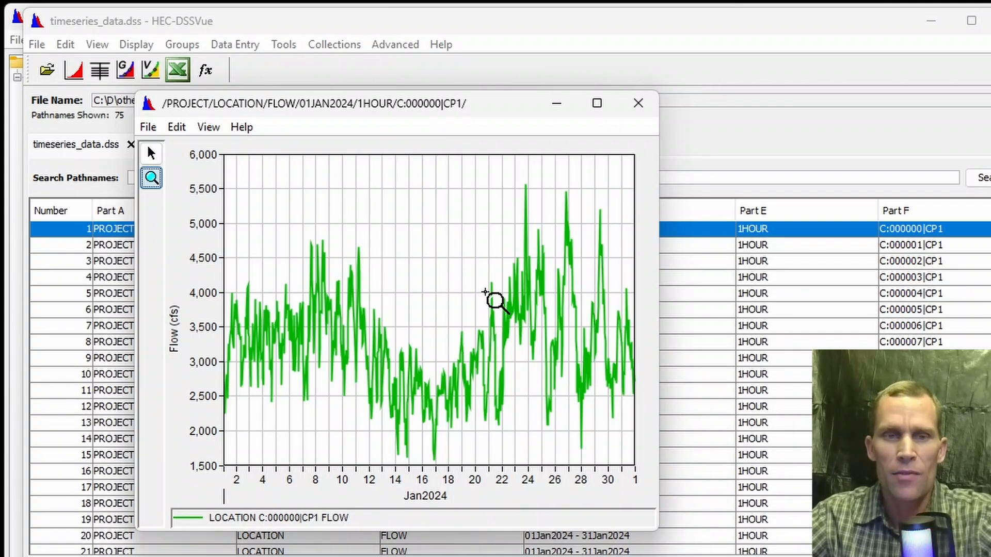
{"action": "mouse_move", "coordinate": [356, 373]}
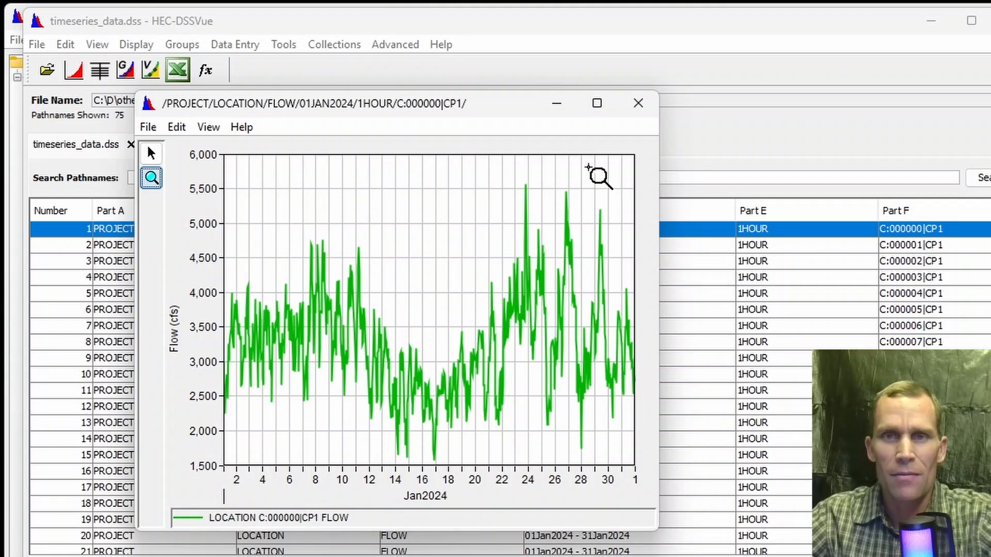
{"action": "left_click", "coordinate": [638, 104]}
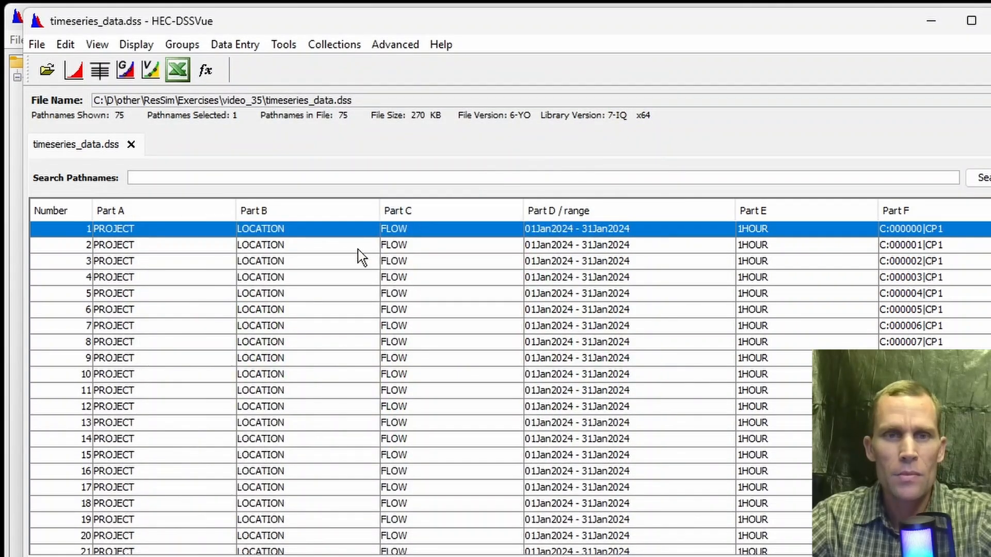
Plot all 75 flow records of timeseries_data.dss together and enlarge the plot window
{"action": "scroll", "coordinate": [304, 269], "scroll_direction": "down", "scroll_amount": 16}
{"action": "scroll", "coordinate": [307, 304], "scroll_direction": "up", "scroll_amount": 16}
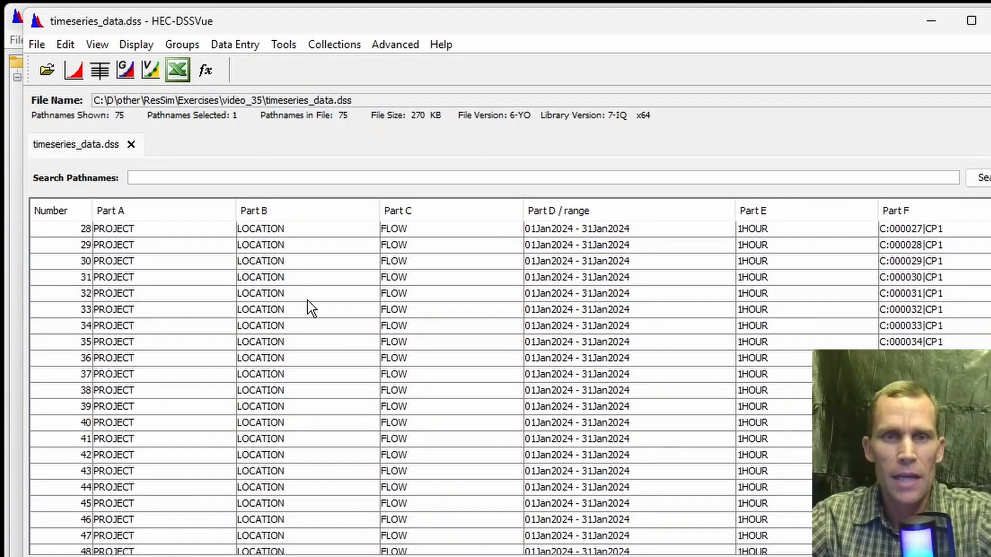
{"action": "scroll", "coordinate": [307, 300], "scroll_direction": "down", "scroll_amount": 18}
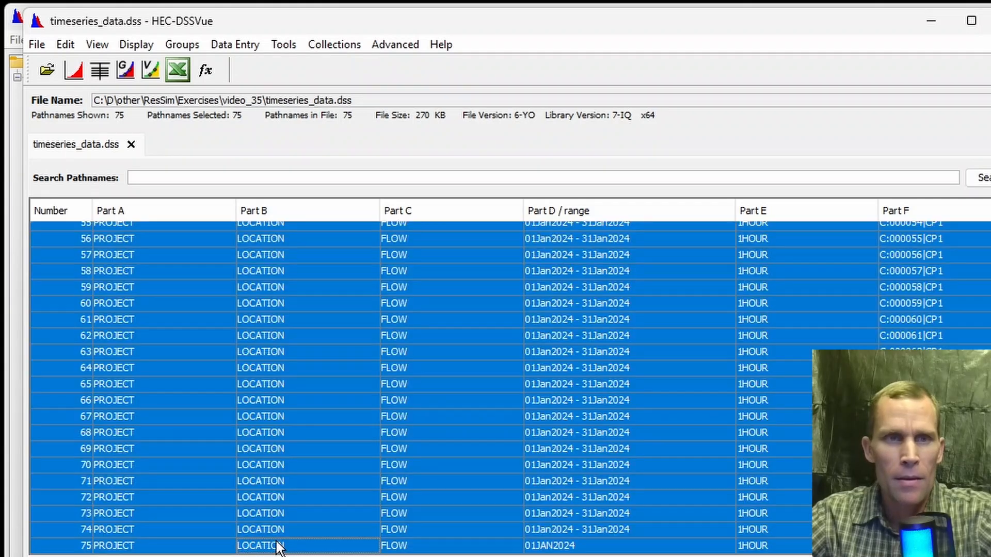
{"action": "left_click", "coordinate": [281, 545], "text": "shift"}
{"action": "left_click", "coordinate": [74, 77]}
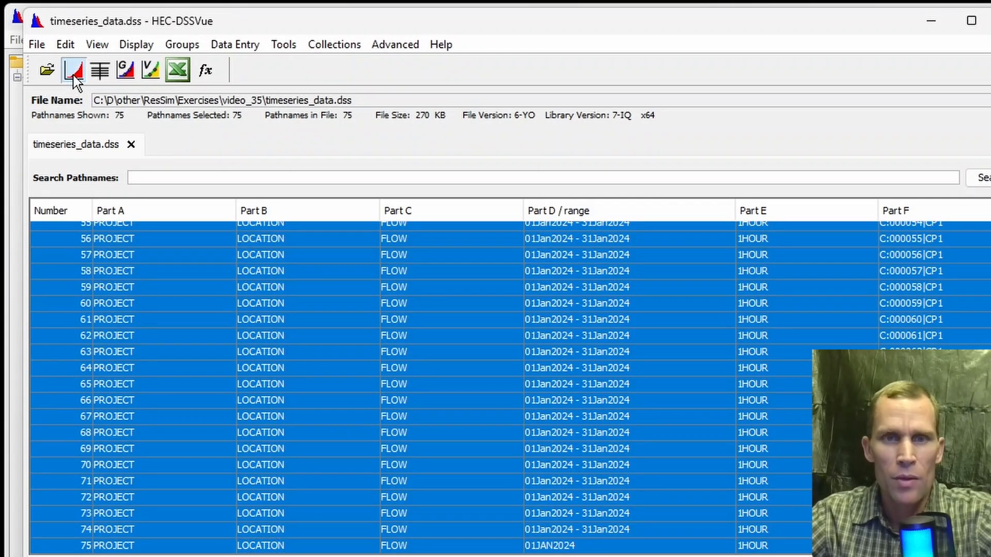
{"action": "double_click", "coordinate": [209, 62]}
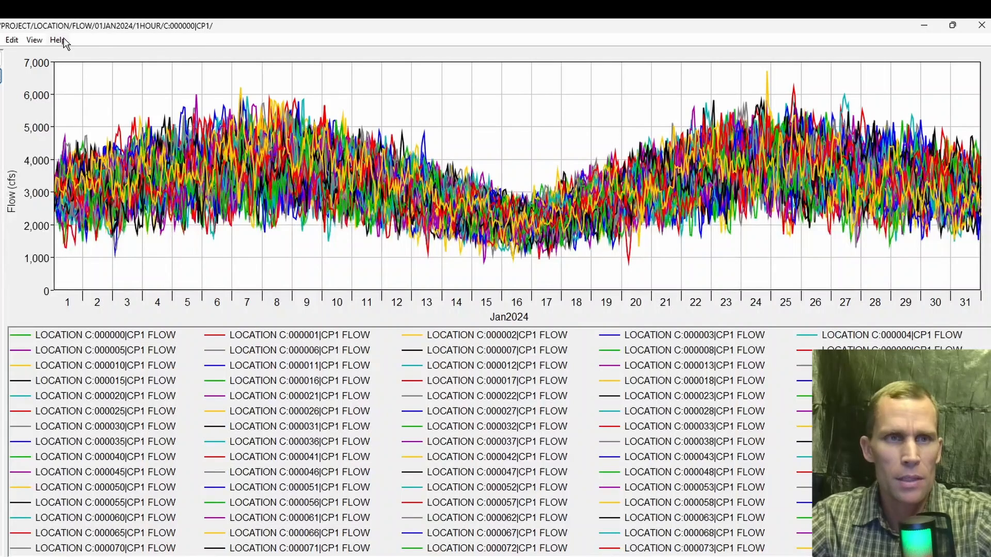
Hide the plot's legend, inspect individual hourly flow traces of the ensemble, and close the plot
{"action": "left_click", "coordinate": [34, 40]}
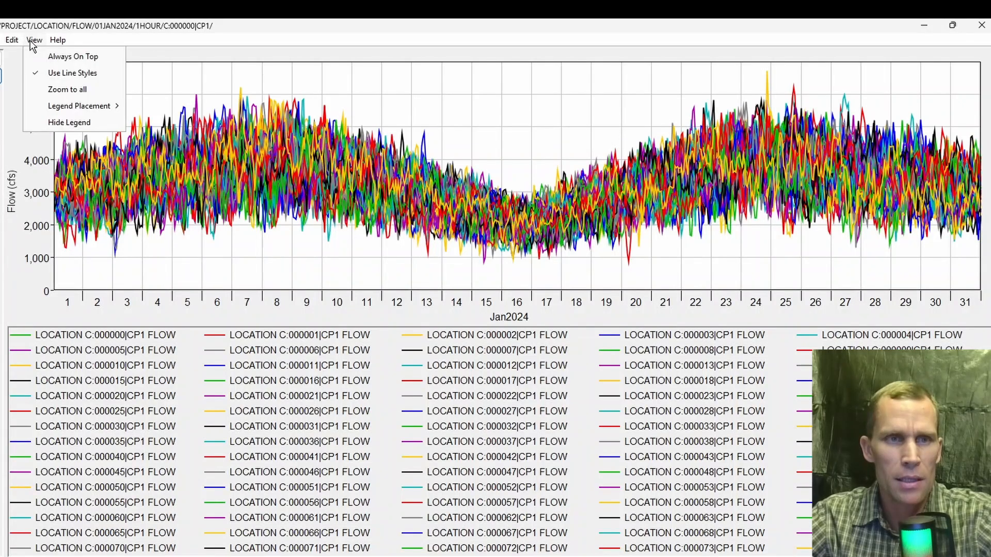
{"action": "left_click", "coordinate": [63, 122]}
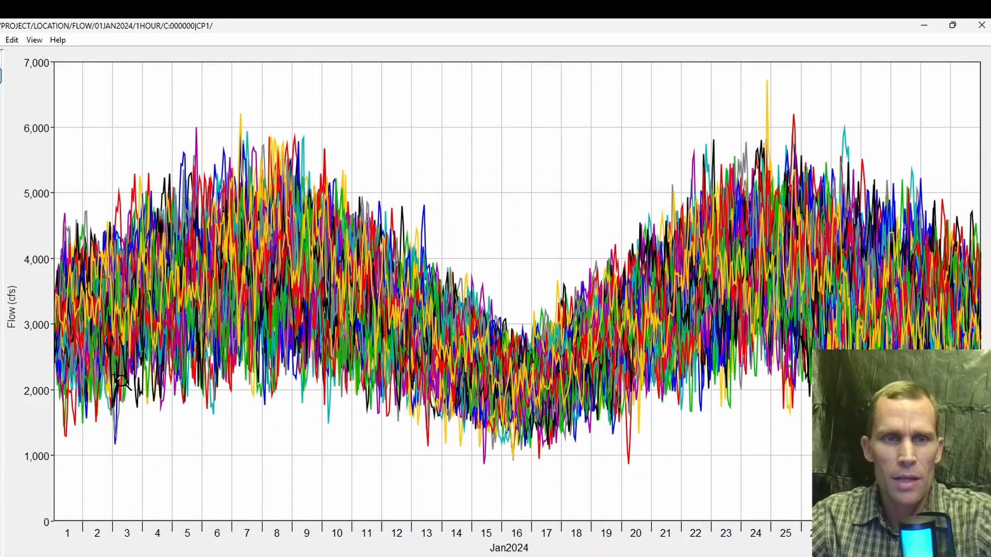
{"action": "mouse_move", "coordinate": [96, 404]}
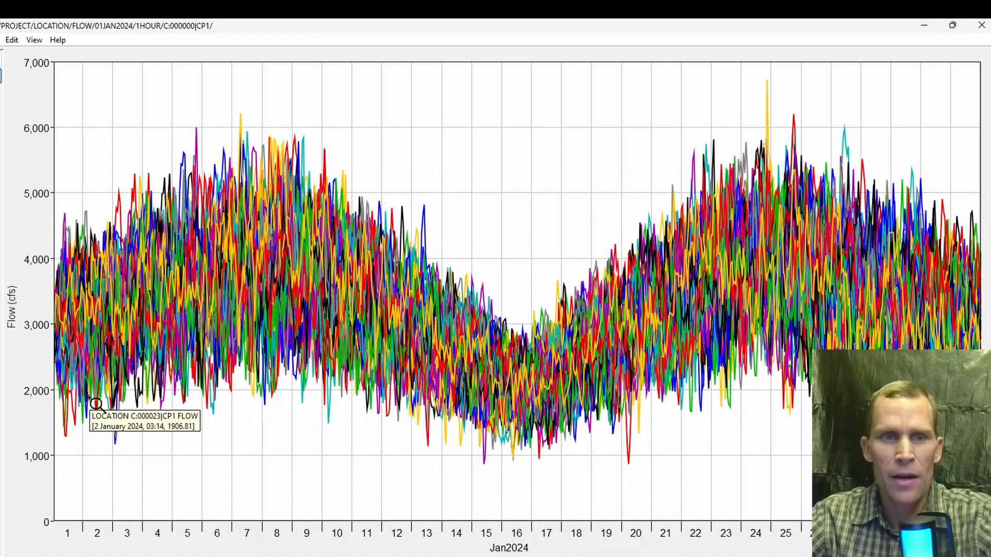
{"action": "mouse_move", "coordinate": [203, 272]}
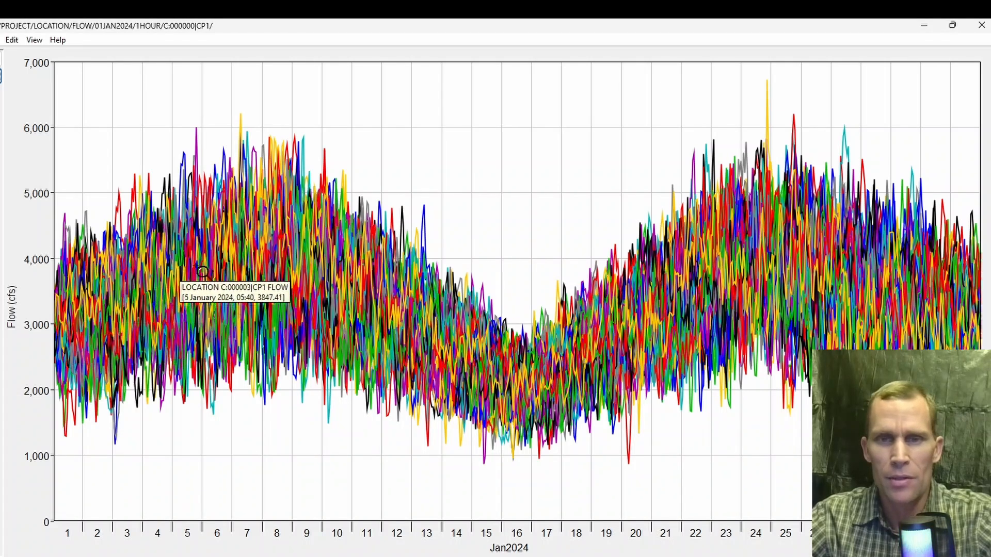
{"action": "mouse_move", "coordinate": [81, 329]}
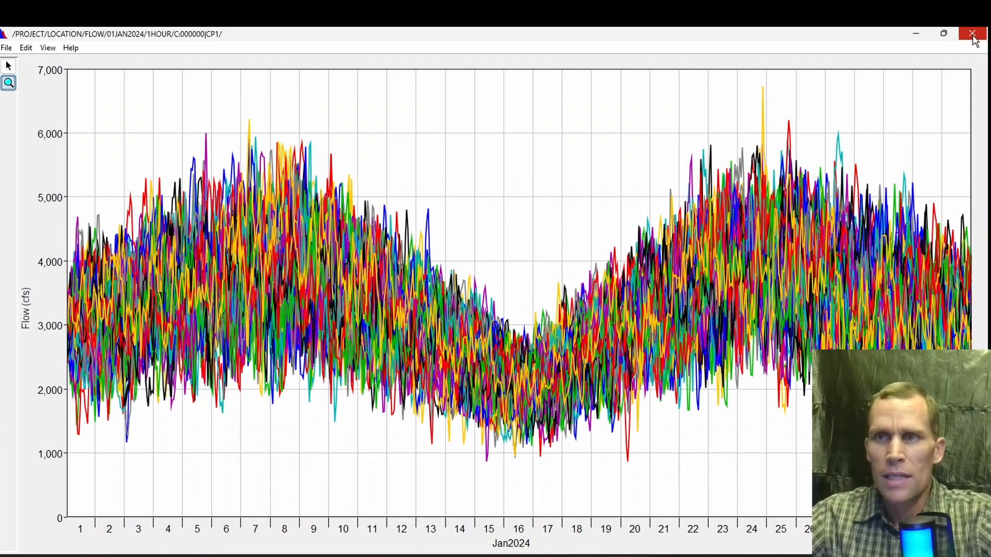
{"action": "left_click", "coordinate": [972, 36]}
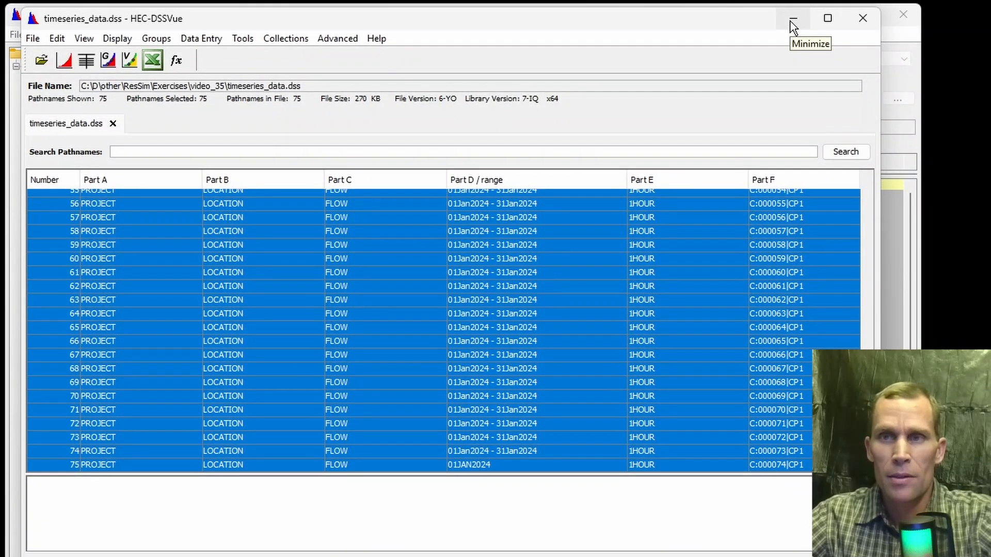
Switch to HEC-ResSim and open the BASE alternative's time-series assignments for editing
{"action": "left_click", "coordinate": [793, 19]}
{"action": "left_click", "coordinate": [195, 42]}
{"action": "mouse_move", "coordinate": [159, 43]}
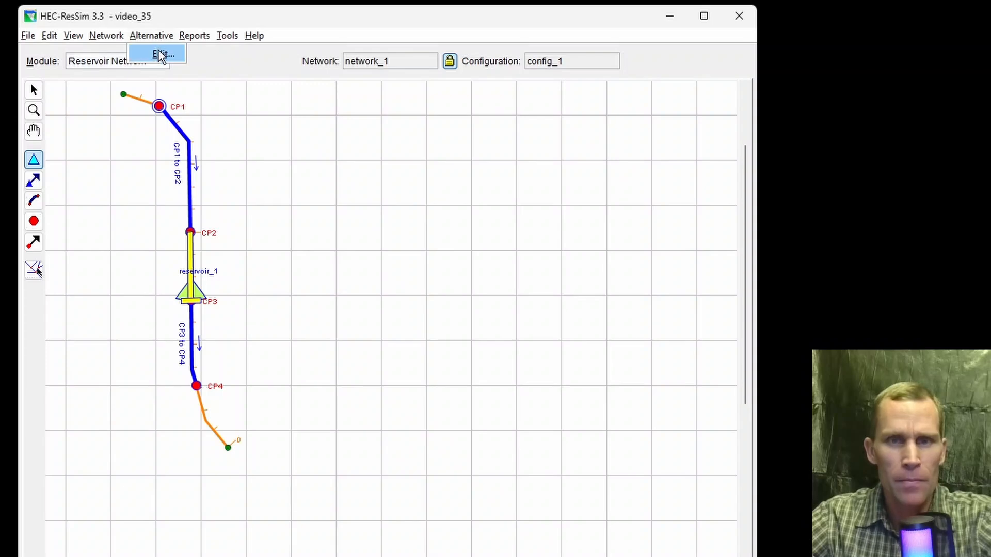
{"action": "left_click", "coordinate": [163, 53]}
{"action": "left_click", "coordinate": [351, 316]}
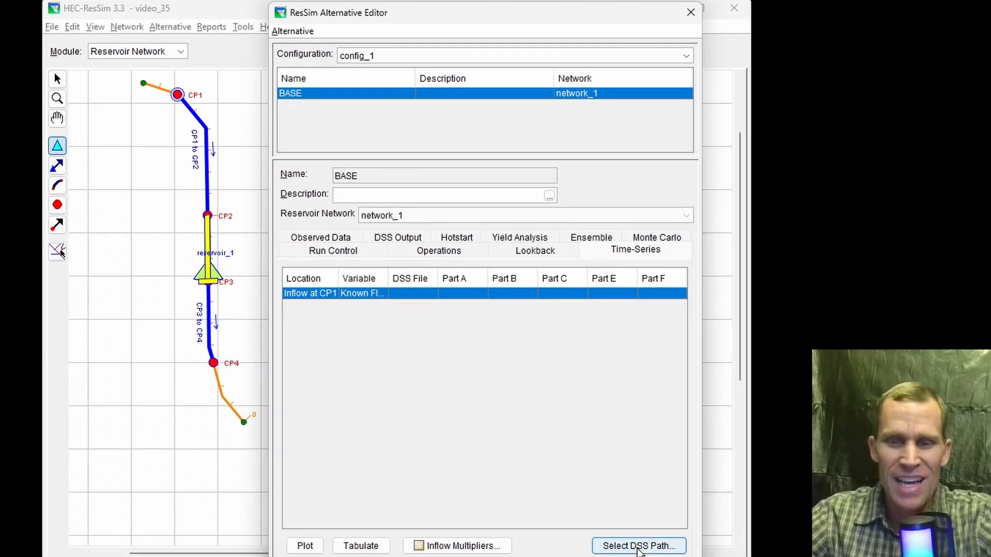
Open timeseries_data.dss from the video_35 folder as the DSS source for the Inflow at CP1 record
{"action": "left_click", "coordinate": [633, 547]}
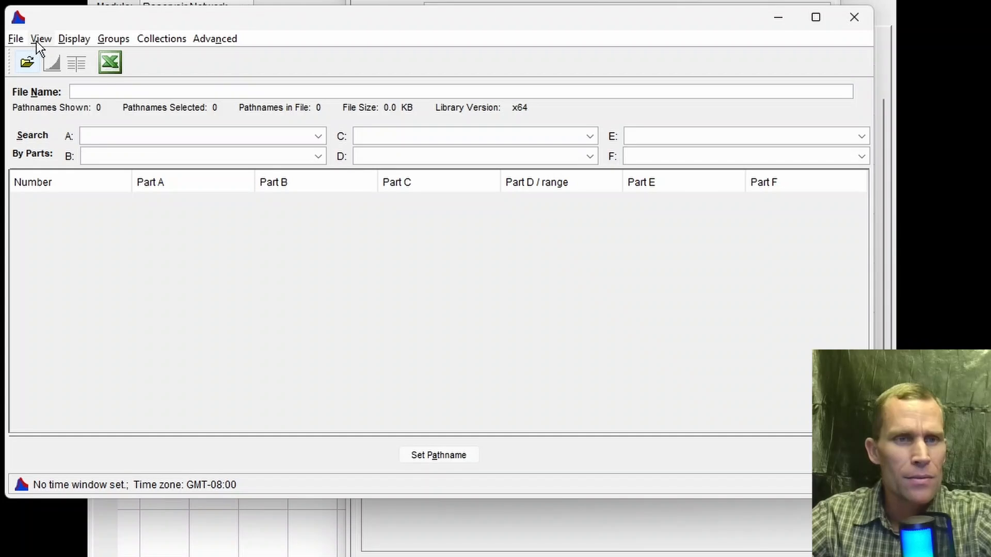
{"action": "left_click", "coordinate": [29, 62]}
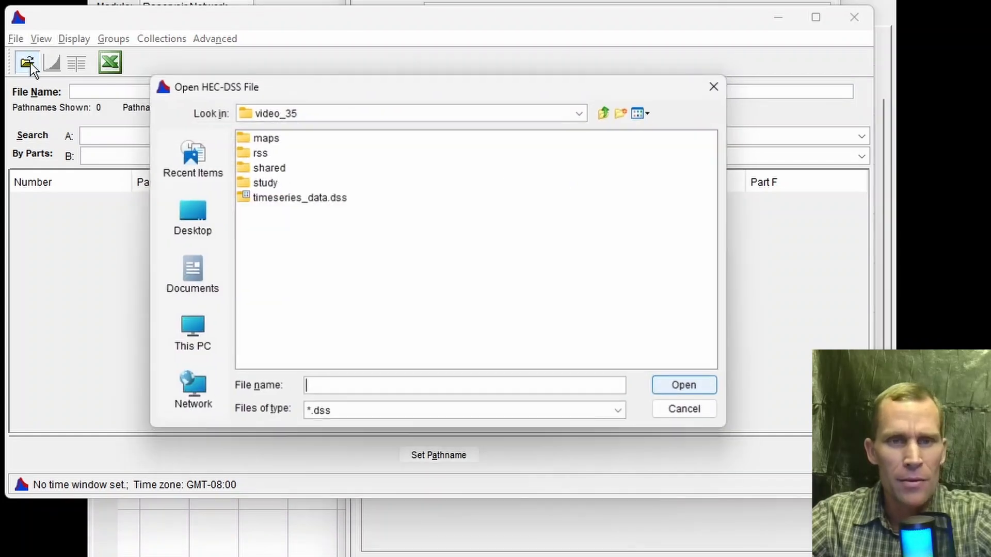
{"action": "left_click", "coordinate": [274, 202]}
{"action": "left_click", "coordinate": [678, 394]}
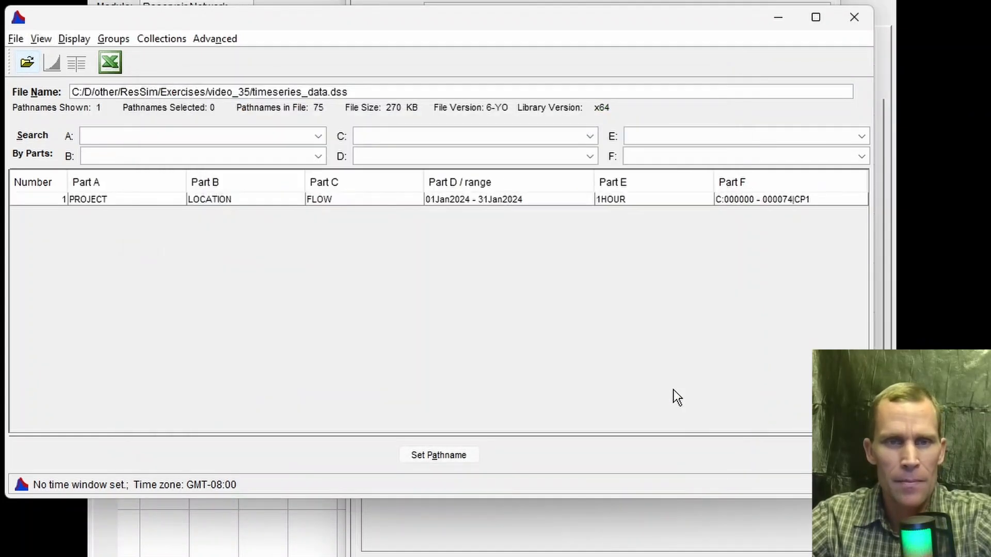
List the pathnames by parts, assign the C:000000|CP1 flow record to Inflow at CP1, and close the DSS selector
{"action": "left_click", "coordinate": [39, 40]}
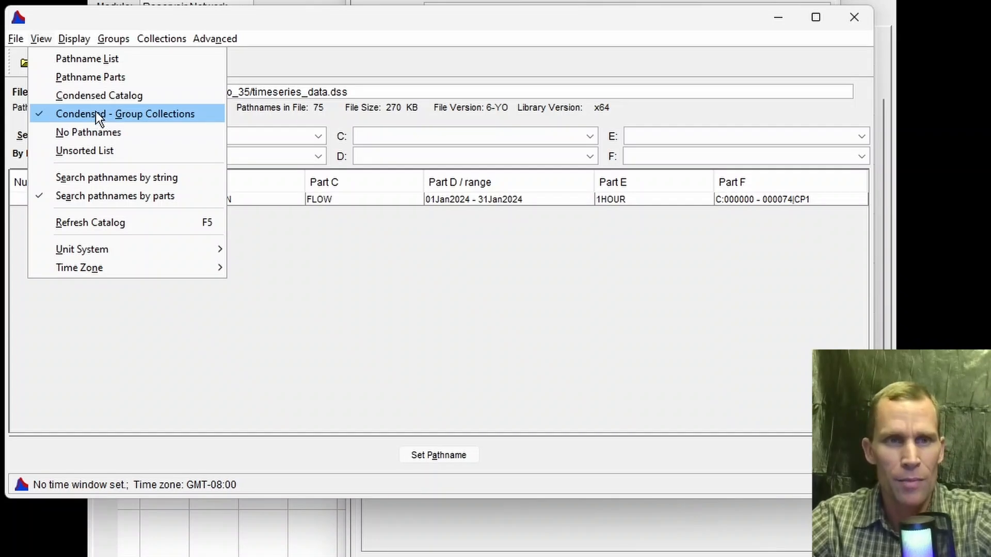
{"action": "left_click", "coordinate": [90, 79]}
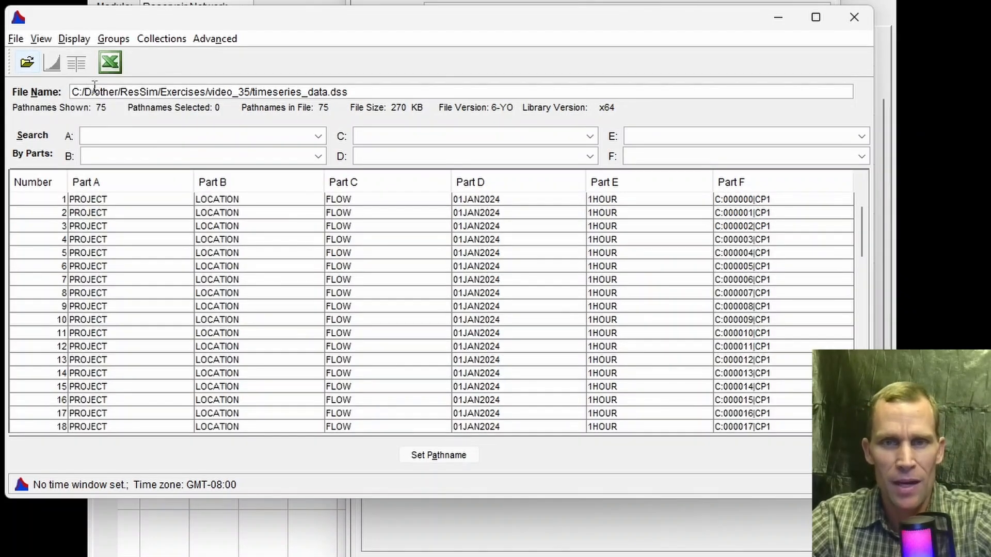
{"action": "left_click", "coordinate": [340, 199]}
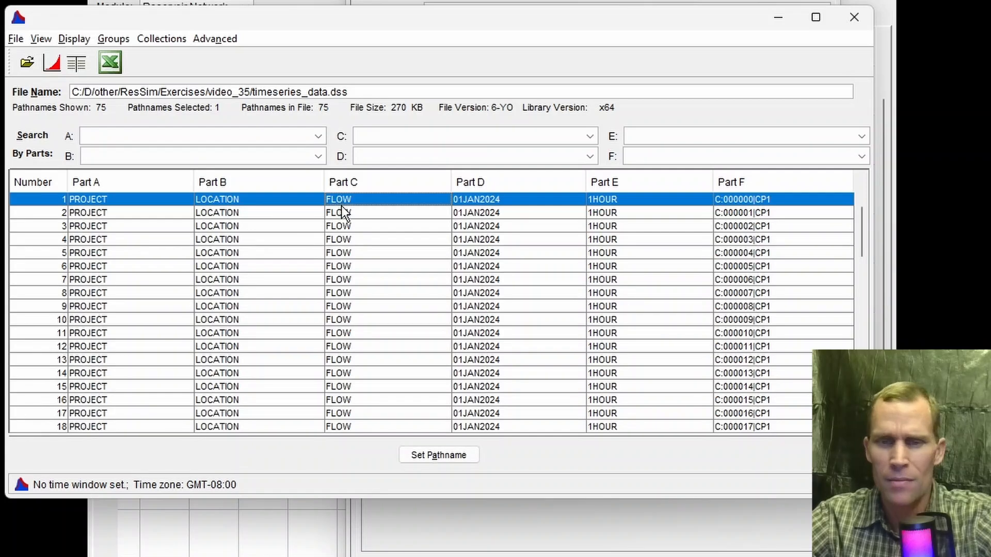
{"action": "left_click", "coordinate": [438, 458]}
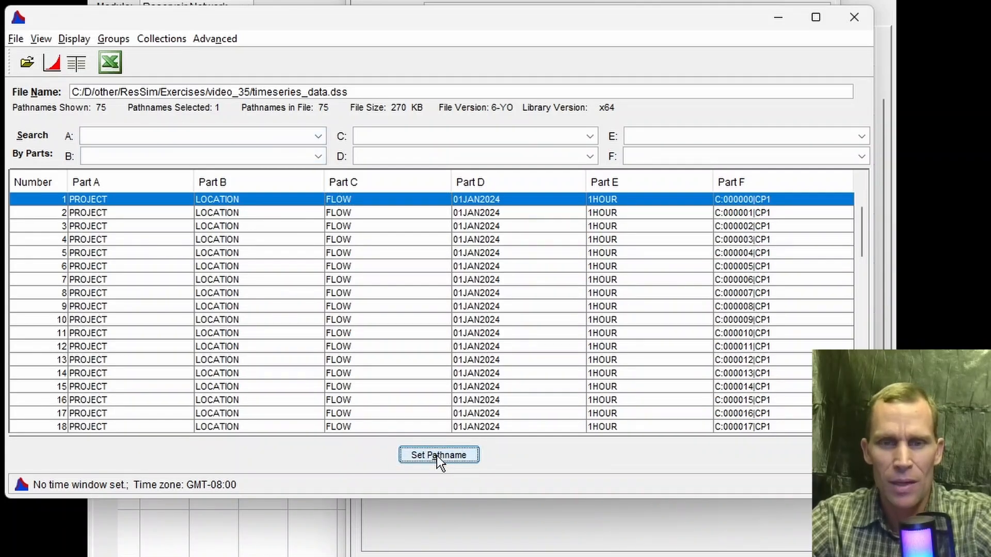
{"action": "left_click", "coordinate": [862, 24]}
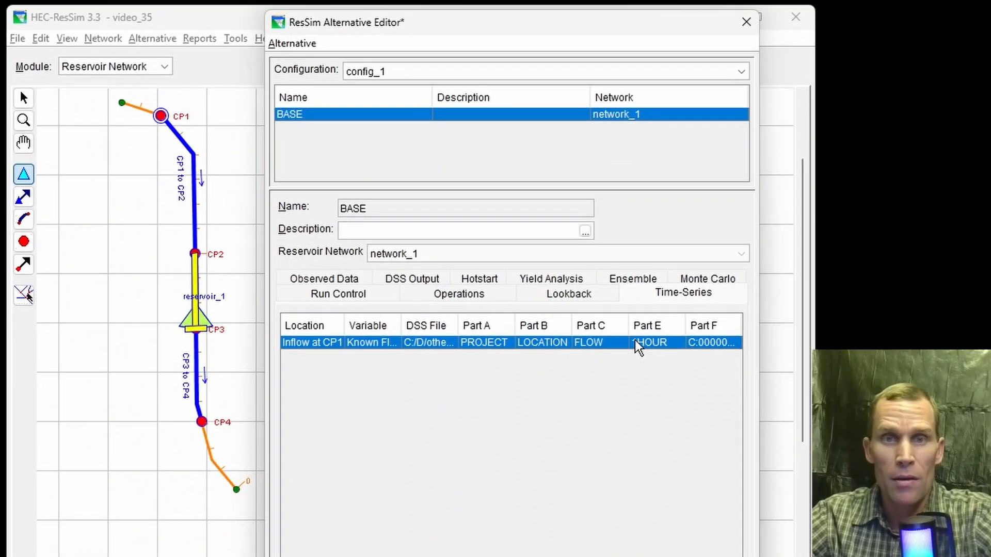
Save the BASE alternative and close the Alternative Editor
{"action": "left_click", "coordinate": [291, 44]}
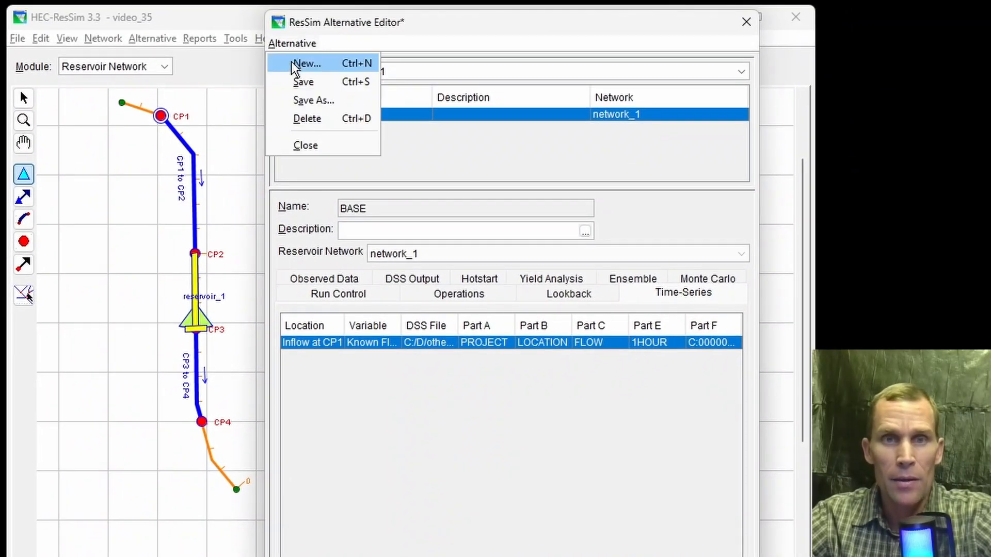
{"action": "left_click", "coordinate": [299, 81]}
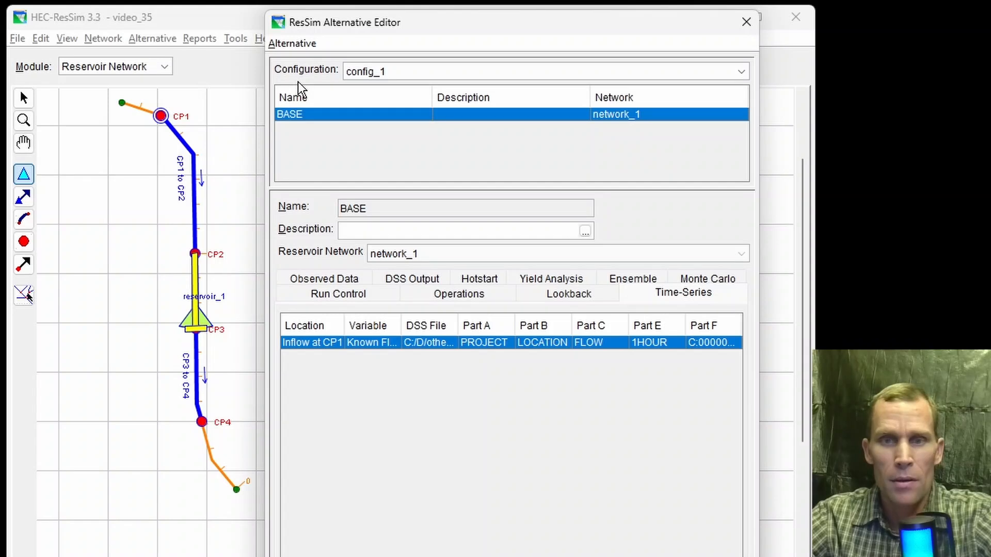
{"action": "left_click", "coordinate": [746, 23]}
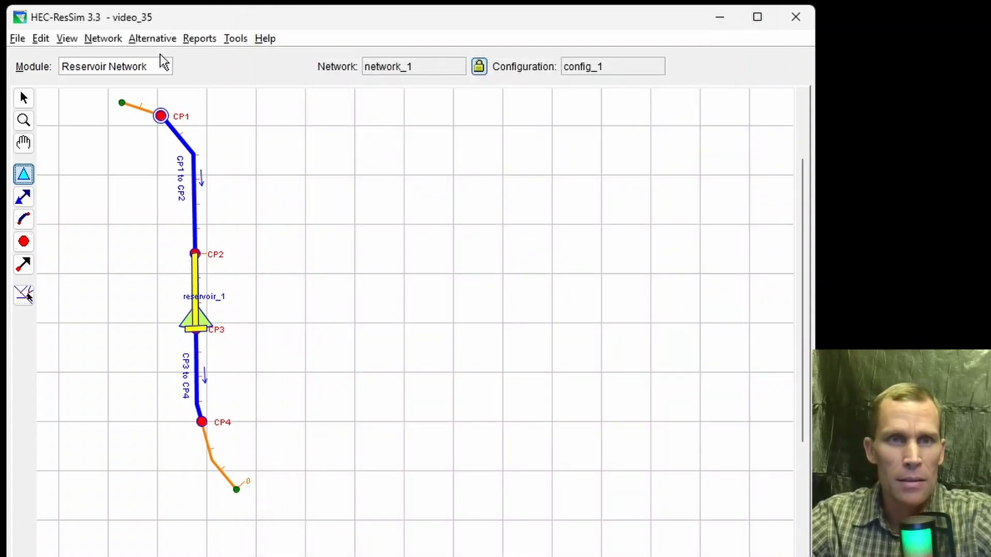
Save the reservoir network and switch to the Simulation module
{"action": "left_click", "coordinate": [102, 40]}
{"action": "left_click", "coordinate": [118, 98]}
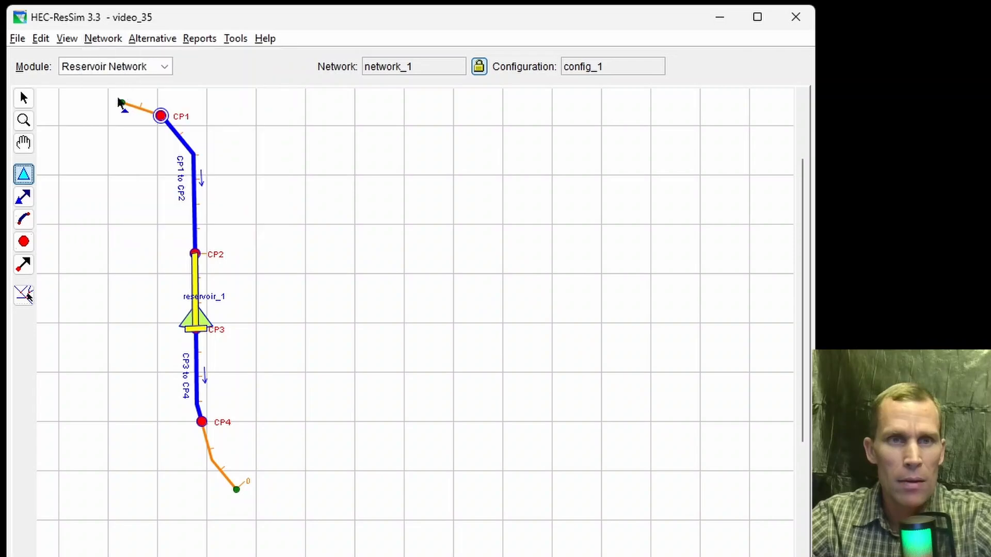
{"action": "left_click", "coordinate": [129, 66]}
{"action": "left_click", "coordinate": [107, 116]}
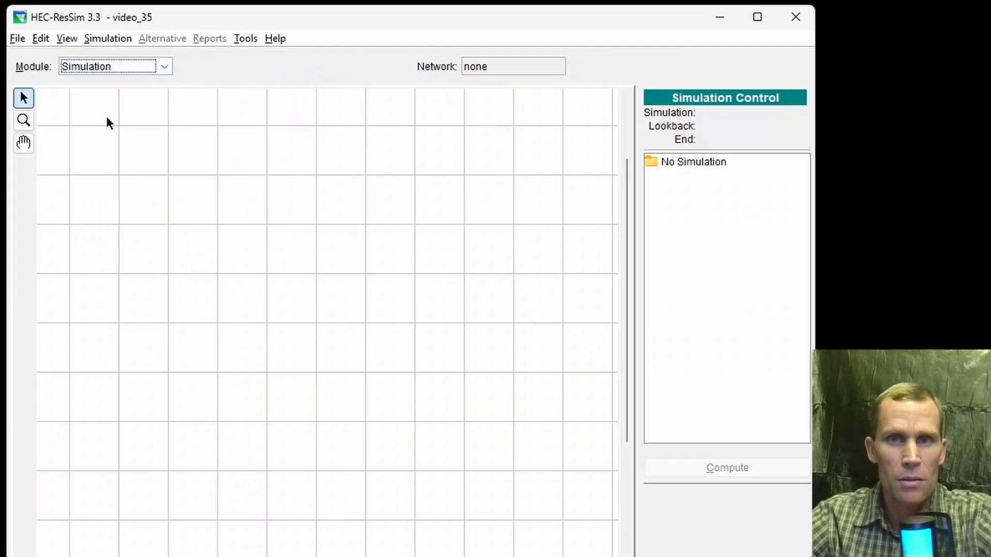
Start a new simulation and name it sim1
{"action": "left_click", "coordinate": [109, 39]}
{"action": "left_click", "coordinate": [112, 59]}
{"action": "left_click_drag", "start_coordinate": [350, 172], "coordinate": [190, 168]}
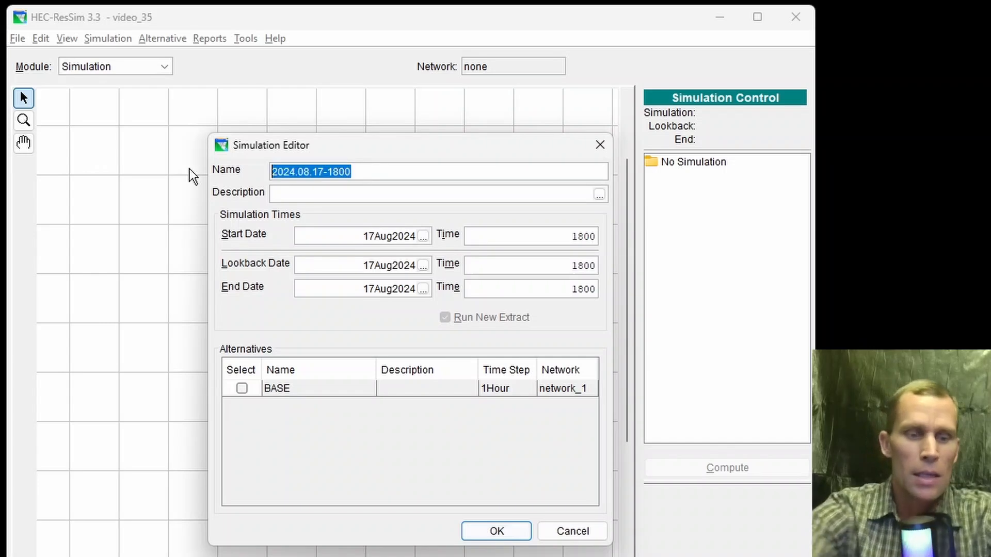
{"action": "type", "text": "sim1"}
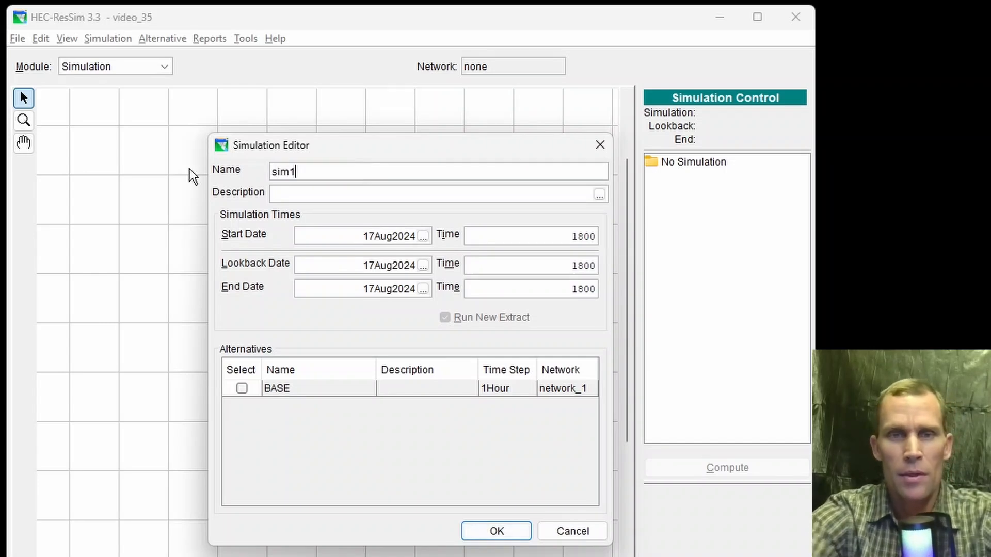
{"action": "key", "text": "Tab"}
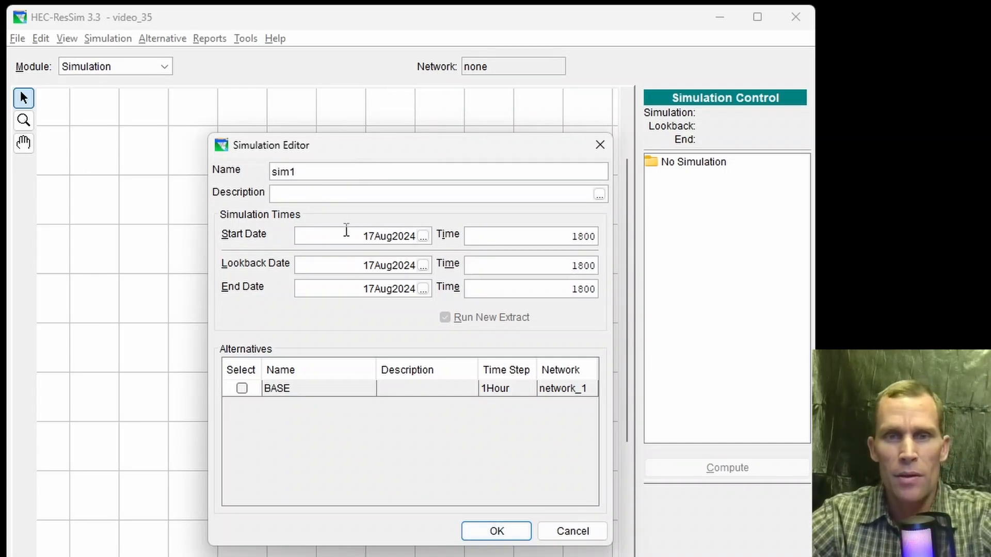
Set the simulation's start date to 01JAN2024
{"action": "left_click_drag", "start_coordinate": [347, 230], "coordinate": [517, 174]}
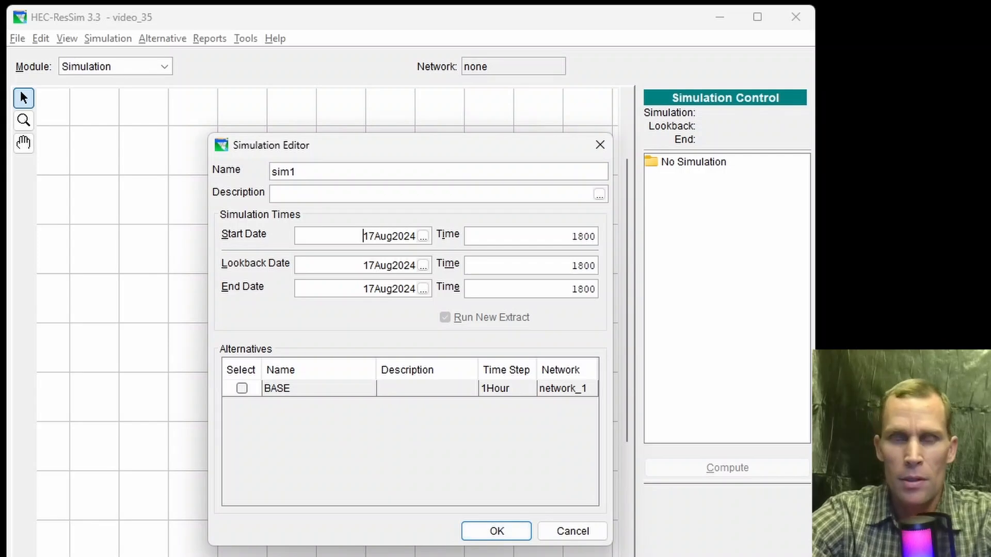
{"action": "key", "text": "shift+End"}
{"action": "type", "text": "01jan"}
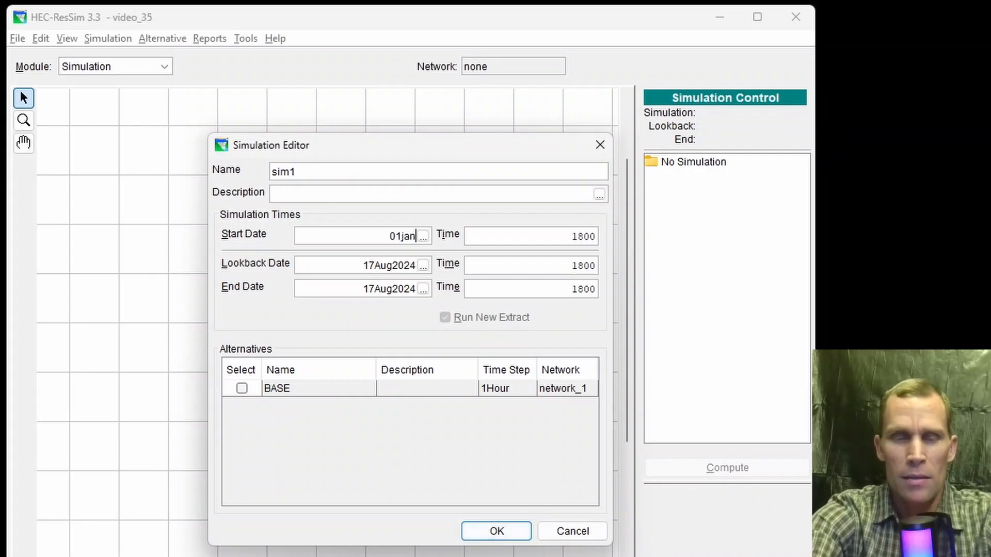
{"action": "type", "text": "2024"}
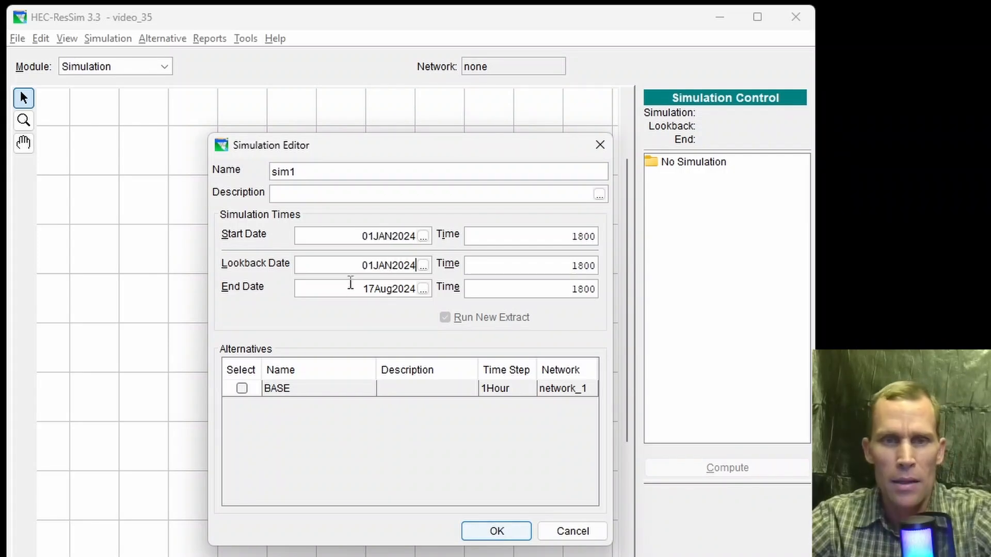
Set the simulation's end date to 31JAN2024 and its end time to 2400
{"action": "left_click_drag", "start_coordinate": [358, 291], "coordinate": [469, 289]}
{"action": "type", "text": "01JAN2024"}
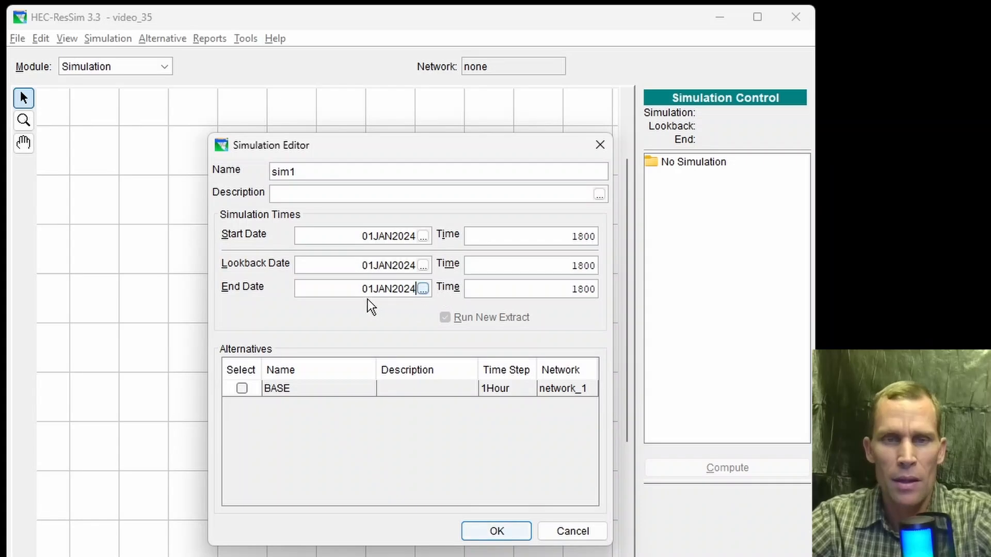
{"action": "left_click_drag", "start_coordinate": [360, 289], "coordinate": [368, 289]}
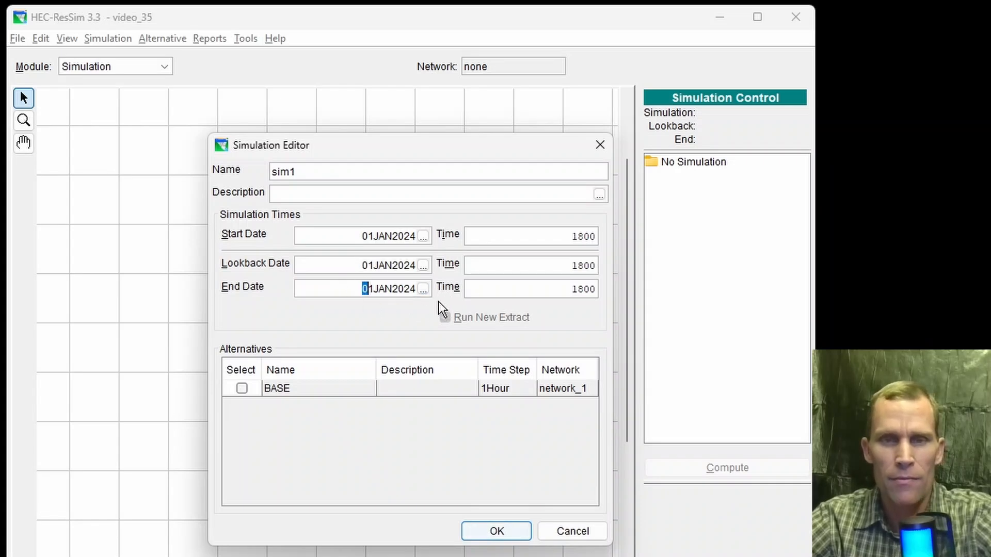
{"action": "type", "text": "3"}
{"action": "left_click_drag", "start_coordinate": [530, 288], "coordinate": [676, 292]}
{"action": "type", "text": "2400"}
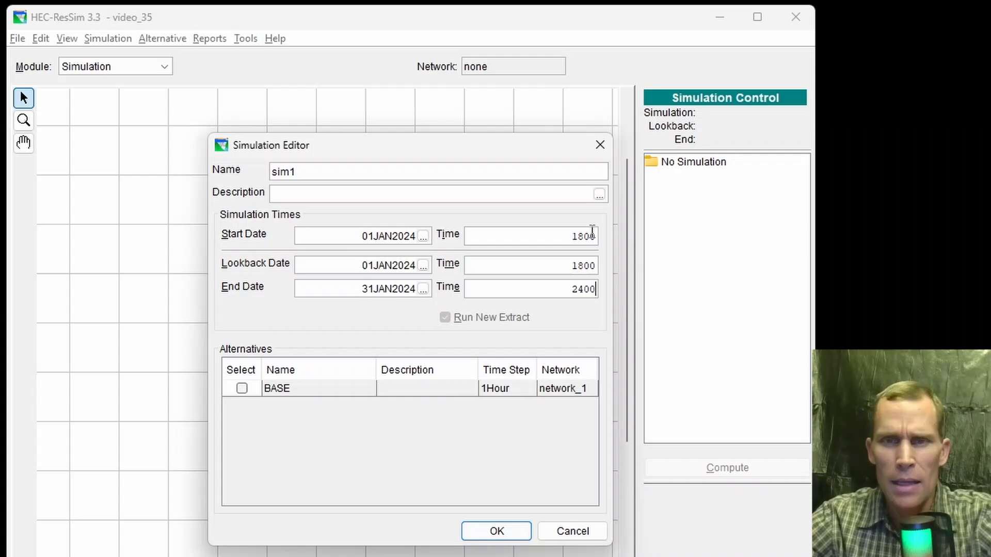
Set the simulation's start time to 0200 and its lookback time to 0100
{"action": "left_click_drag", "start_coordinate": [571, 236], "coordinate": [615, 242]}
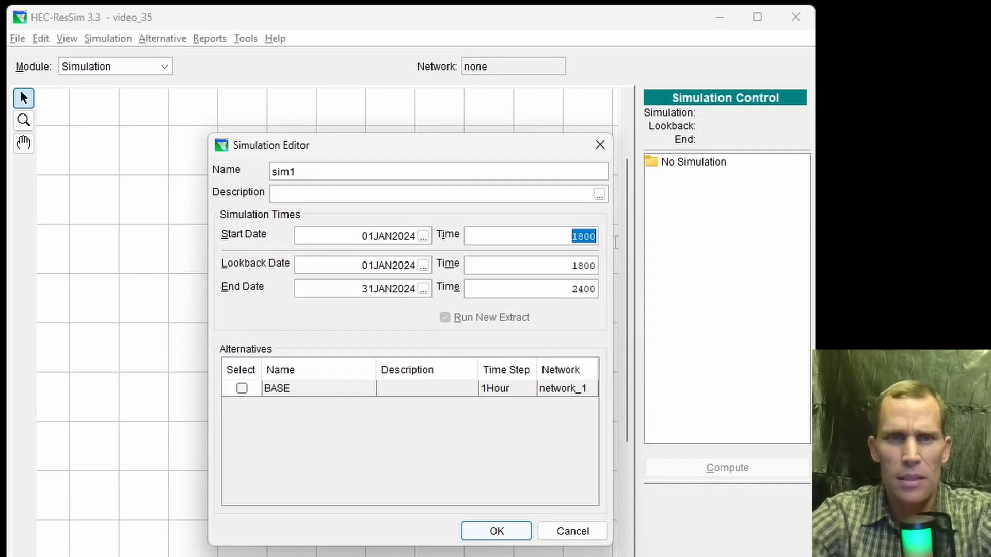
{"action": "type", "text": "0200"}
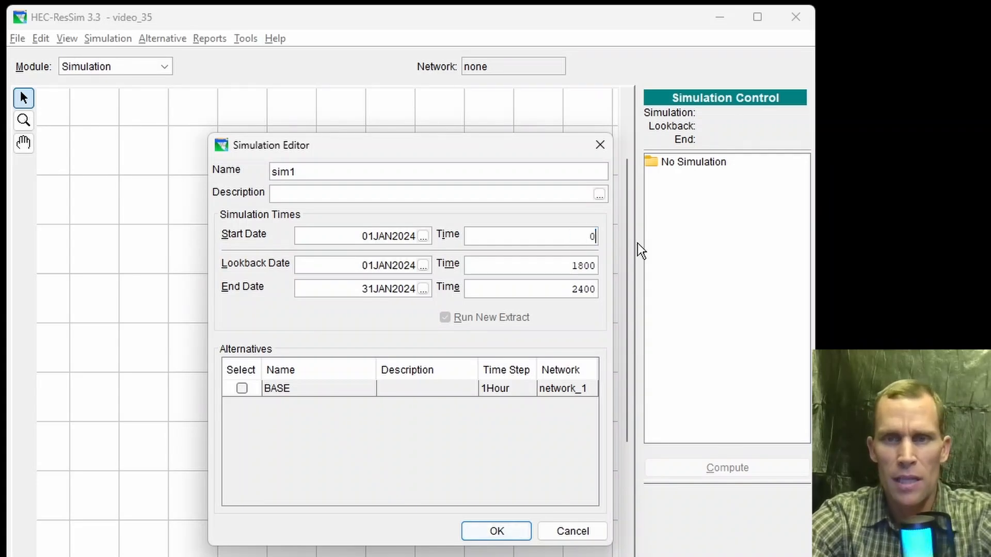
{"action": "key", "text": "Tab"}
{"action": "key", "text": "Tab"}
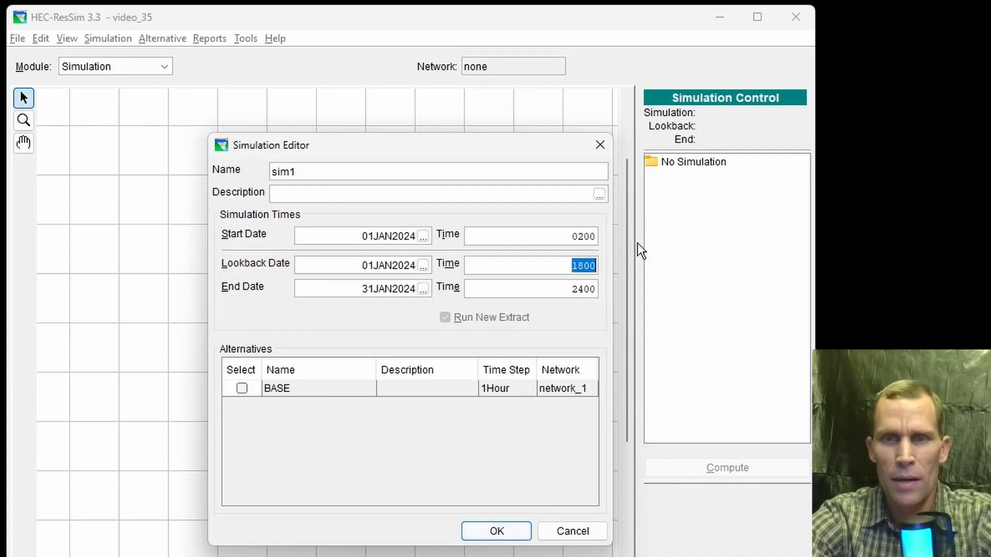
{"action": "type", "text": "0100"}
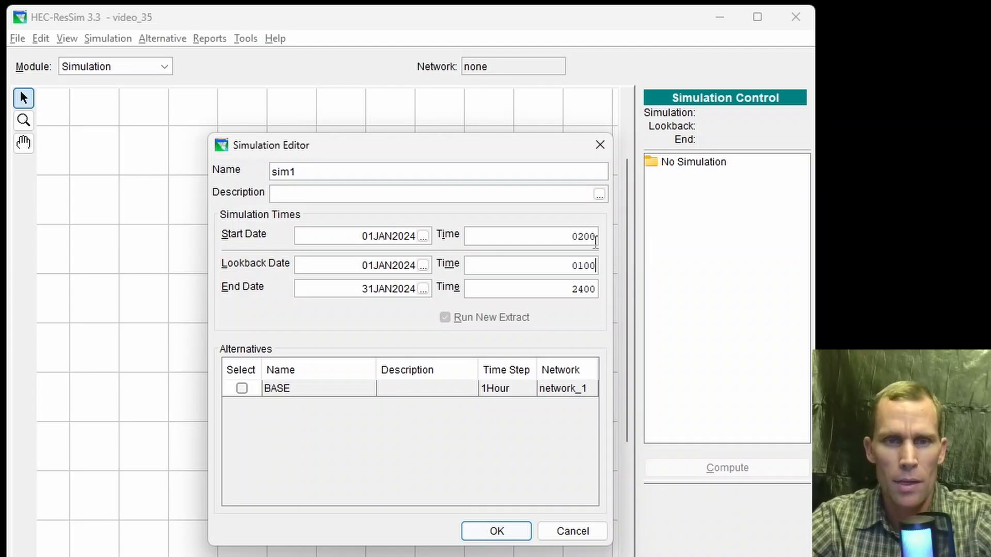
Include the BASE alternative in the simulation and create sim1
{"action": "left_click", "coordinate": [242, 388]}
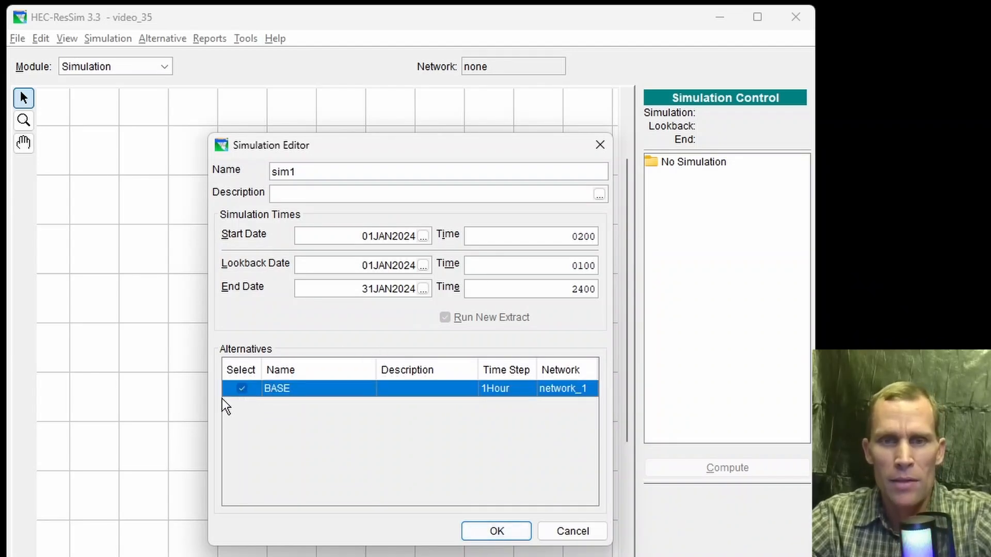
{"action": "left_click", "coordinate": [493, 534]}
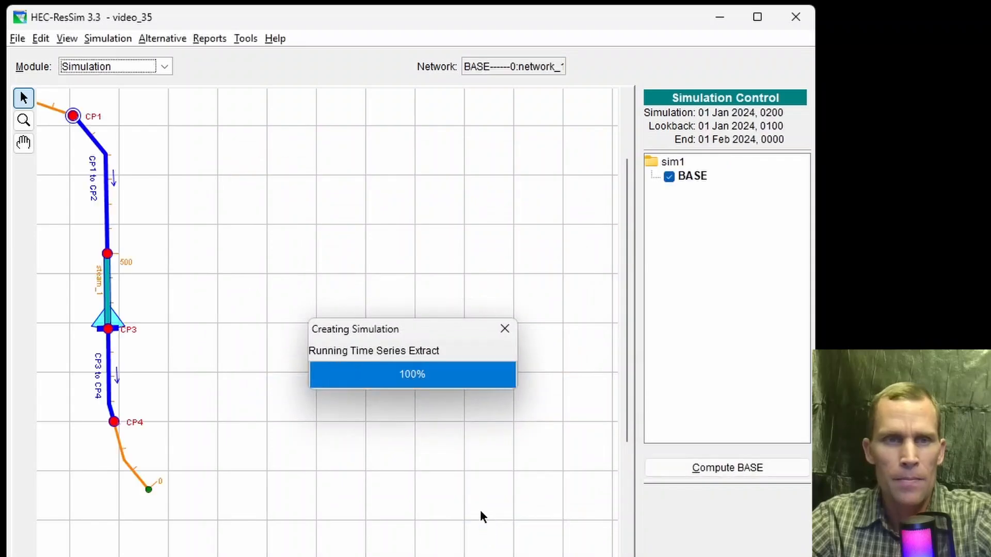
{"action": "left_click", "coordinate": [24, 142]}
{"action": "left_click_drag", "start_coordinate": [206, 159], "coordinate": [301, 170]}
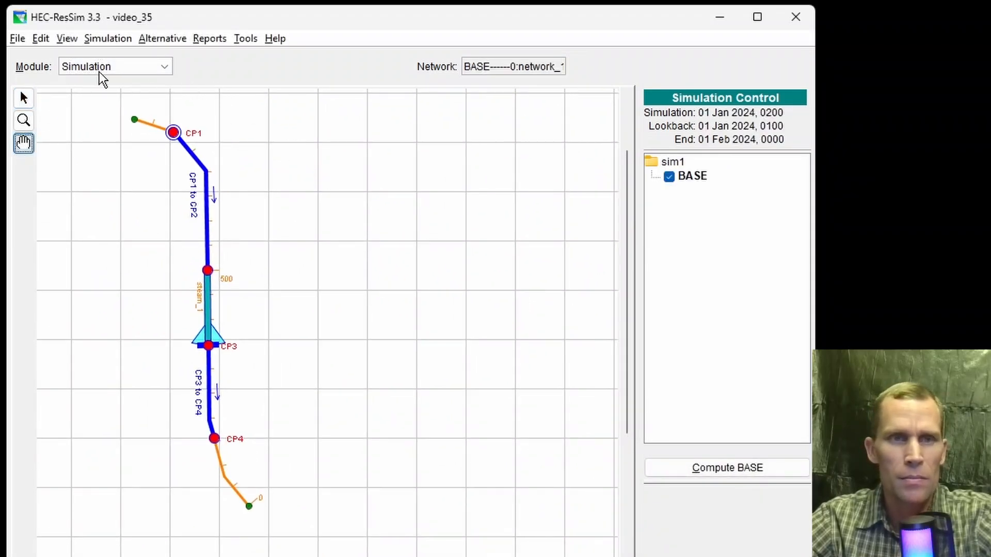
Compute the BASE run and close the compute message window
{"action": "left_click", "coordinate": [23, 98]}
{"action": "left_click", "coordinate": [708, 468]}
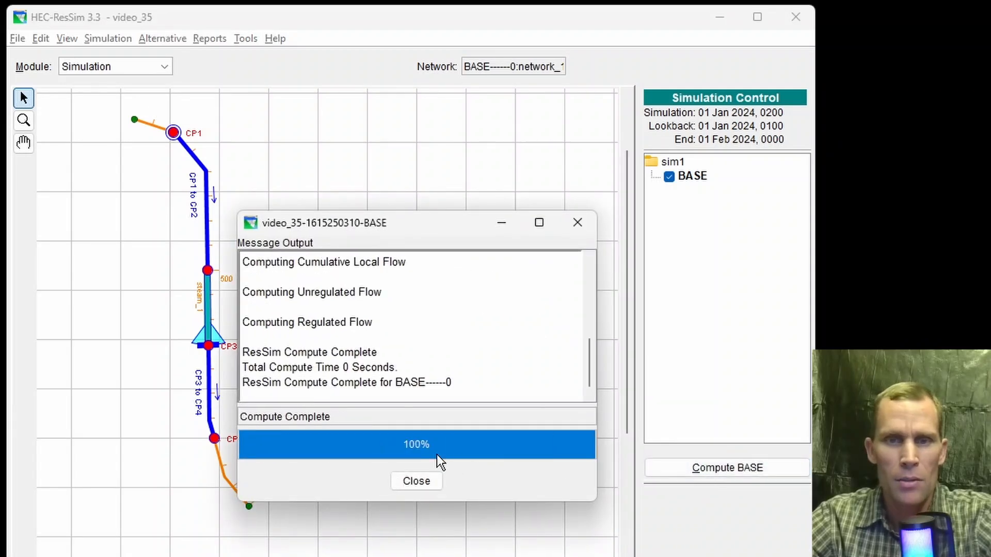
{"action": "left_click", "coordinate": [422, 479]}
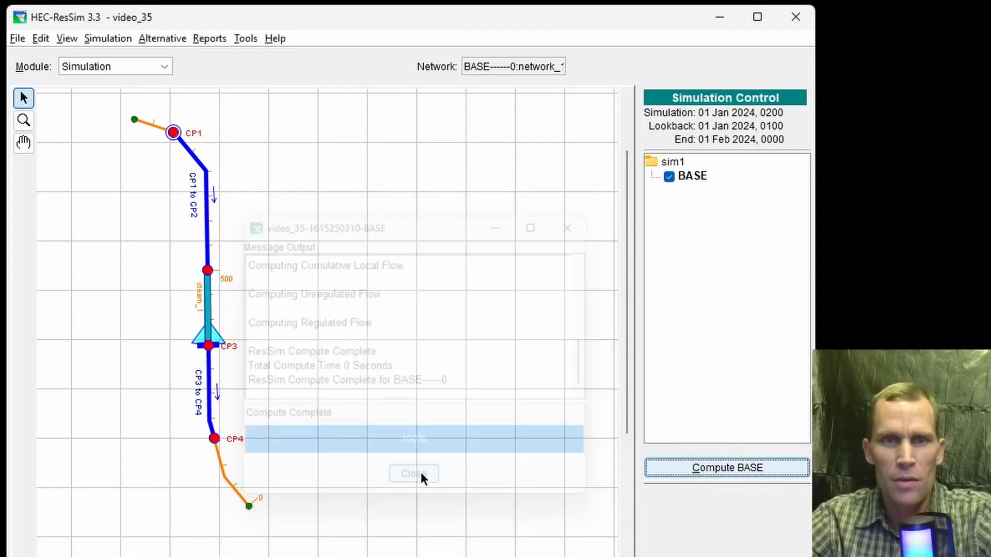
Plot the reservoir's results and examine its outflow and its pool elevation close to the conservation level
{"action": "right_click", "coordinate": [209, 335]}
{"action": "left_click", "coordinate": [250, 385]}
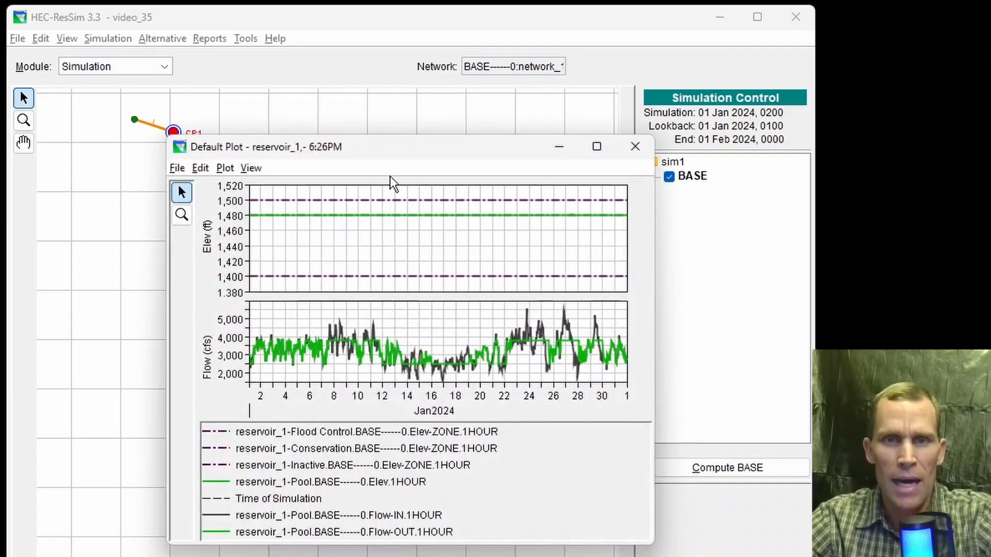
{"action": "left_click_drag", "start_coordinate": [438, 149], "coordinate": [453, 6]}
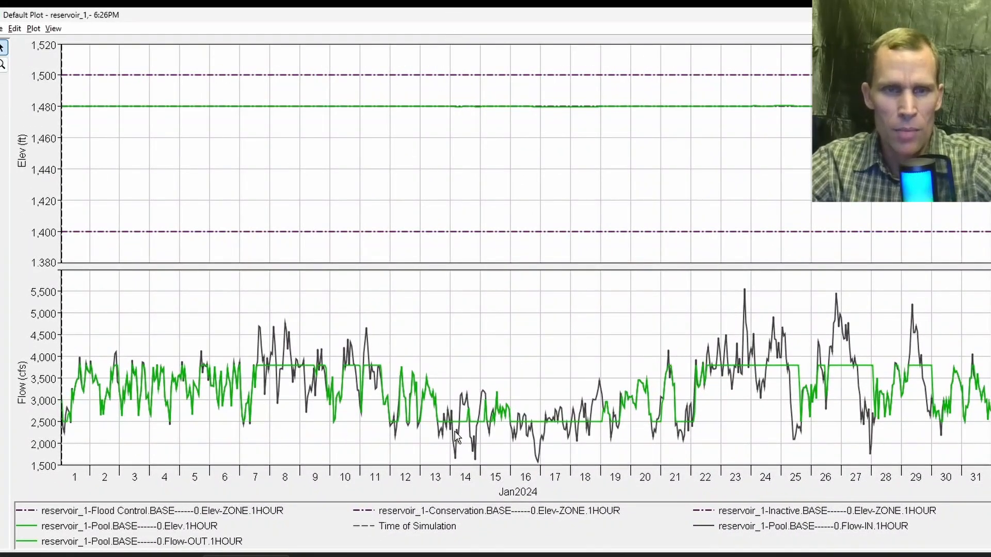
{"action": "left_click", "coordinate": [189, 546]}
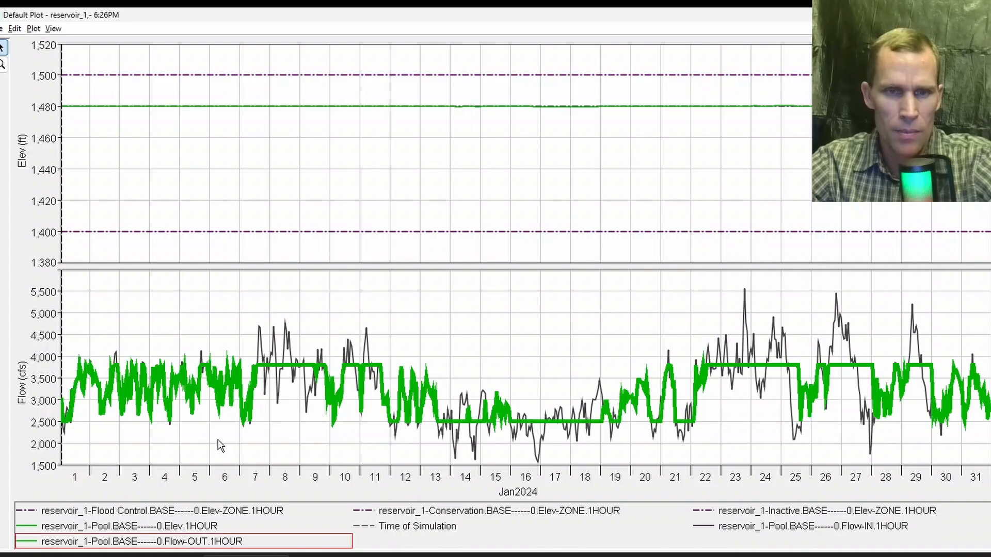
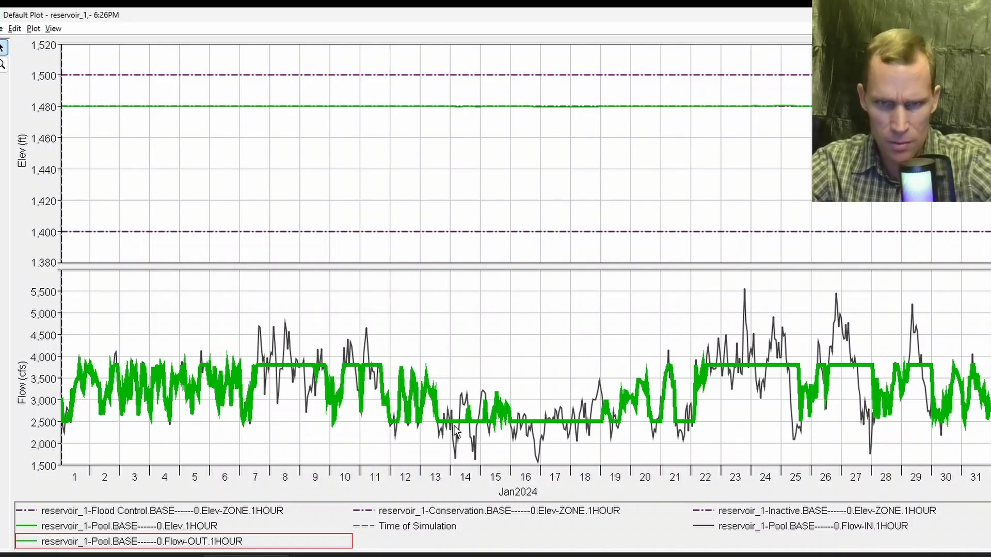
{"action": "left_click", "coordinate": [3, 64]}
{"action": "left_click_drag", "start_coordinate": [66, 100], "coordinate": [980, 112]}
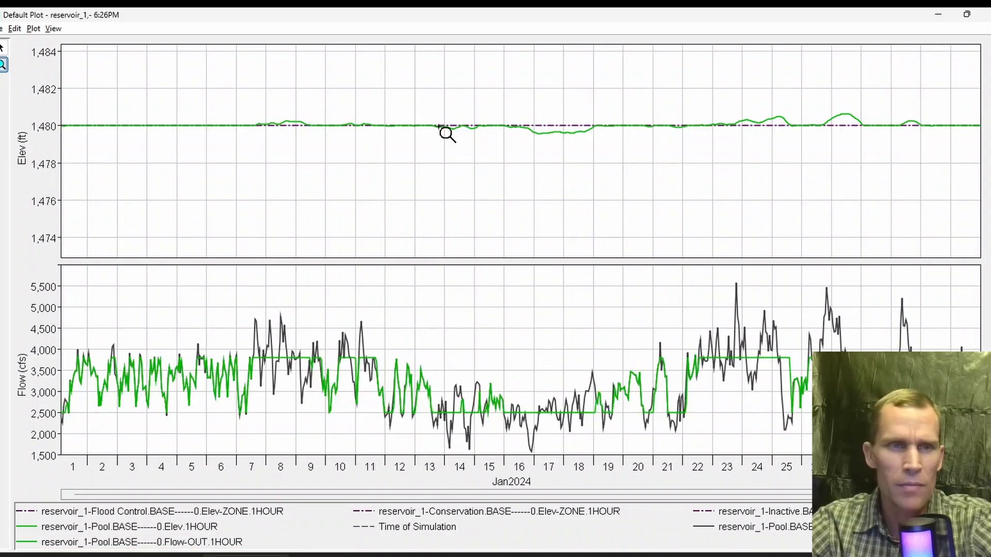
{"action": "left_click_drag", "start_coordinate": [63, 112], "coordinate": [980, 146]}
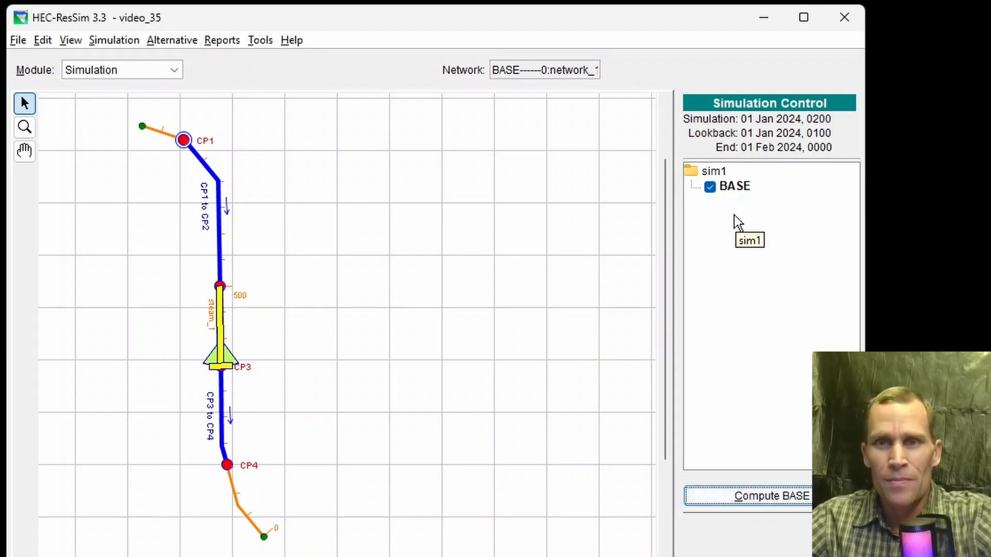
Create a new trial from the BASE run and name it Standard
{"action": "right_click", "coordinate": [730, 188]}
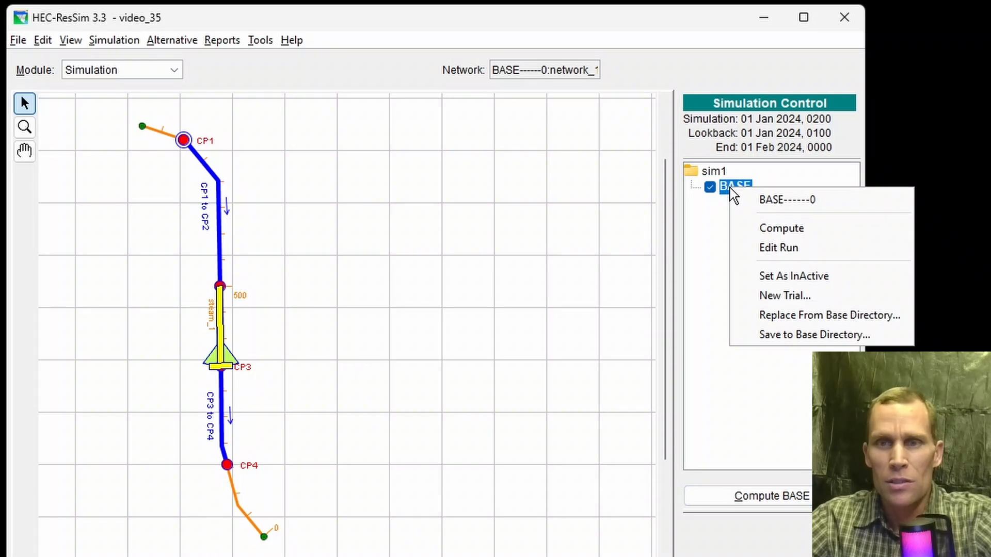
{"action": "left_click", "coordinate": [772, 296]}
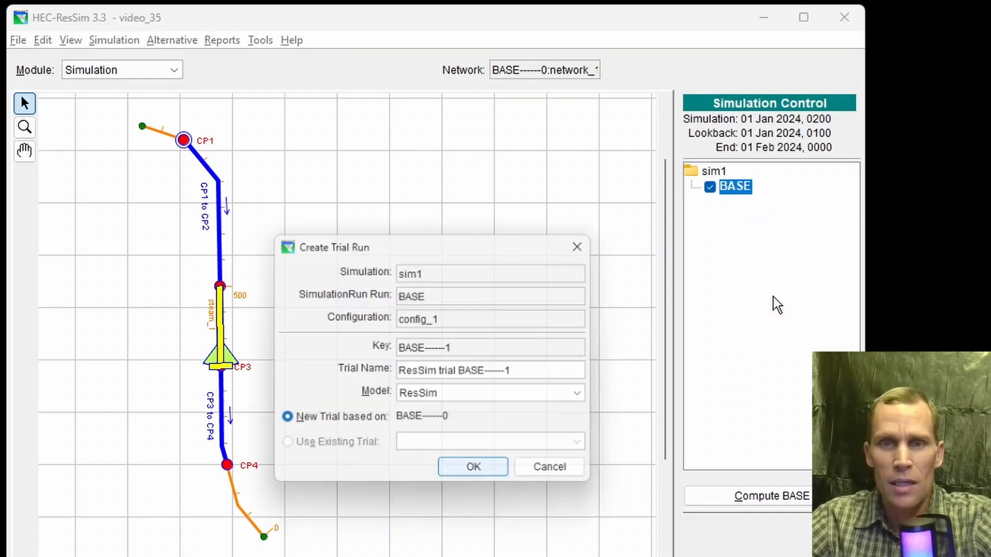
{"action": "left_click_drag", "start_coordinate": [546, 373], "coordinate": [318, 374]}
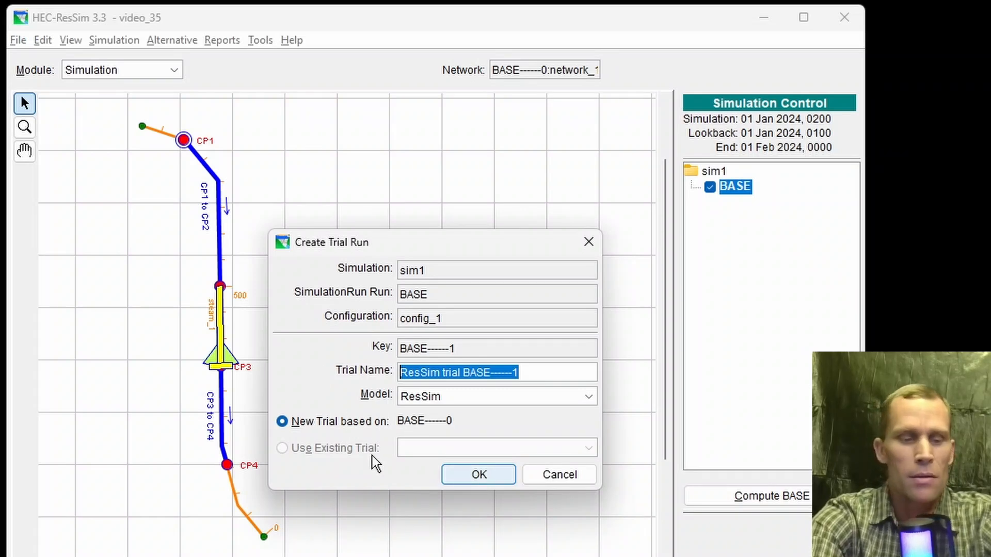
{"action": "type", "text": "Standard"}
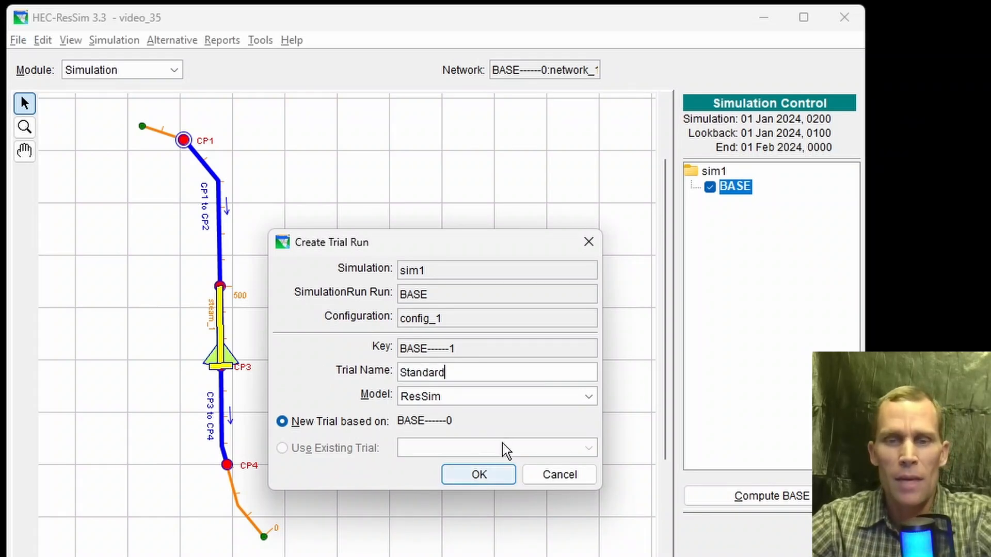
{"action": "left_click", "coordinate": [487, 472]}
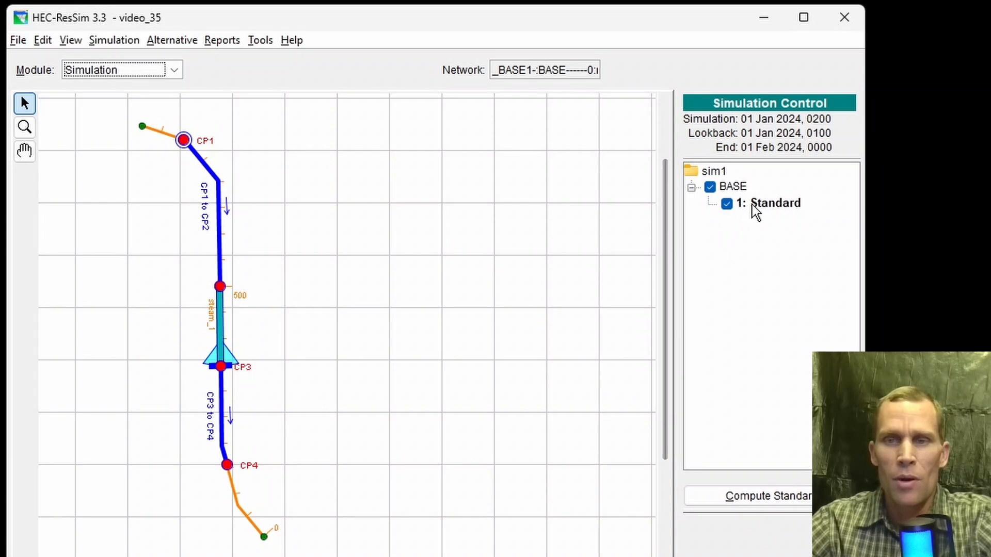
Create a second trial from the BASE run named Ensemble, agreeing to save the parent alternative
{"action": "left_click", "coordinate": [736, 191]}
{"action": "right_click", "coordinate": [736, 191]}
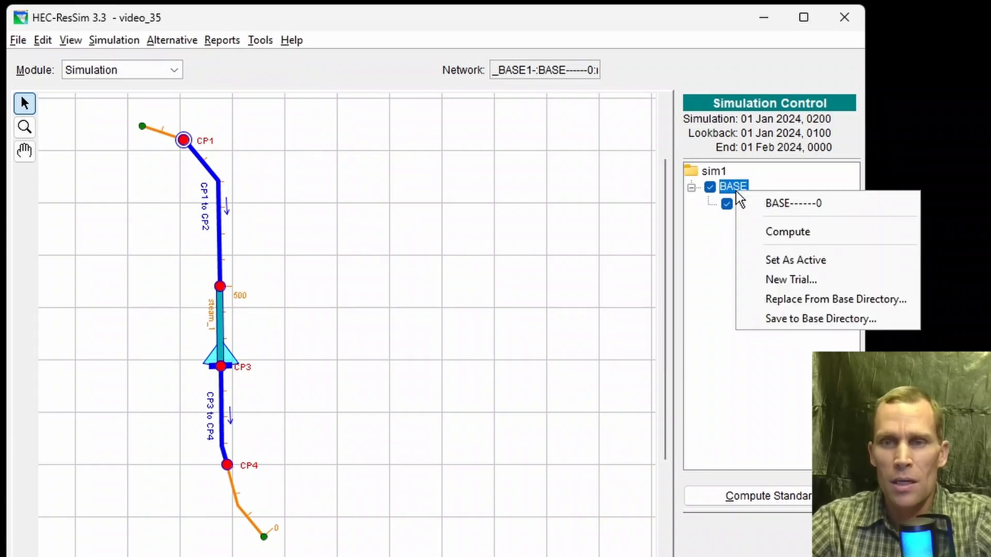
{"action": "left_click", "coordinate": [786, 279]}
{"action": "triple_click", "coordinate": [540, 373]}
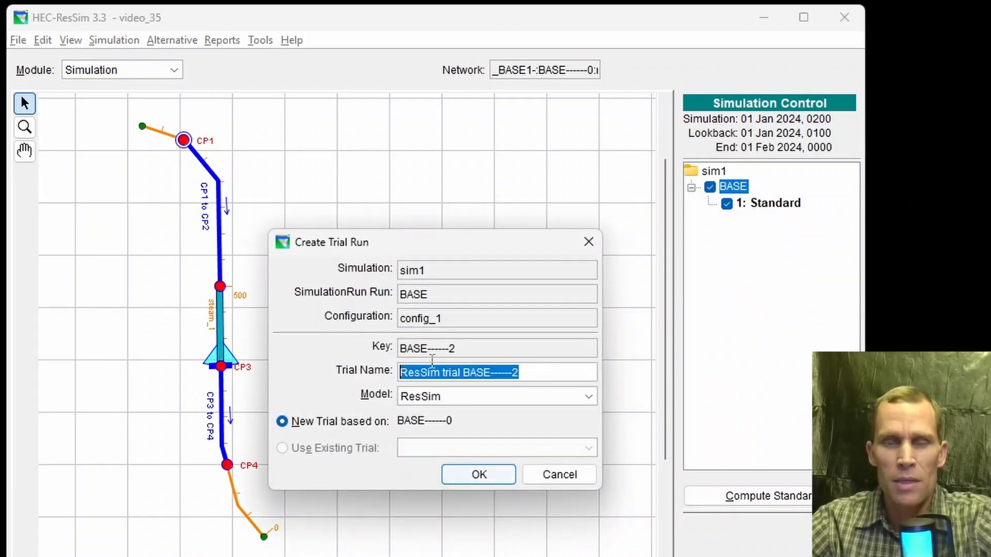
{"action": "type", "text": "Ensemble"}
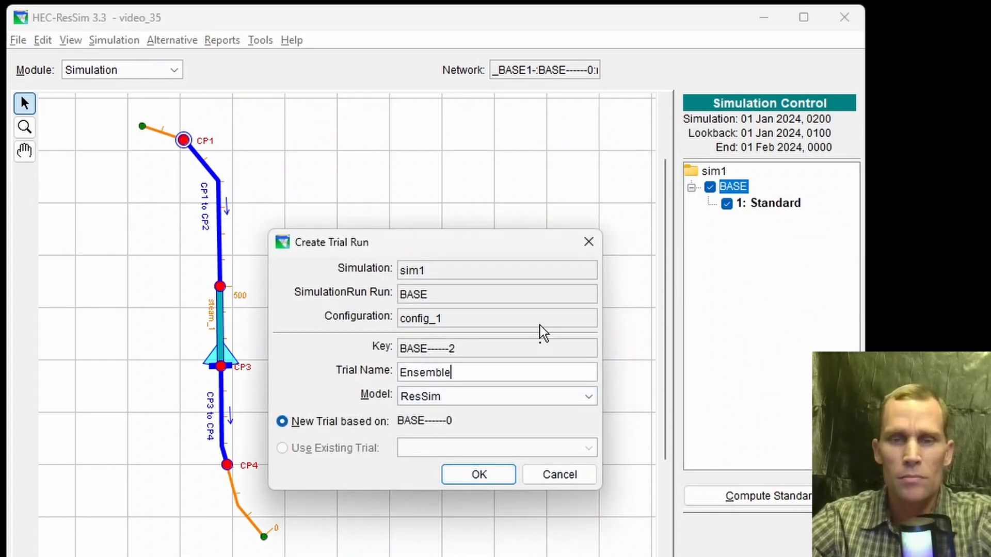
{"action": "left_click", "coordinate": [483, 474]}
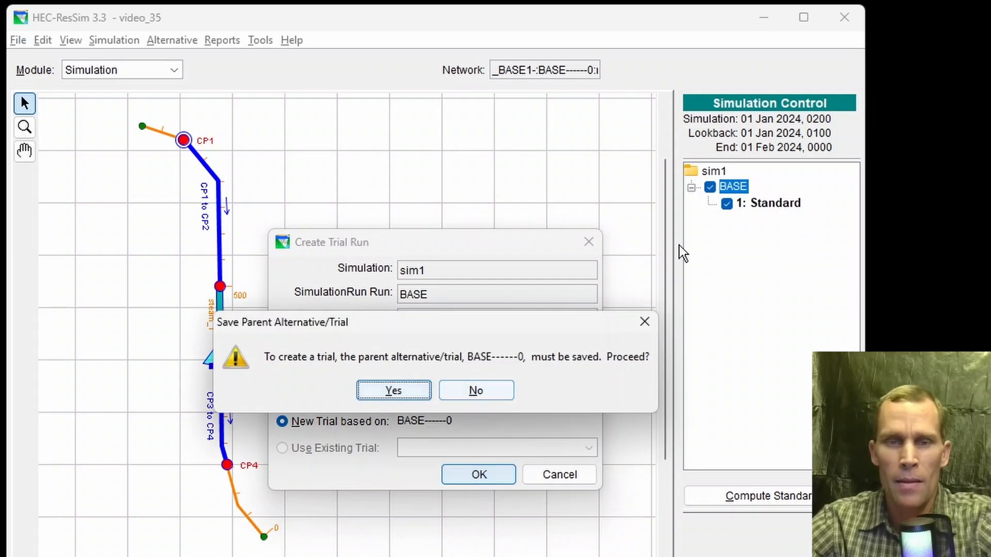
{"action": "left_click", "coordinate": [410, 394]}
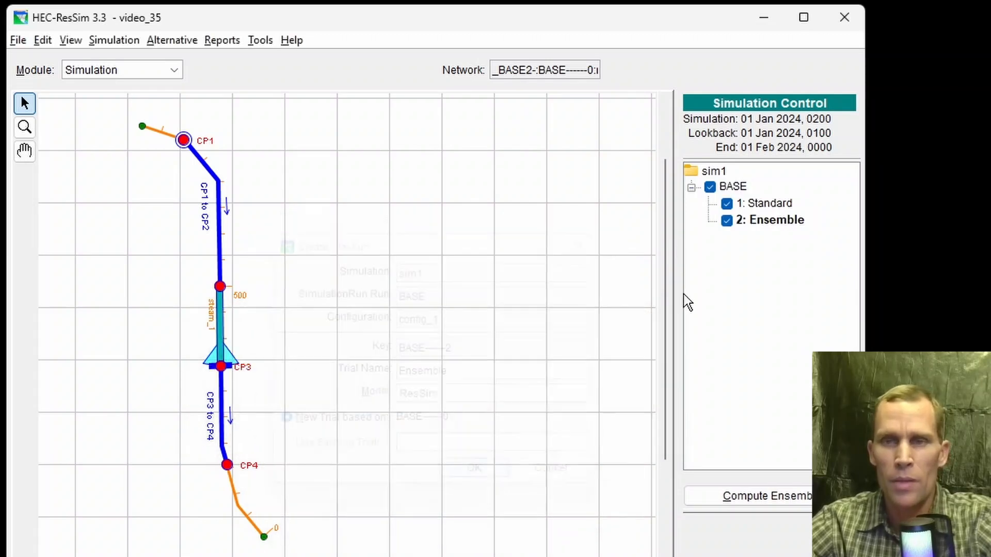
Deselect the BASE and Standard runs and open the Ensemble trial's run for editing
{"action": "left_click", "coordinate": [710, 187]}
{"action": "left_click", "coordinate": [726, 204]}
{"action": "left_click", "coordinate": [762, 223]}
{"action": "right_click", "coordinate": [763, 223]}
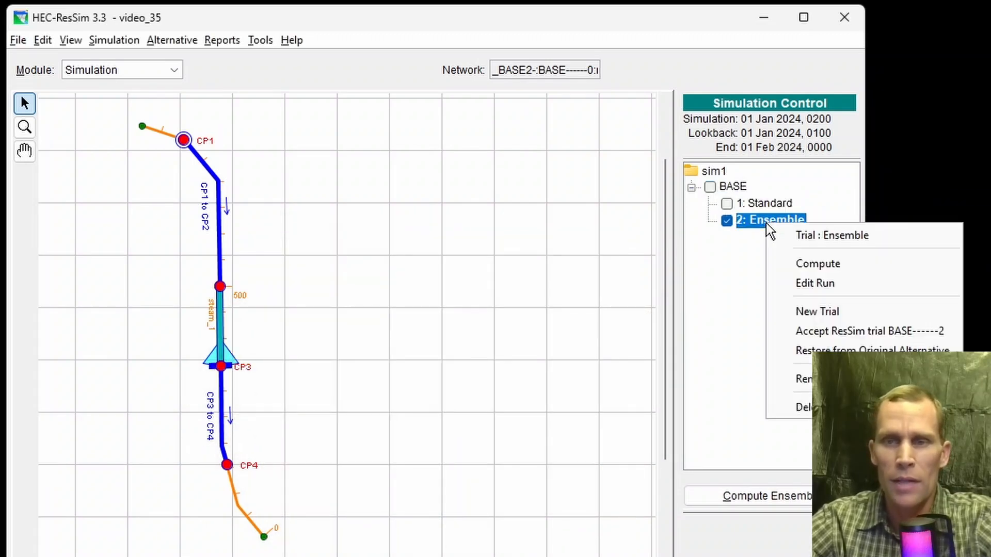
{"action": "left_click", "coordinate": [810, 281]}
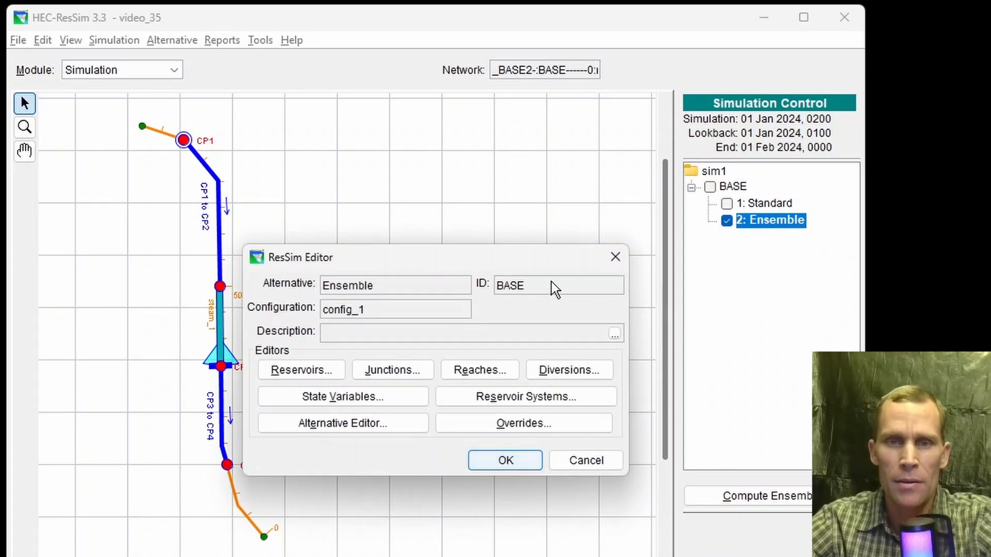
{"action": "left_click_drag", "start_coordinate": [526, 254], "coordinate": [603, 255]}
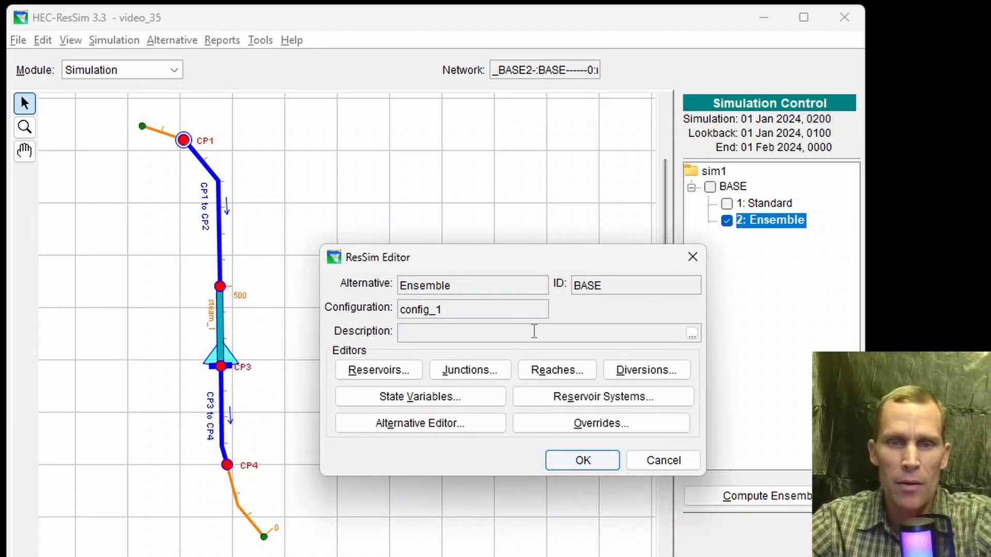
Set the alternative type of the Ensemble trial to Ensemble in its run control settings
{"action": "left_click", "coordinate": [408, 423]}
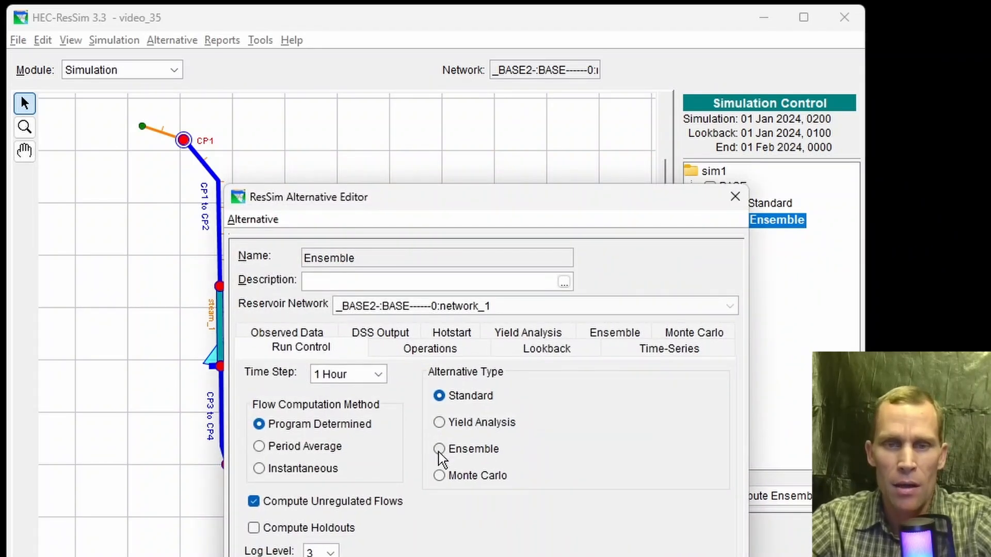
{"action": "left_click", "coordinate": [439, 451]}
{"action": "left_click_drag", "start_coordinate": [521, 207], "coordinate": [579, 54]}
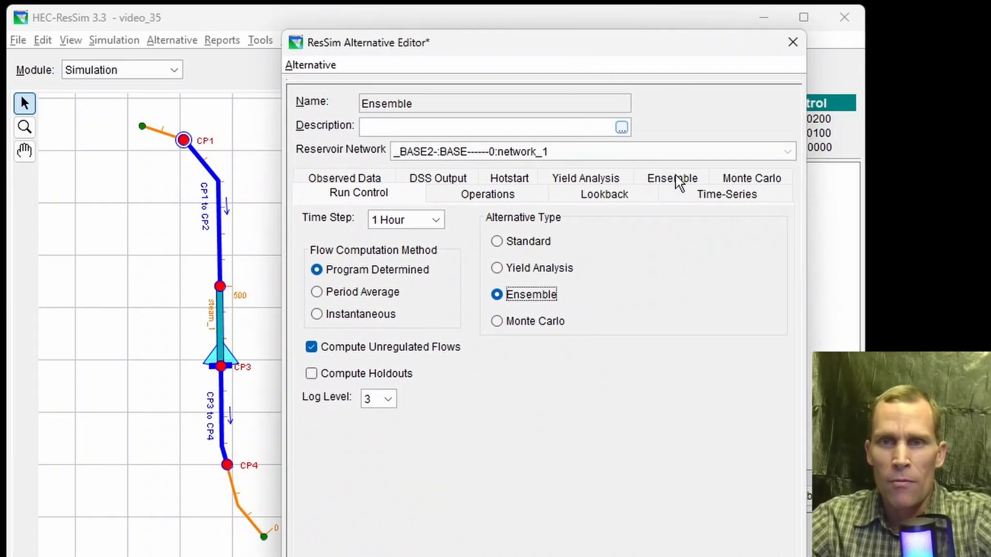
Open the DSS record selection for the Inflow at CP1 time series and show its pathnames as condensed group collections
{"action": "left_click", "coordinate": [707, 194]}
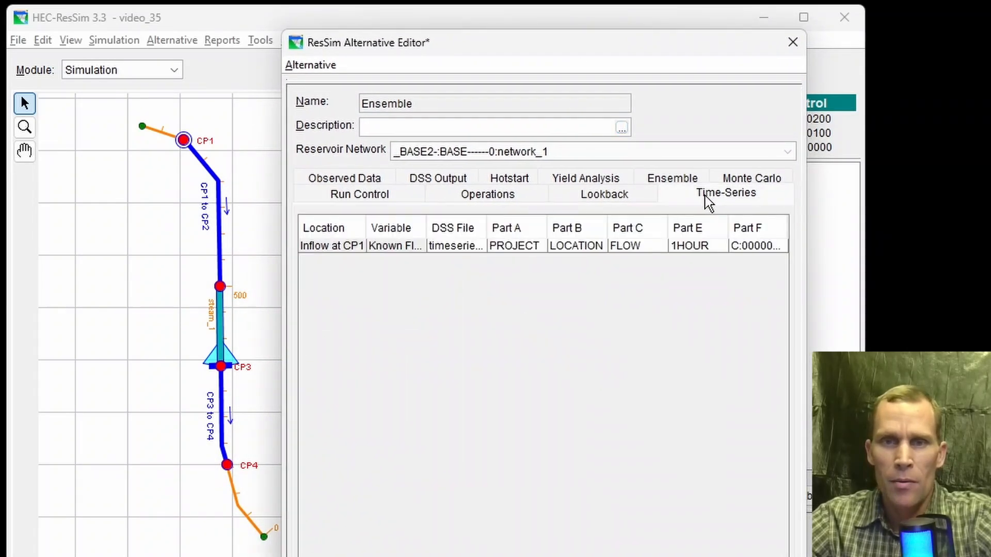
{"action": "left_click", "coordinate": [514, 247]}
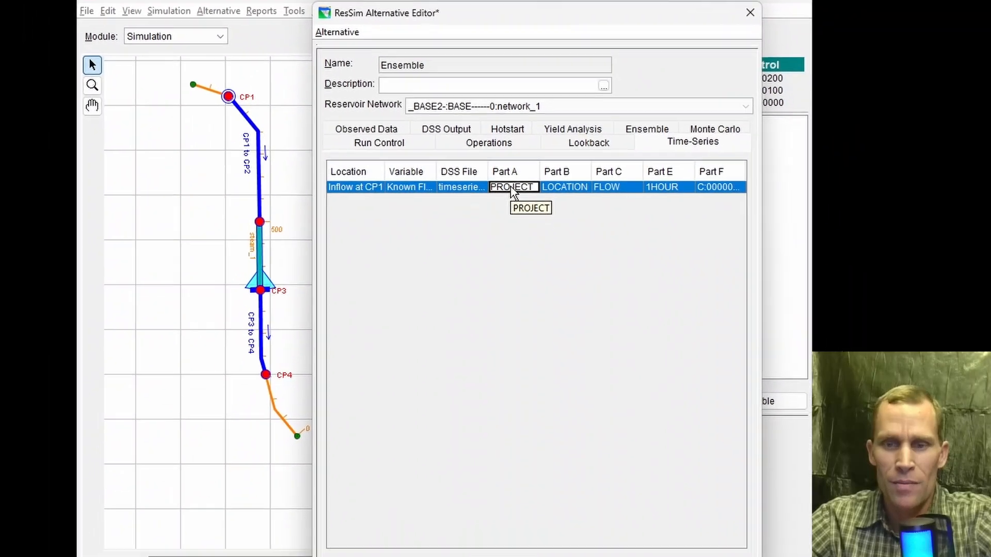
{"action": "left_click", "coordinate": [673, 540]}
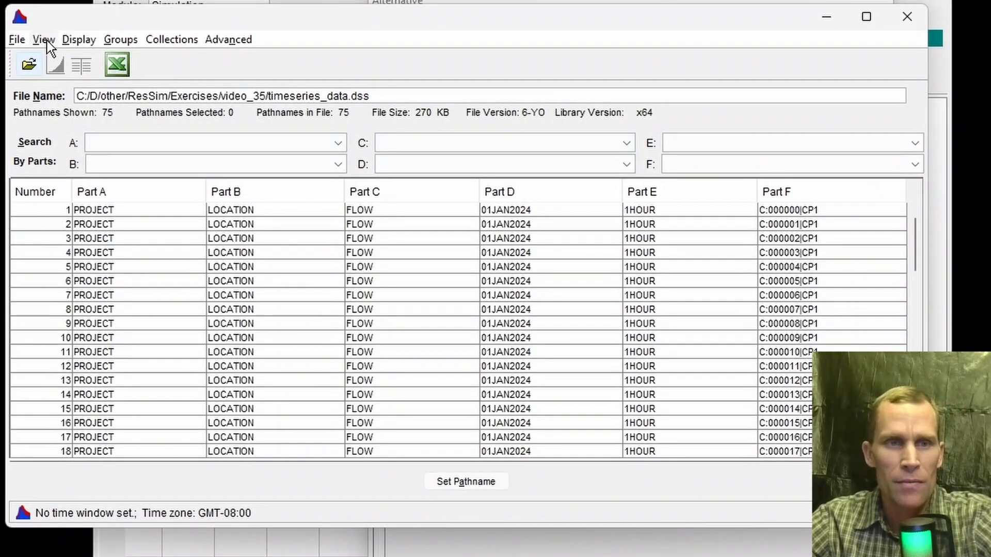
{"action": "left_click", "coordinate": [45, 42]}
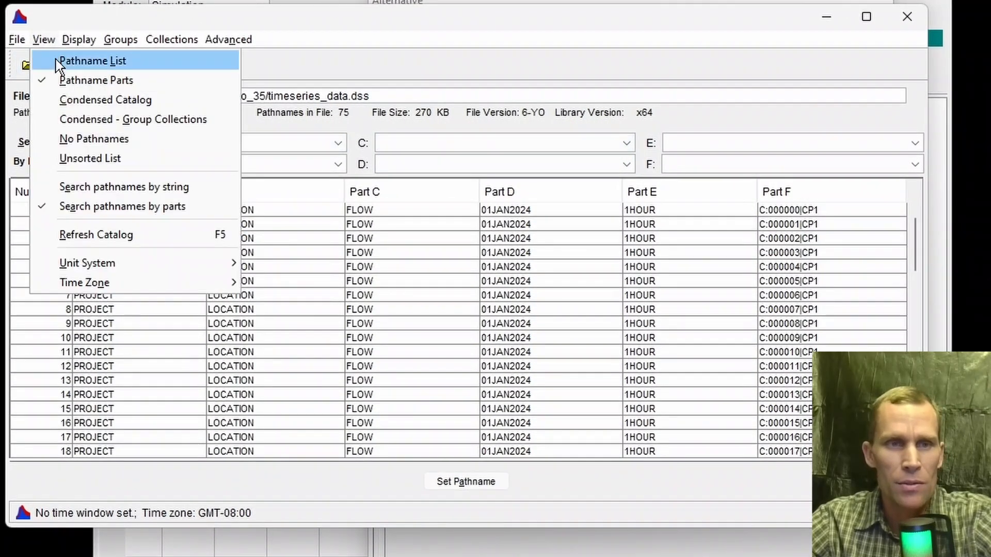
{"action": "left_click", "coordinate": [132, 120]}
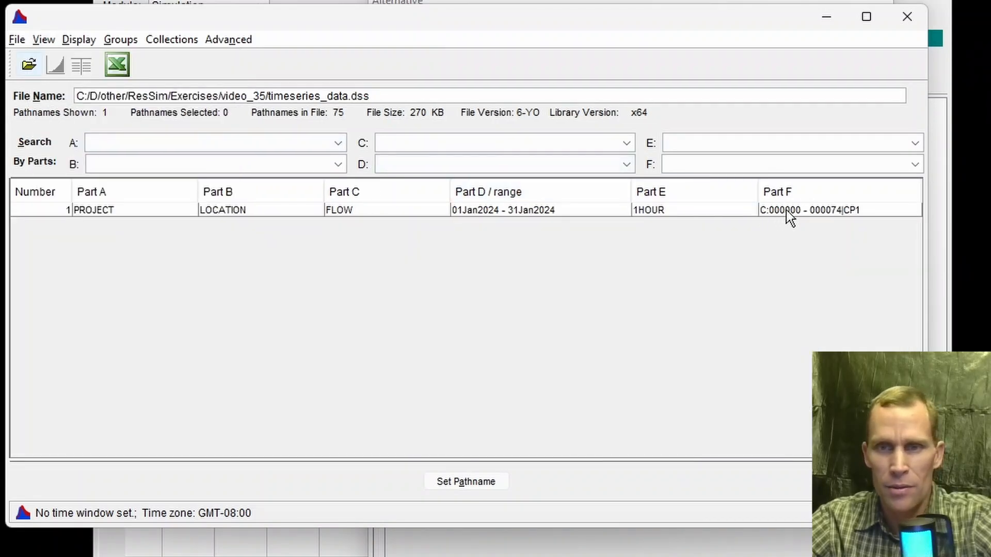
Assign the C:000000 - 000074|CP1 flow collection to Inflow at CP1 and save the Ensemble alternative
{"action": "left_click", "coordinate": [549, 212]}
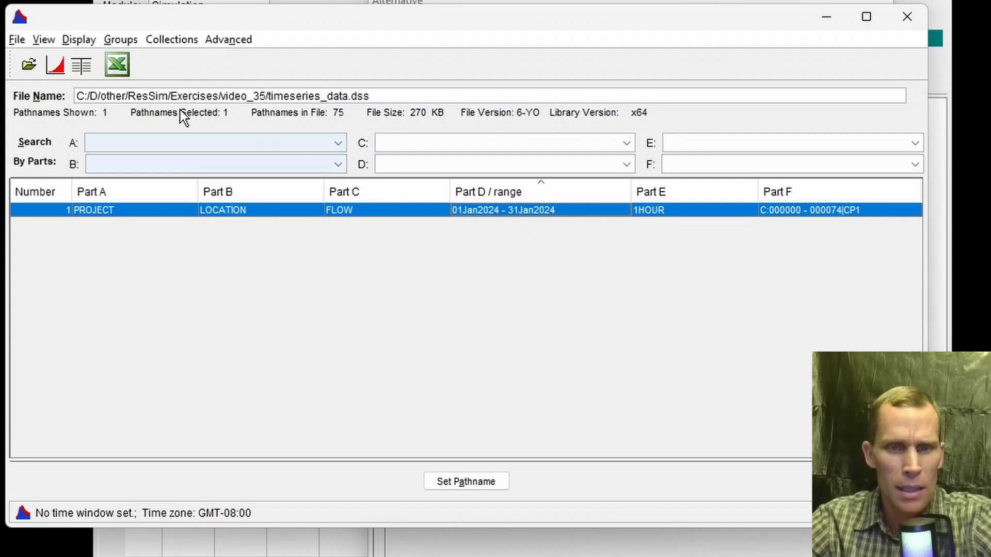
{"action": "left_click", "coordinate": [472, 482]}
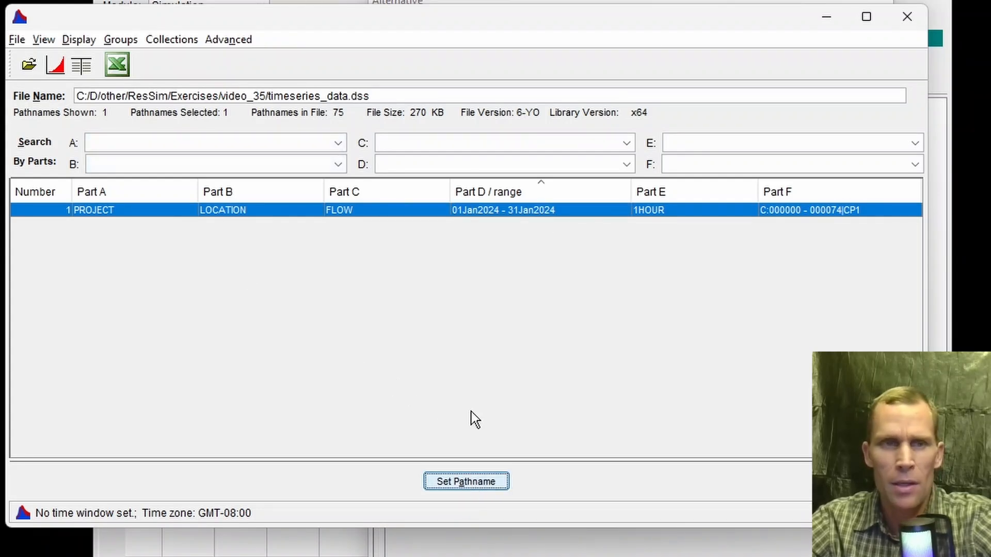
{"action": "left_click", "coordinate": [913, 20]}
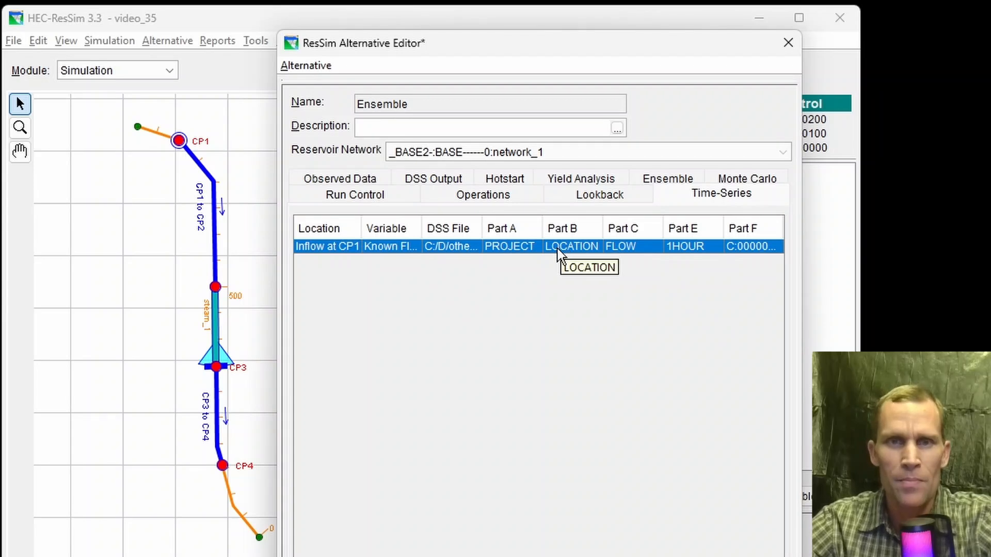
{"action": "left_click", "coordinate": [302, 71]}
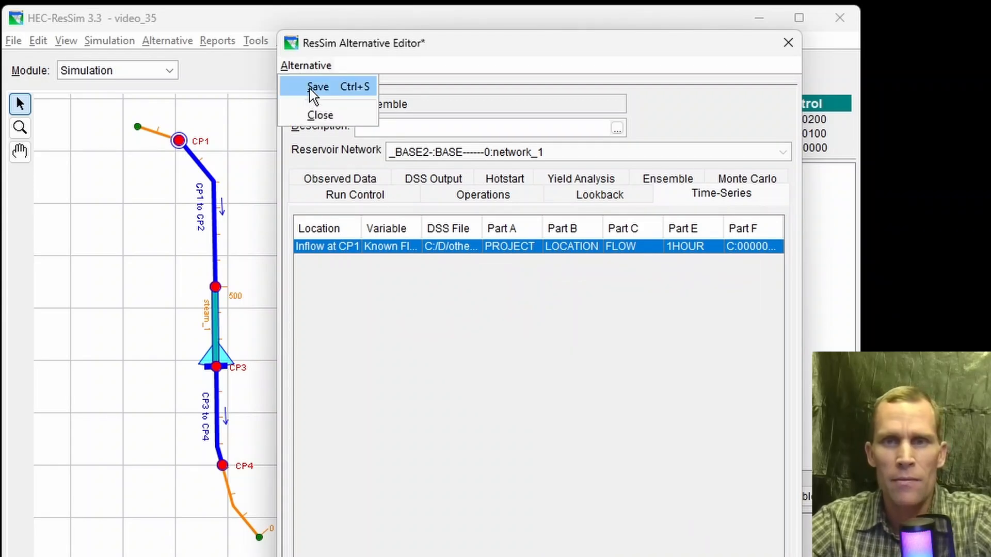
{"action": "left_click", "coordinate": [310, 89]}
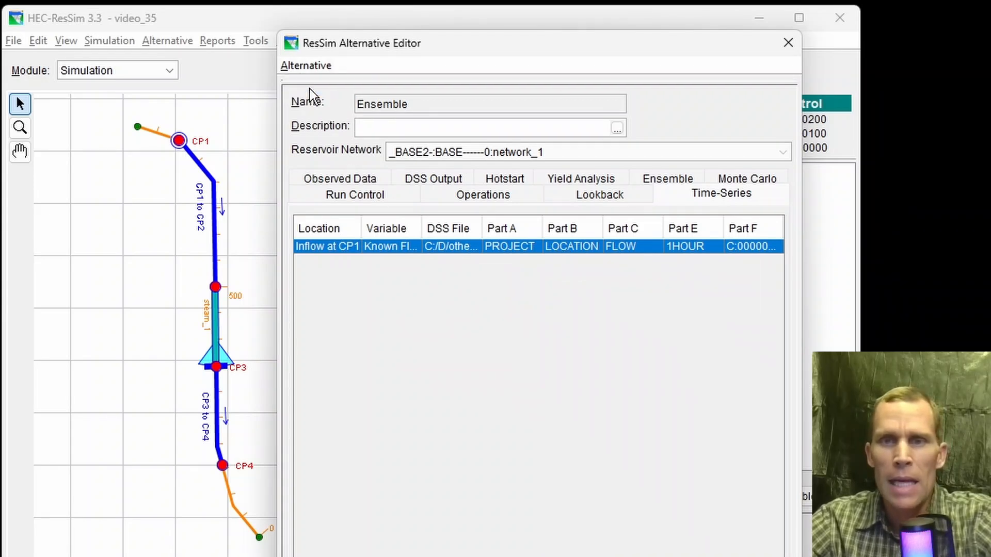
Set the ensemble members to * to use the whole collection, leaving multithreaded compute off
{"action": "left_click", "coordinate": [658, 181]}
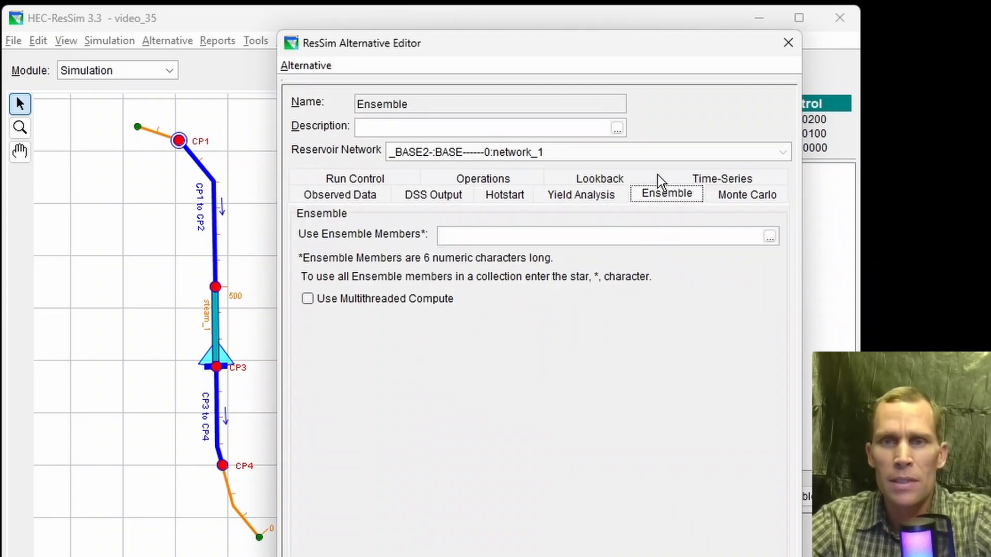
{"action": "left_click", "coordinate": [527, 235]}
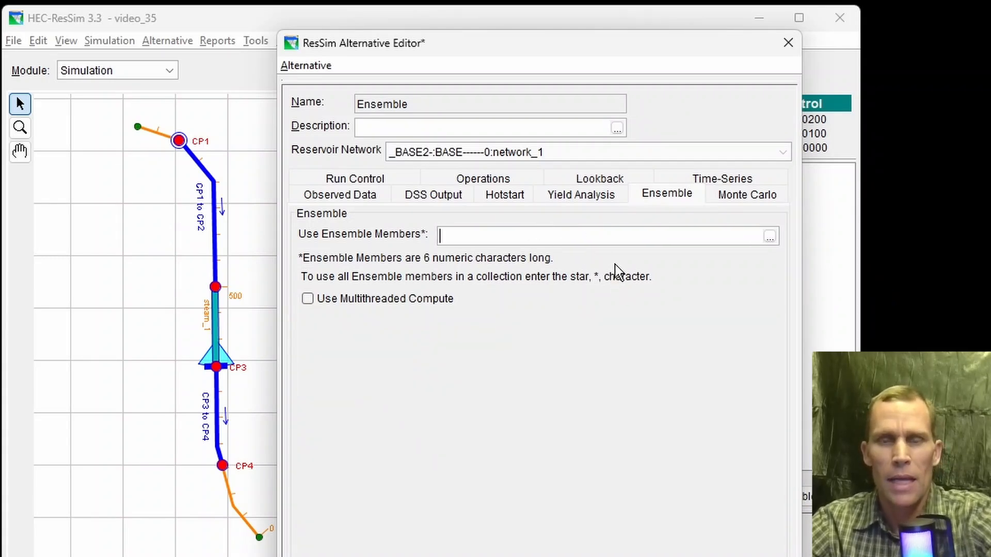
{"action": "type", "text": "*"}
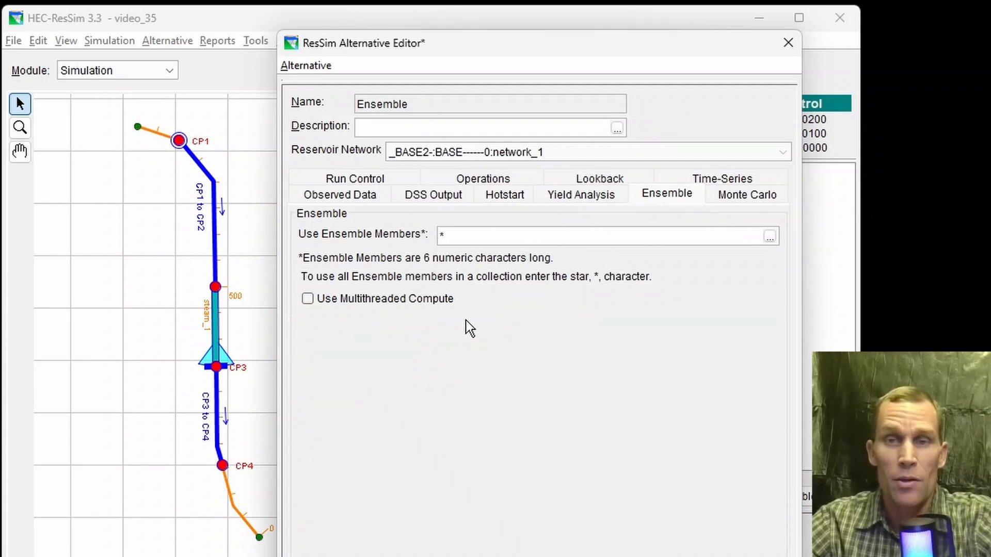
{"action": "left_click", "coordinate": [308, 298]}
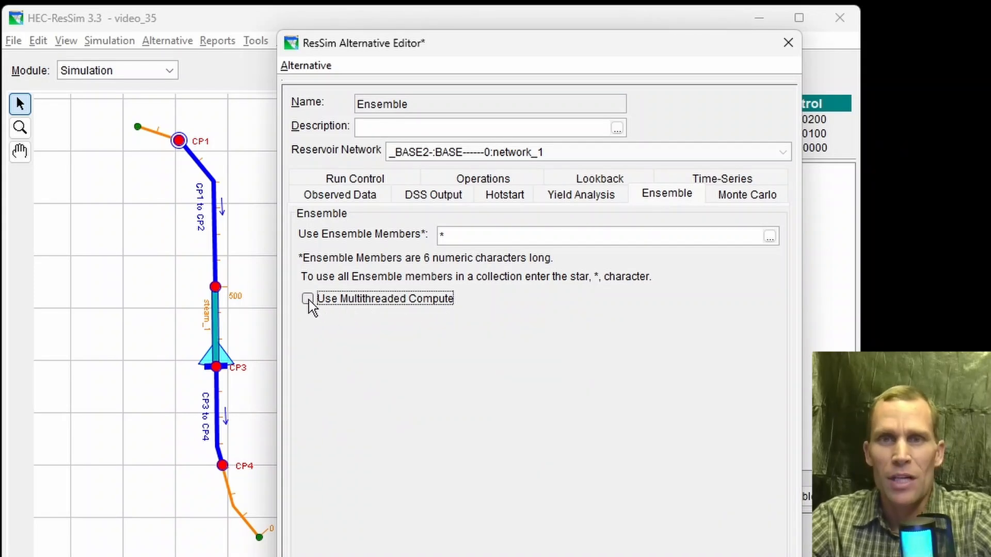
Set the ensemble members to 000001, 000002, 000003, save the Ensemble alternative and close its editors
{"action": "double_click", "coordinate": [470, 236]}
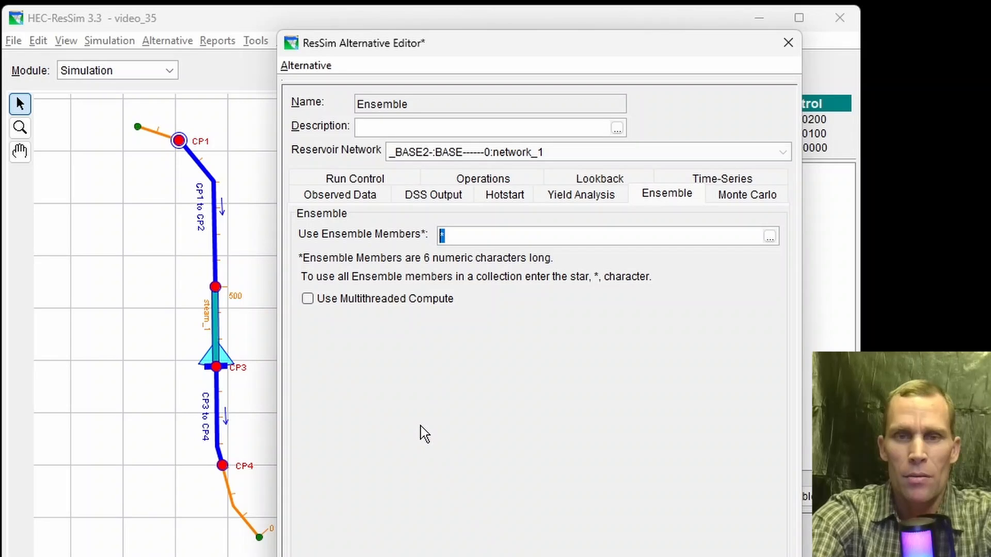
{"action": "type", "text": "000001"}
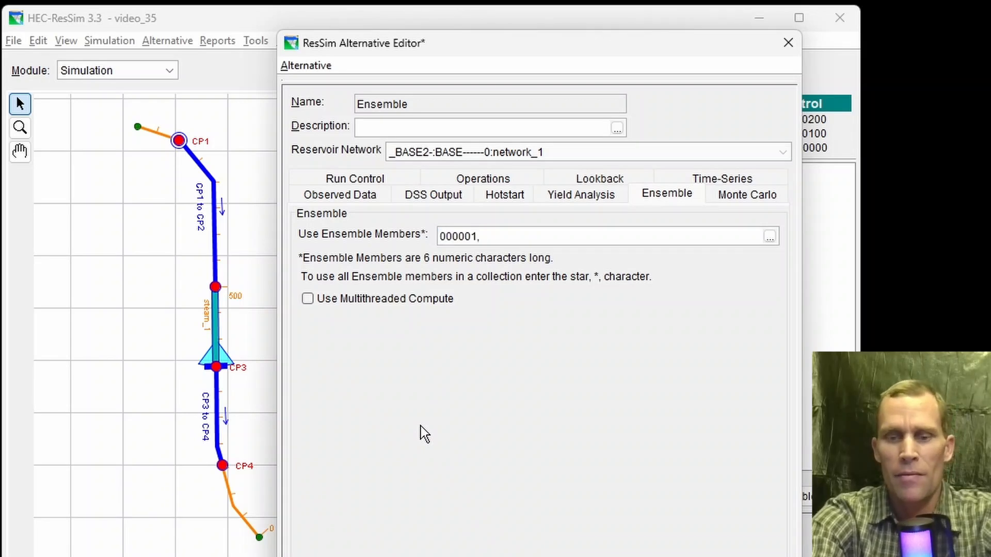
{"action": "type", "text": ", 000"}
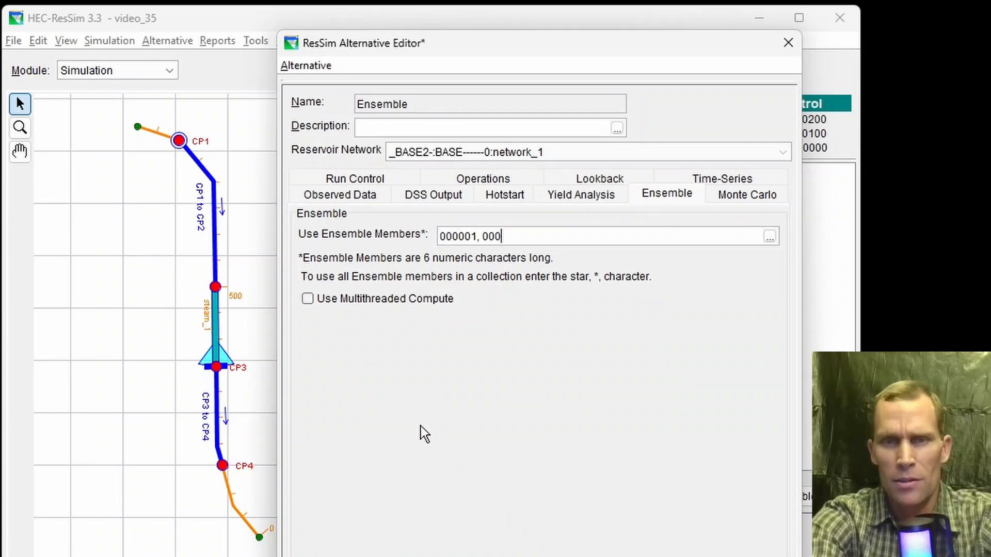
{"action": "type", "text": "002, 000003"}
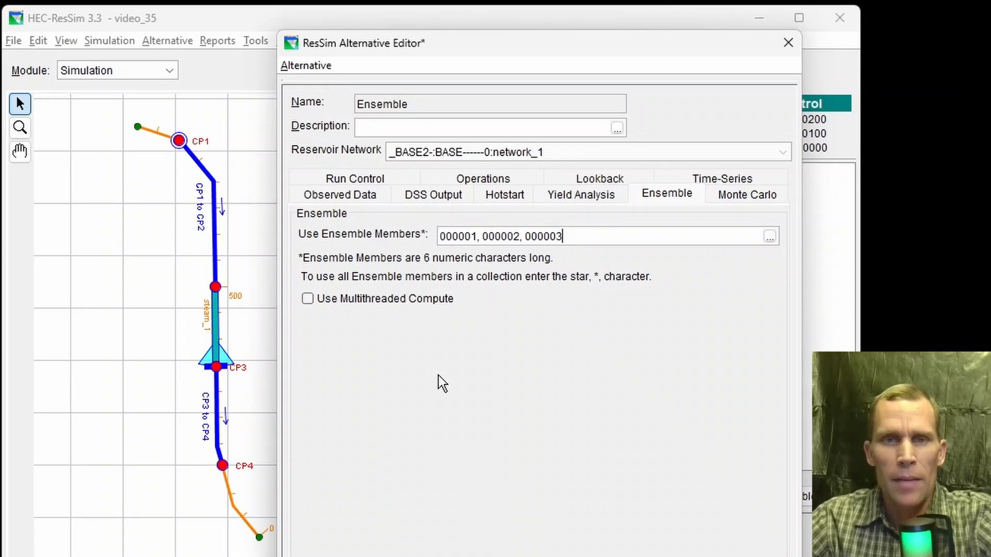
{"action": "left_click", "coordinate": [320, 67]}
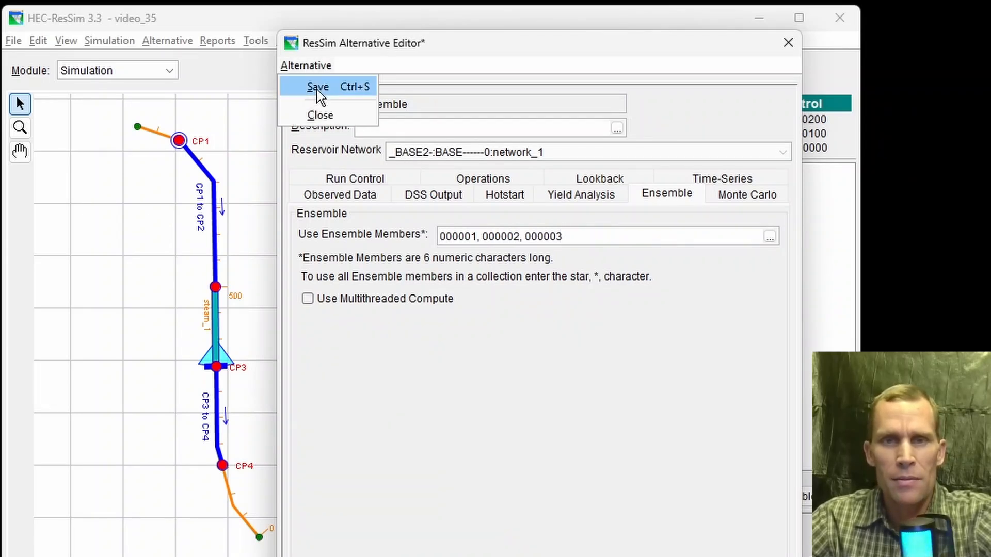
{"action": "left_click", "coordinate": [317, 87]}
{"action": "left_click", "coordinate": [789, 43]}
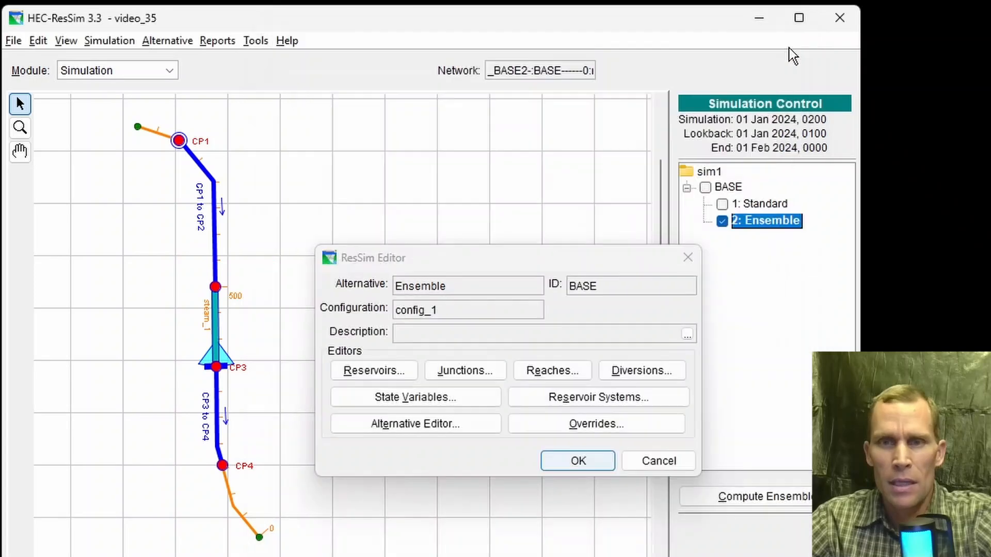
{"action": "left_click", "coordinate": [562, 459]}
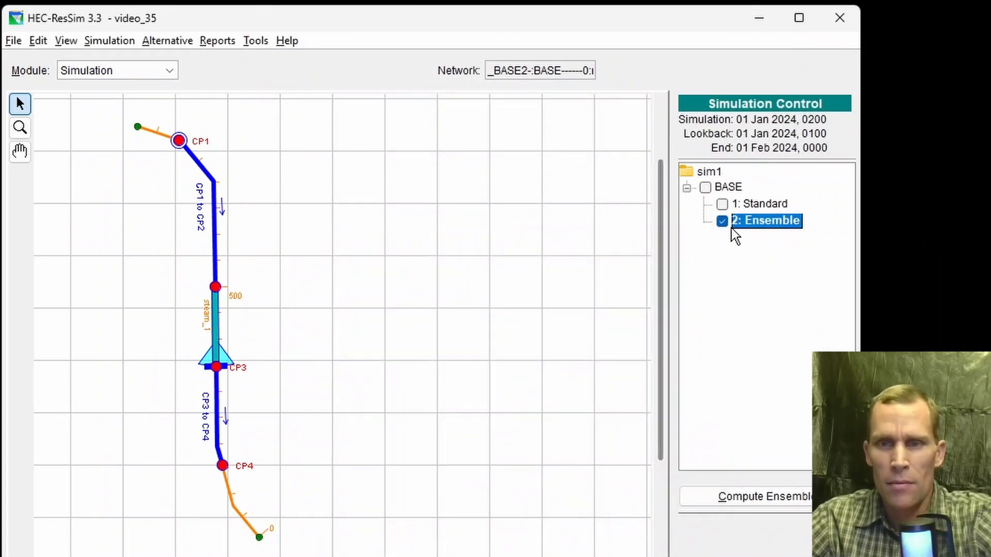
Compute the Ensemble trial and review the message output for each ensemble member
{"action": "left_click", "coordinate": [757, 497]}
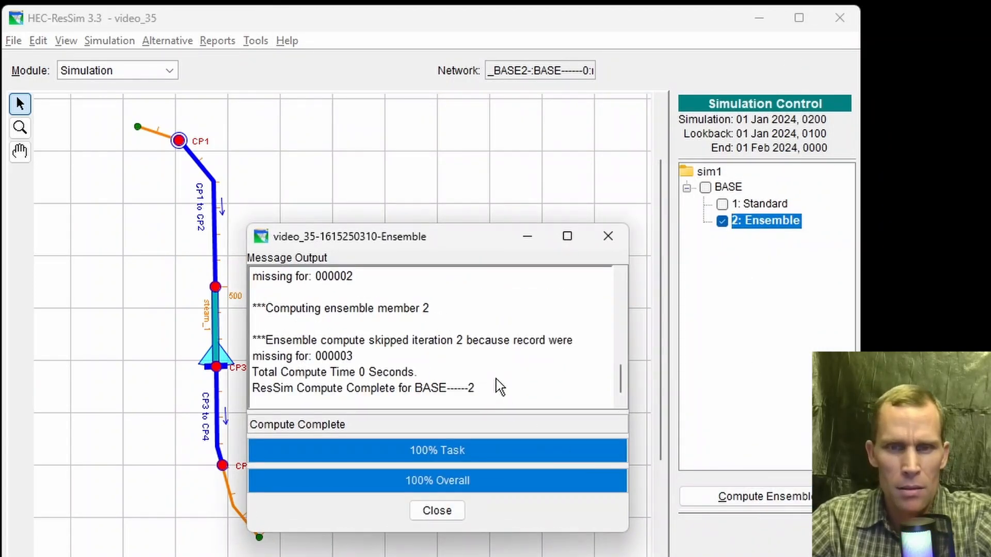
{"action": "left_click_drag", "start_coordinate": [629, 532], "coordinate": [854, 556]}
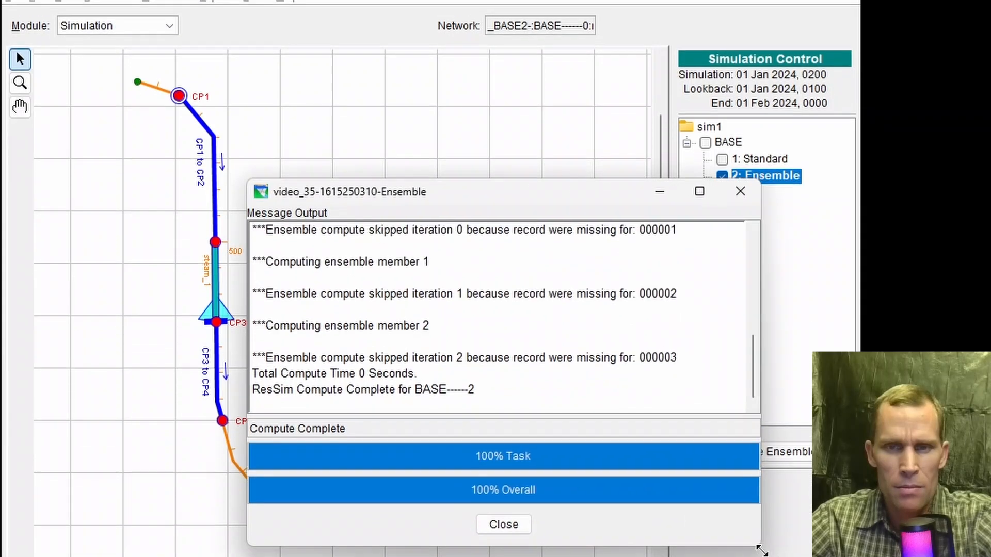
{"action": "left_click_drag", "start_coordinate": [285, 392], "coordinate": [468, 403]}
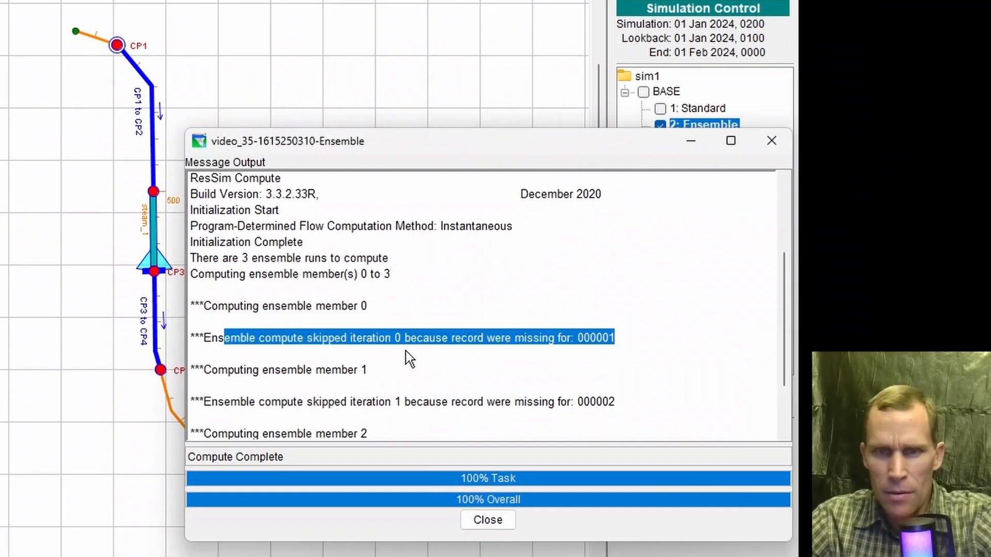
{"action": "left_click_drag", "start_coordinate": [509, 351], "coordinate": [572, 345]}
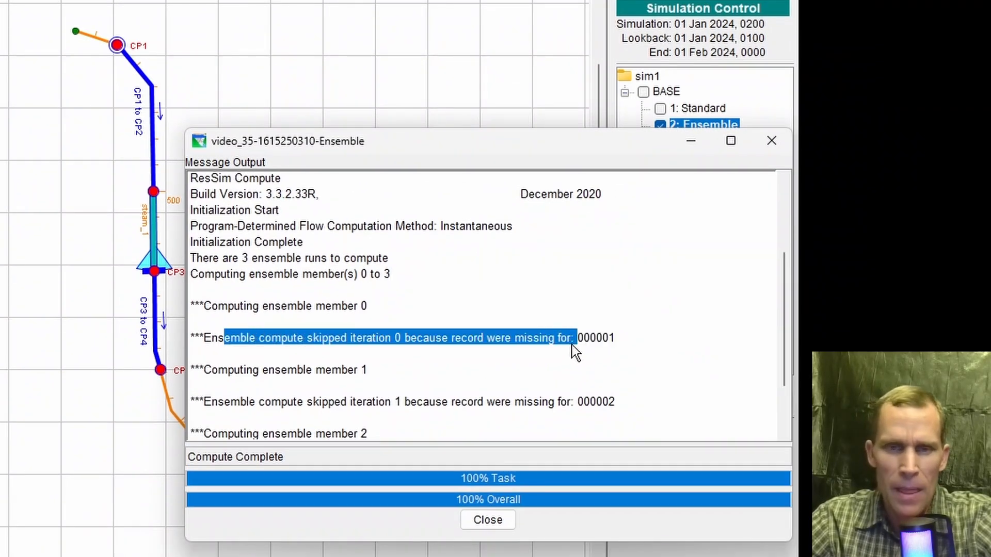
{"action": "left_click", "coordinate": [483, 327]}
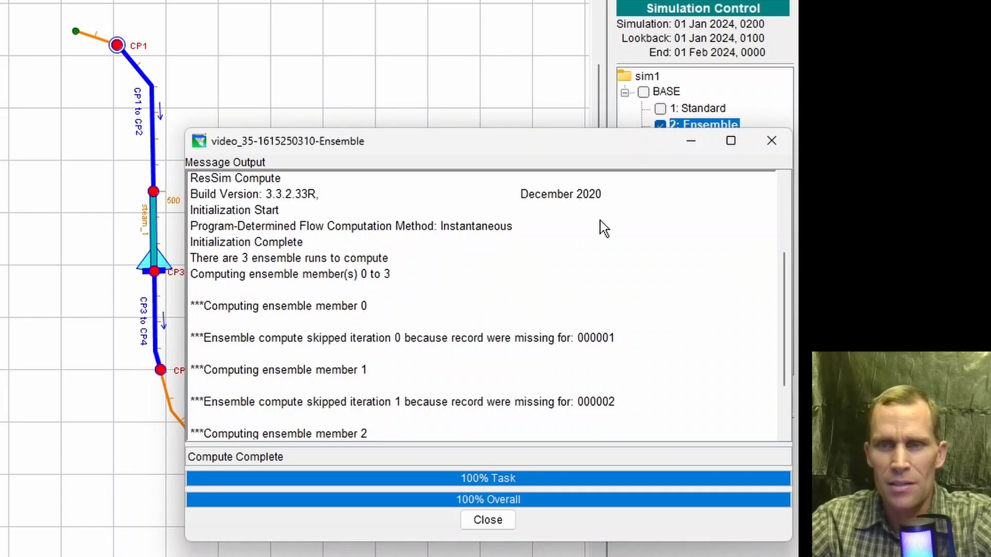
{"action": "left_click", "coordinate": [768, 144]}
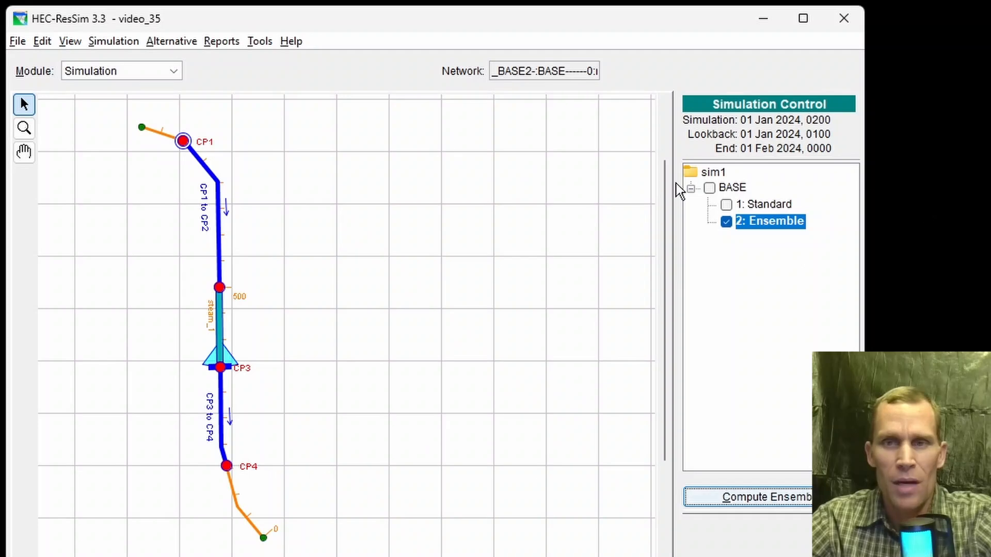
Switch to HEC-DSSVue and copy all timeseries_data.dss records into simulation.dss in the rss/sim1 folder, overwriting the existing records
{"action": "left_click", "coordinate": [734, 189]}
{"action": "left_click", "coordinate": [712, 175]}
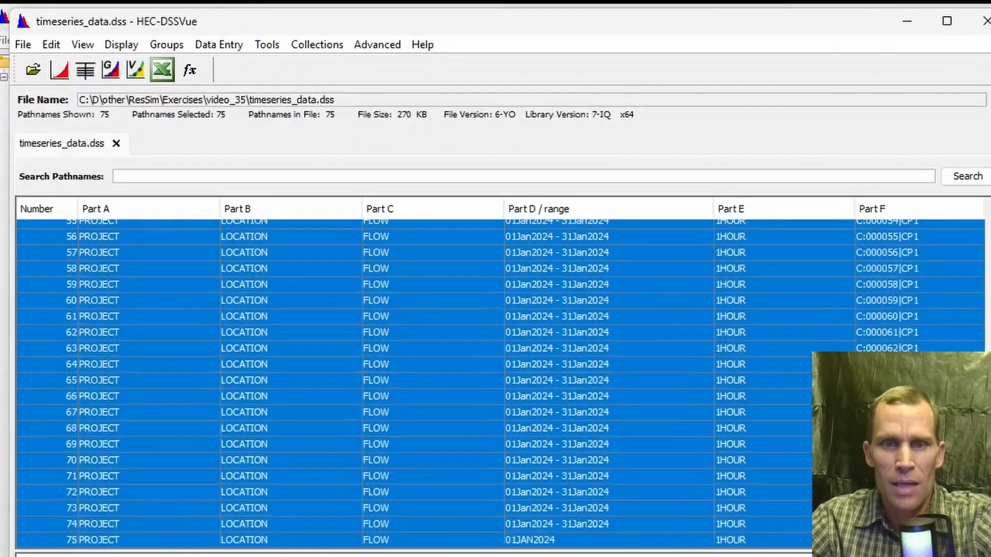
{"action": "left_click", "coordinate": [490, 332]}
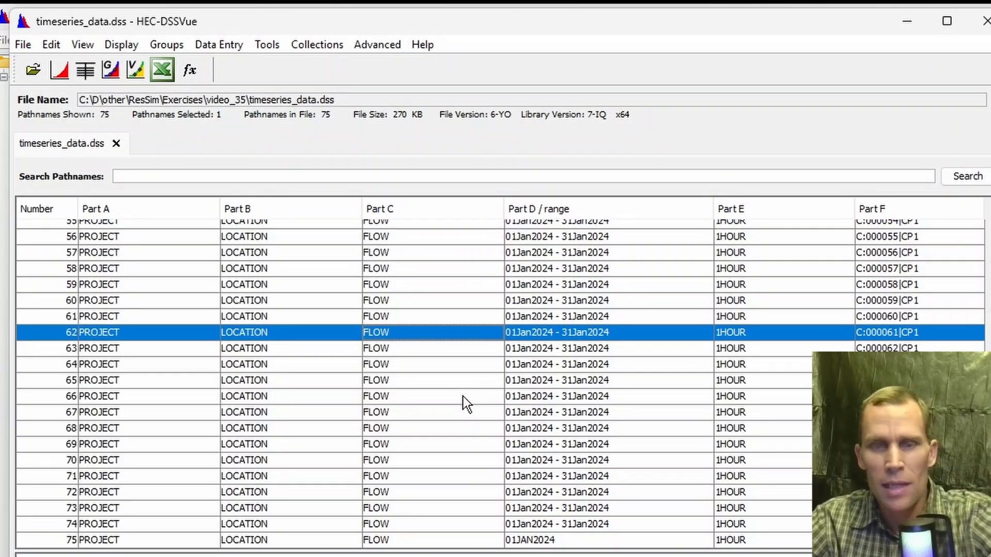
{"action": "key", "text": "ctrl+a"}
{"action": "left_click", "coordinate": [55, 51]}
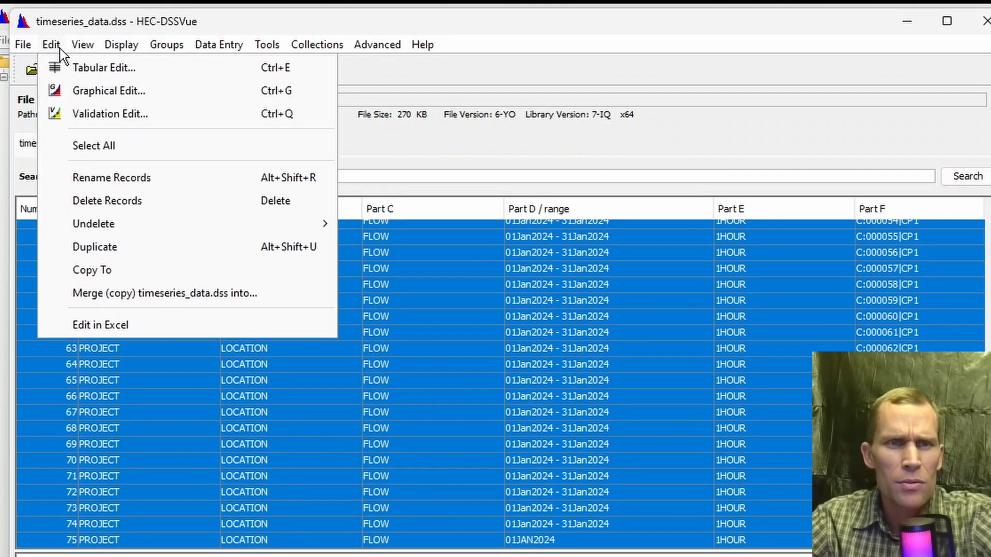
{"action": "left_click", "coordinate": [97, 268]}
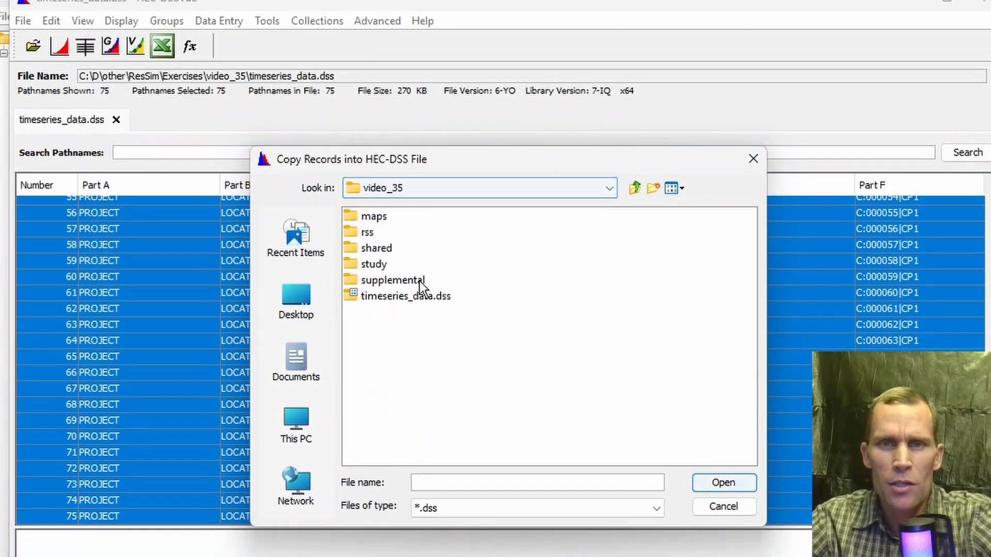
{"action": "double_click", "coordinate": [371, 233]}
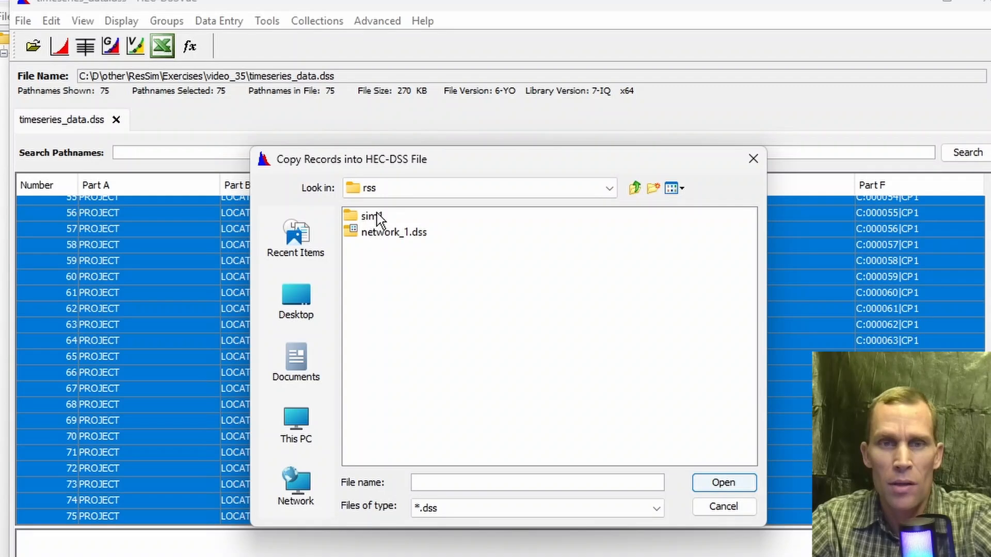
{"action": "double_click", "coordinate": [377, 218]}
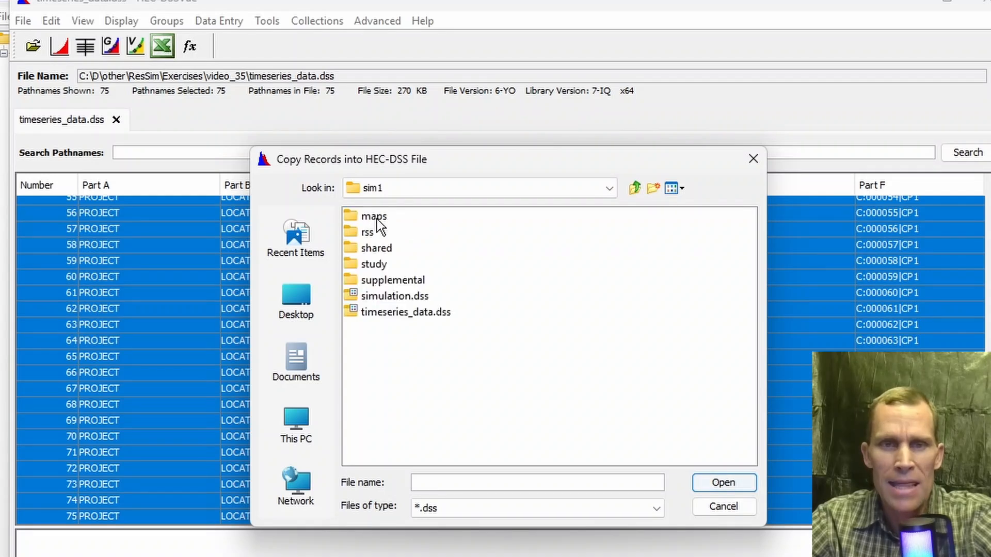
{"action": "left_click", "coordinate": [390, 296]}
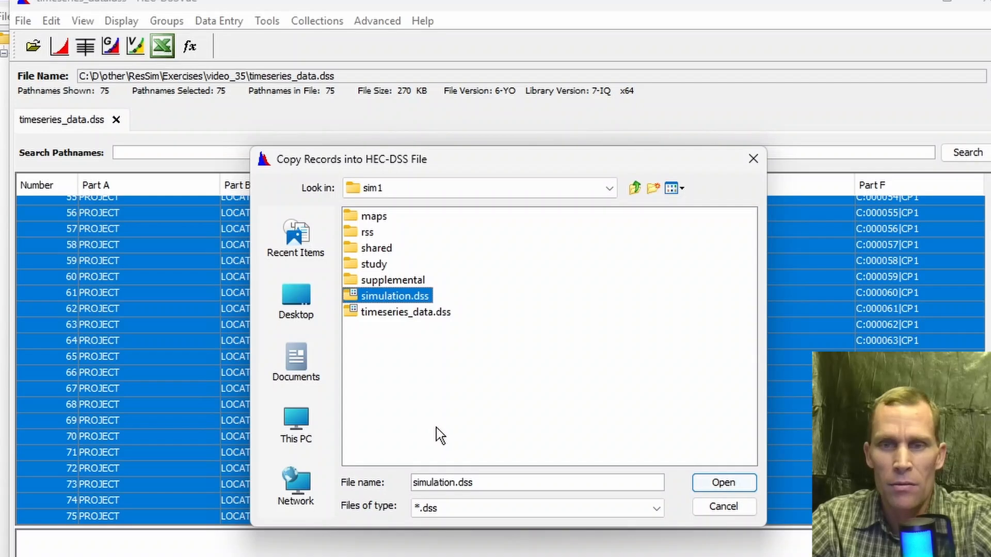
{"action": "left_click", "coordinate": [711, 479]}
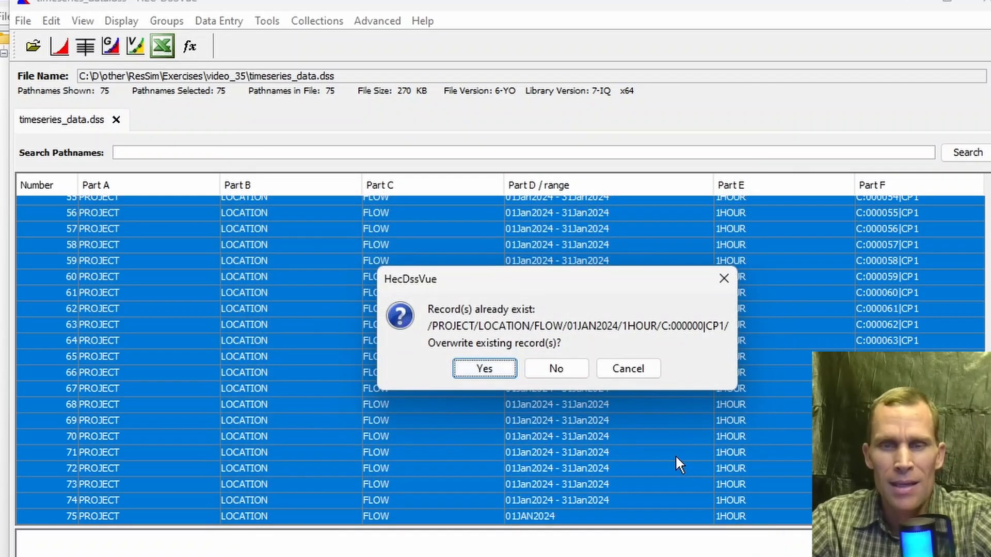
{"action": "left_click", "coordinate": [500, 365]}
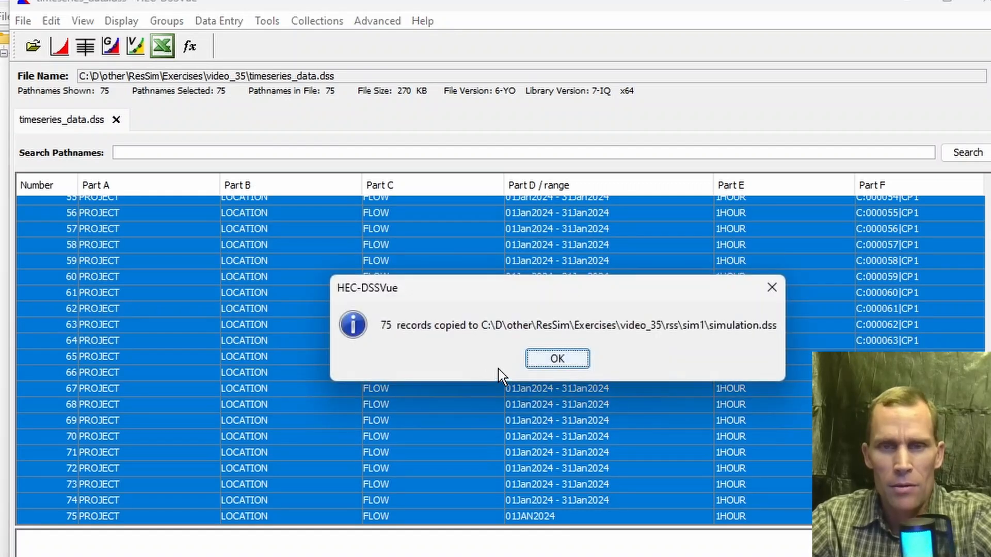
{"action": "left_click", "coordinate": [557, 358]}
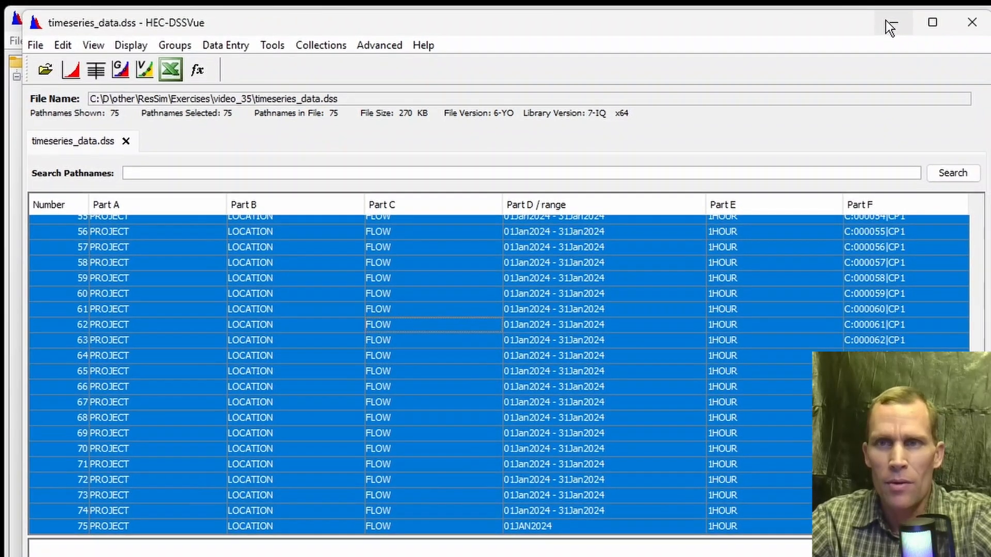
Return to HEC-ResSim and recompute the Ensemble trial with the copied flow records
{"action": "left_click", "coordinate": [891, 17]}
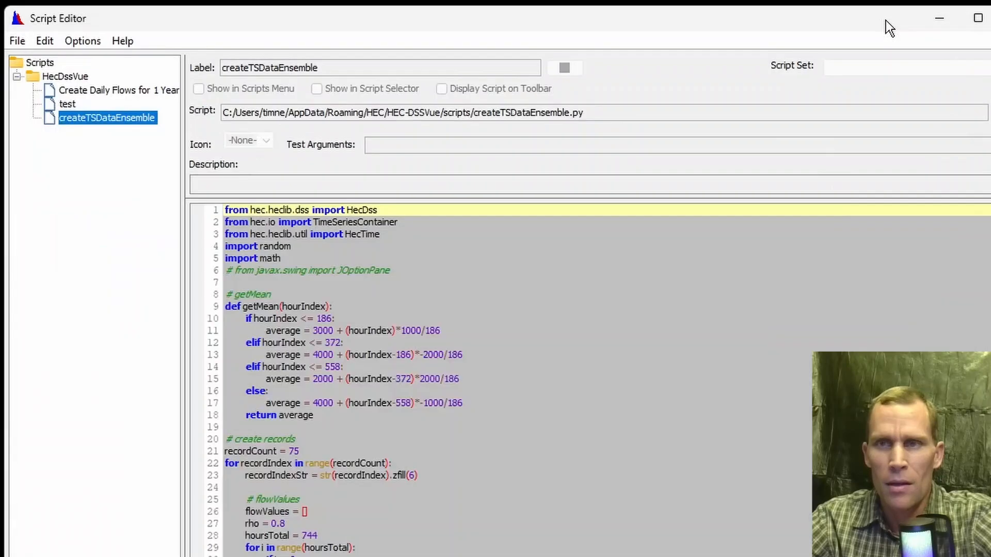
{"action": "left_click", "coordinate": [939, 20]}
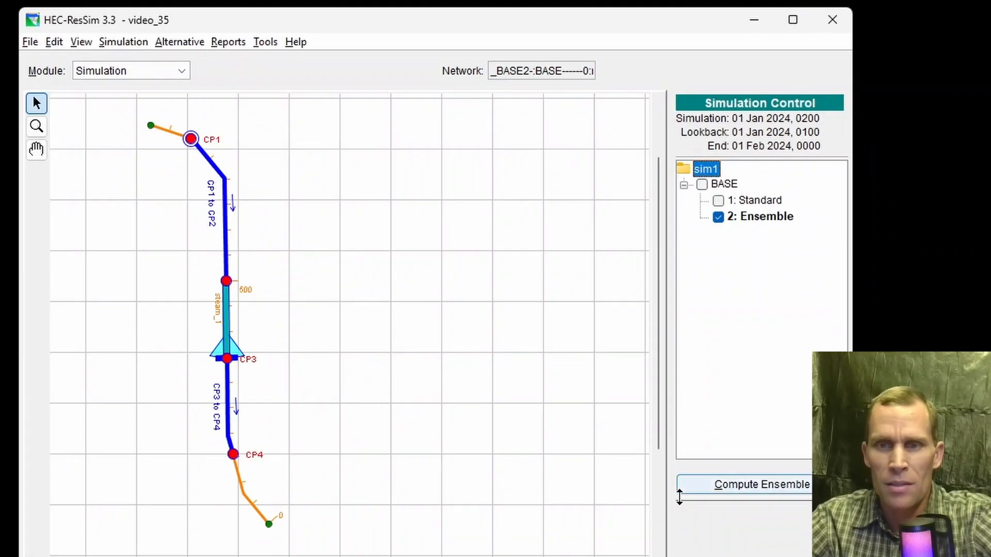
{"action": "left_click", "coordinate": [721, 488]}
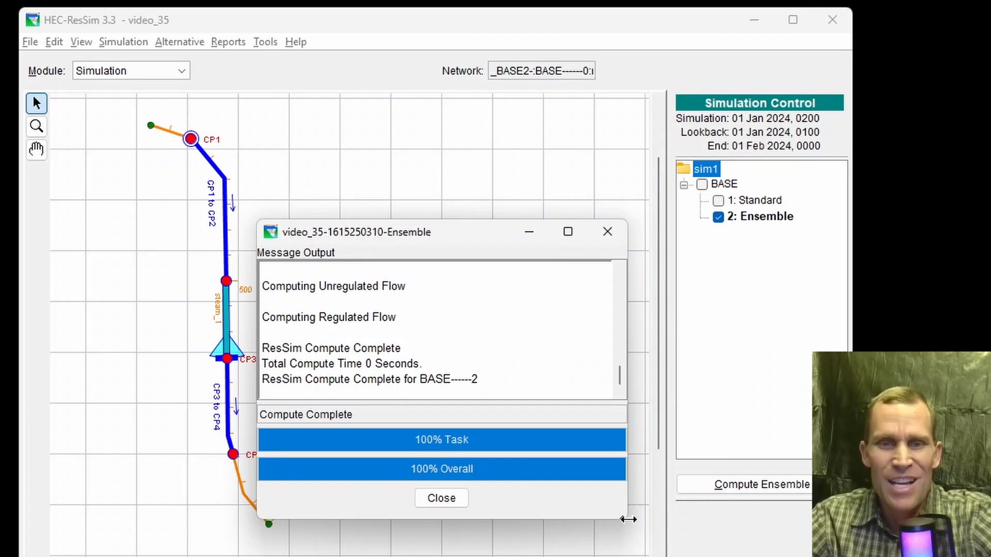
Enlarge the compute window, examine the message output for each computed ensemble member, and close it
{"action": "left_click_drag", "start_coordinate": [628, 504], "coordinate": [741, 553]}
{"action": "scroll", "coordinate": [531, 327], "scroll_direction": "up", "scroll_amount": 5}
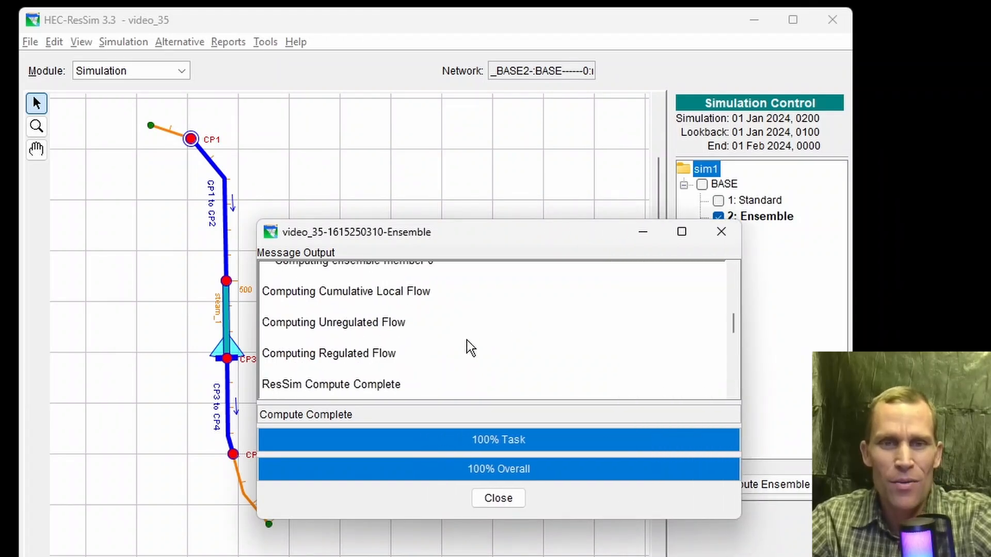
{"action": "left_click_drag", "start_coordinate": [440, 342], "coordinate": [356, 347]}
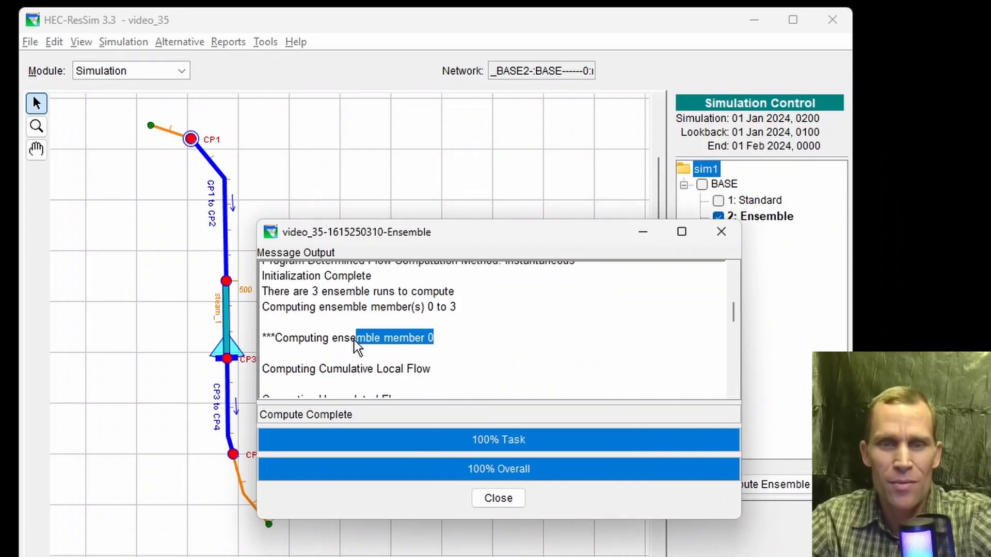
{"action": "scroll", "coordinate": [460, 360], "scroll_direction": "down", "scroll_amount": 4}
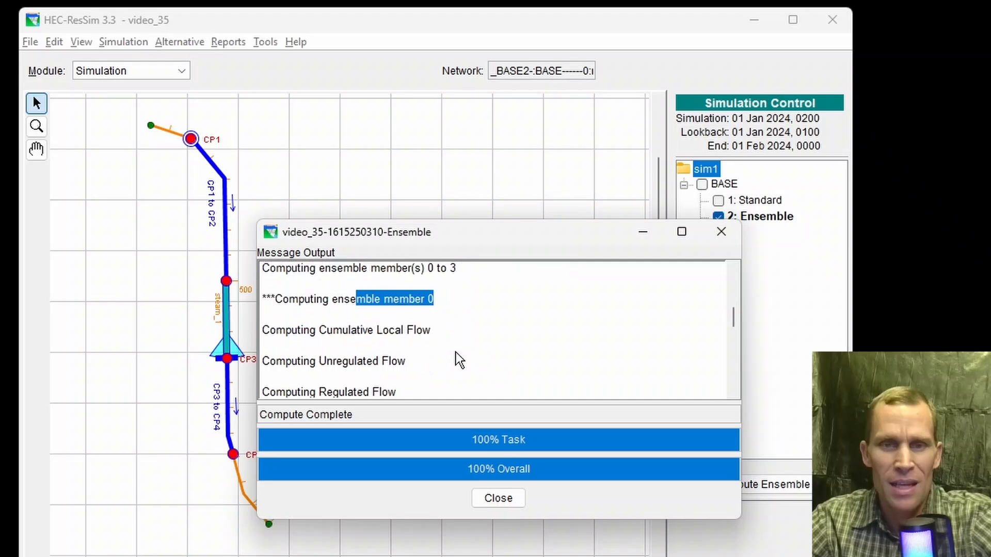
{"action": "left_click_drag", "start_coordinate": [447, 350], "coordinate": [375, 342]}
{"action": "scroll", "coordinate": [486, 336], "scroll_direction": "down", "scroll_amount": 3}
{"action": "scroll", "coordinate": [489, 338], "scroll_direction": "down", "scroll_amount": 1}
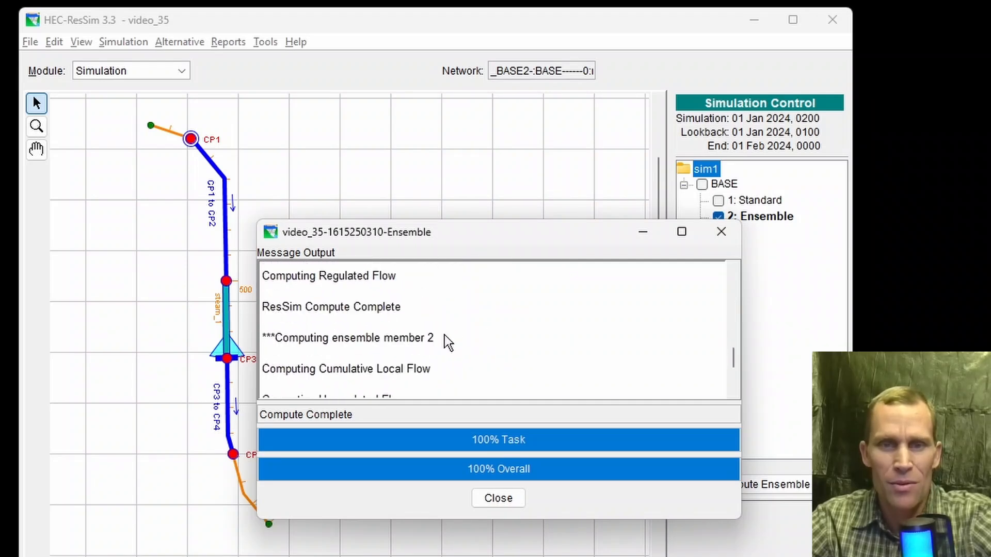
{"action": "left_click_drag", "start_coordinate": [442, 341], "coordinate": [382, 338]}
{"action": "scroll", "coordinate": [442, 339], "scroll_direction": "down", "scroll_amount": 3}
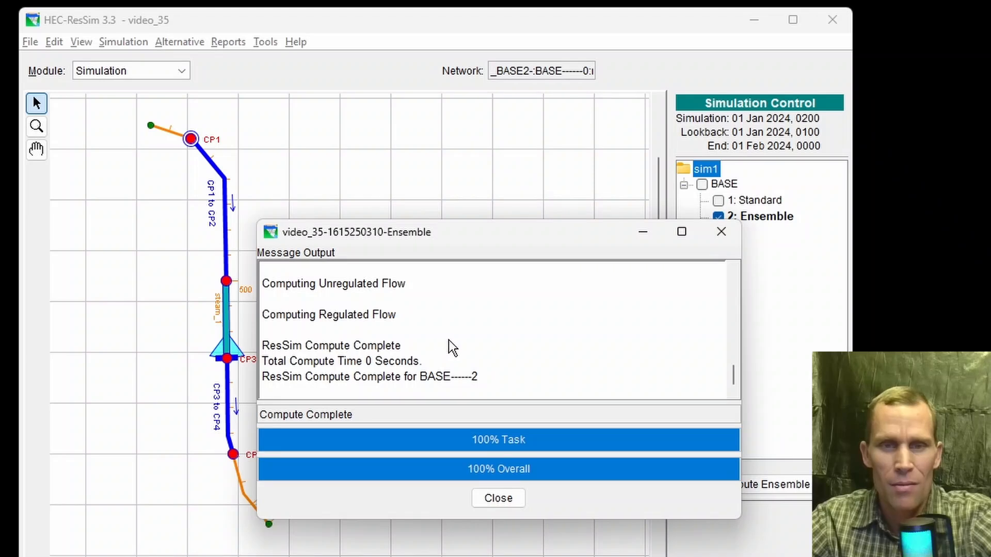
{"action": "left_click", "coordinate": [496, 499]}
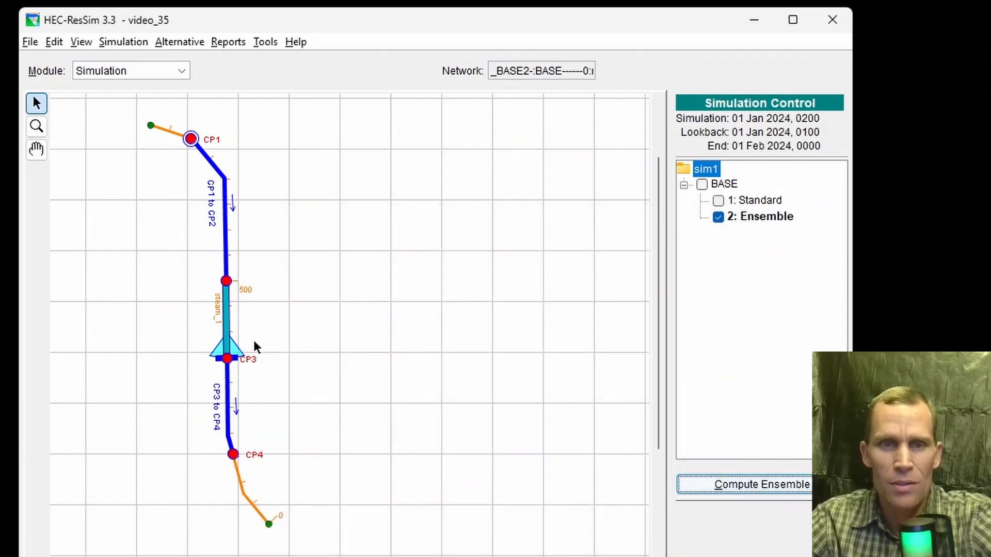
Plot reservoir_1 for the Ensemble trial, maximize the plot and zoom in on the pool elevation and flow curves
{"action": "right_click", "coordinate": [227, 340]}
{"action": "left_click", "coordinate": [258, 356]}
{"action": "double_click", "coordinate": [467, 4]}
{"action": "left_click", "coordinate": [13, 63]}
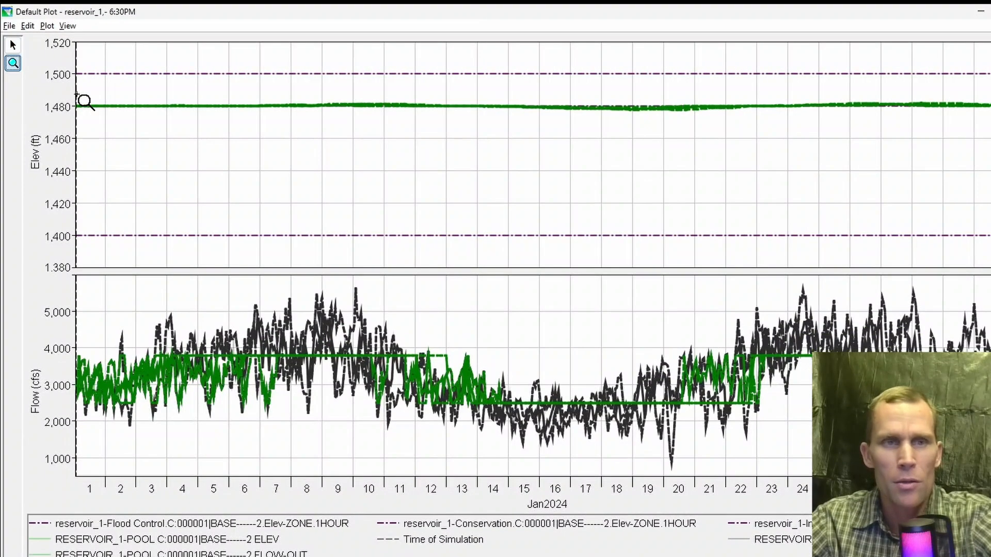
{"action": "left_click_drag", "start_coordinate": [77, 93], "coordinate": [988, 120]}
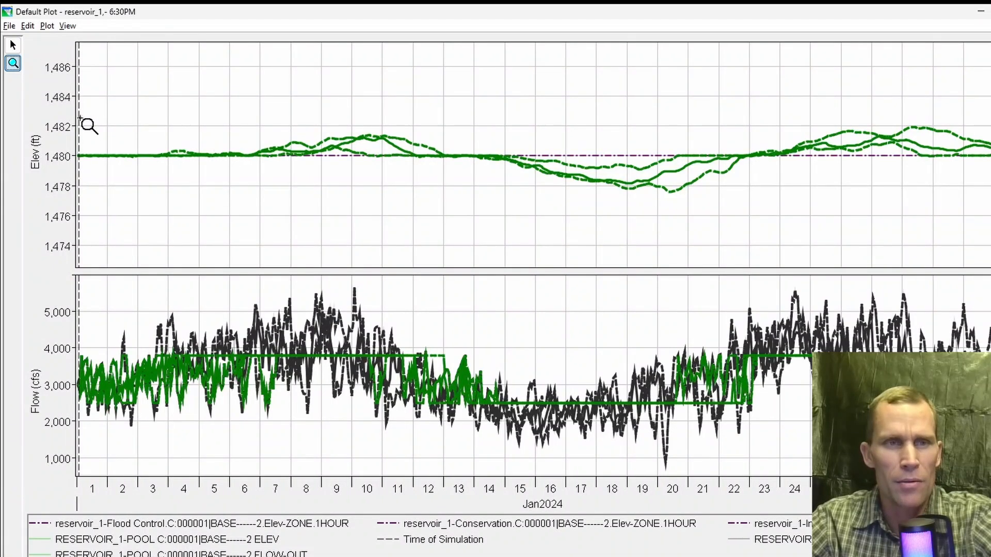
{"action": "left_click_drag", "start_coordinate": [83, 119], "coordinate": [988, 200]}
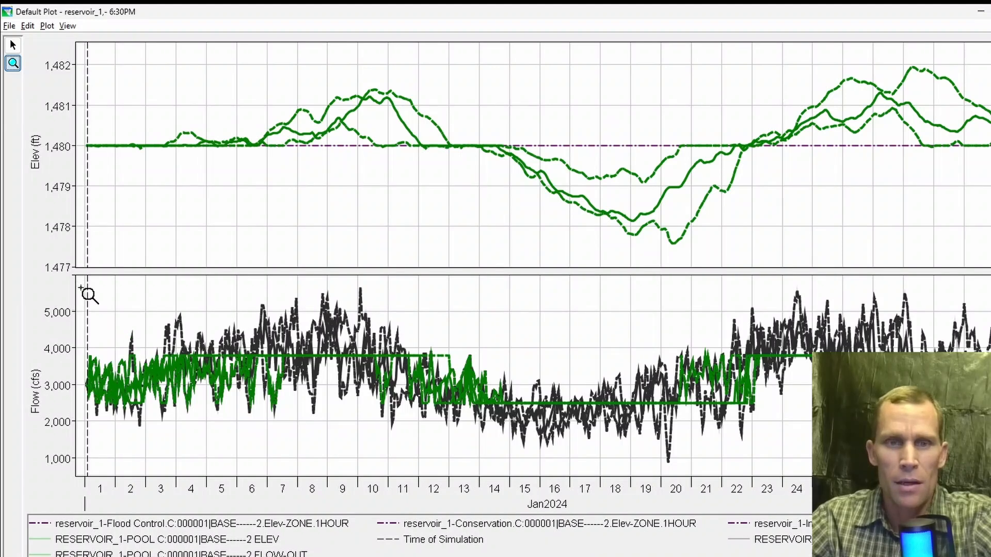
{"action": "left_click_drag", "start_coordinate": [81, 287], "coordinate": [811, 440]}
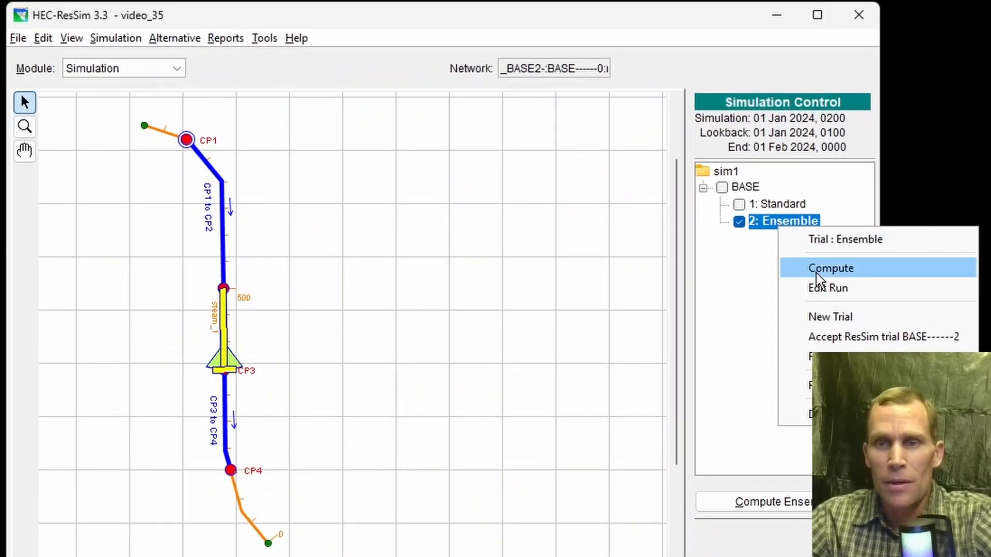
Set the Ensemble trial's ensemble members to * to use the whole collection, save the alternative and close its editors
{"action": "left_click", "coordinate": [826, 287]}
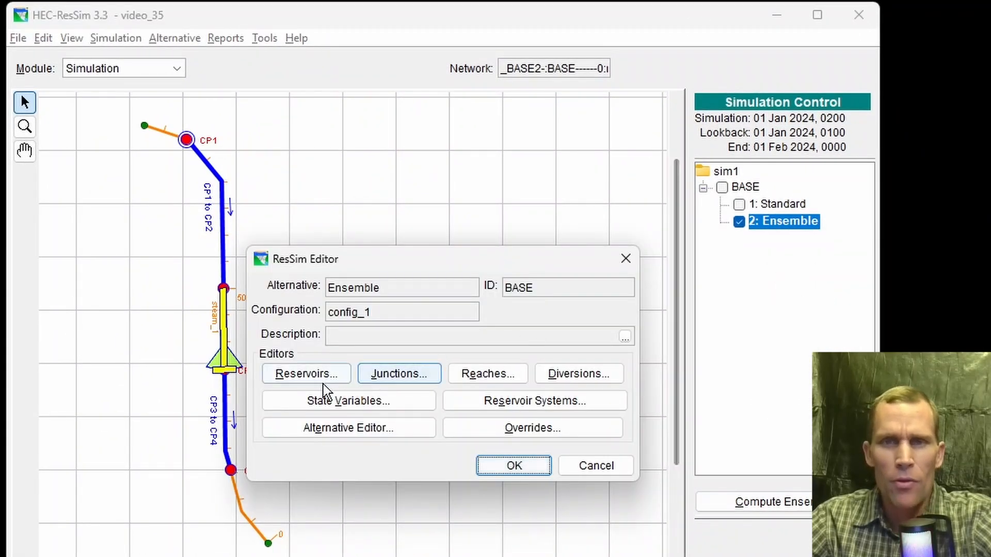
{"action": "left_click", "coordinate": [354, 437]}
{"action": "left_click_drag", "start_coordinate": [576, 237], "coordinate": [346, 242]}
{"action": "type", "text": "*"}
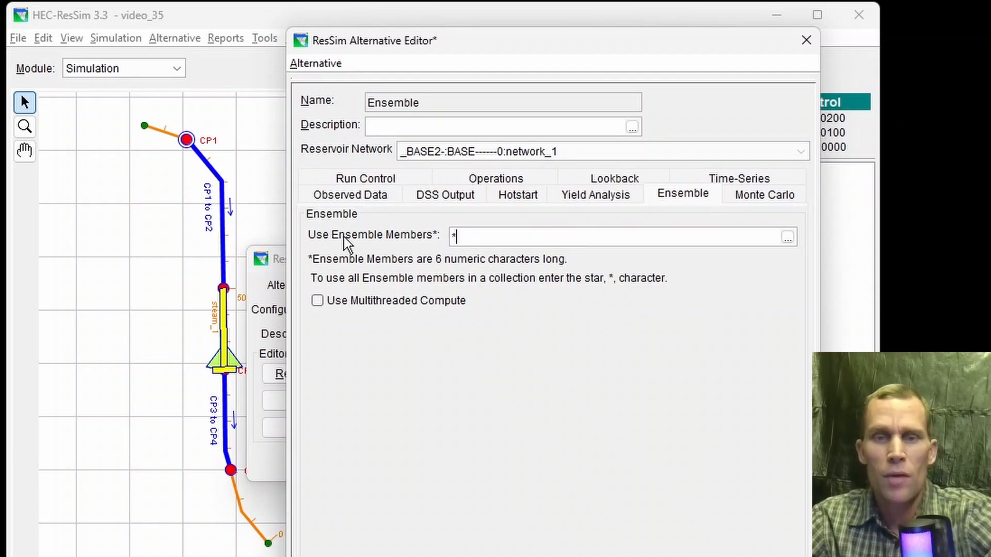
{"action": "left_click", "coordinate": [315, 63]}
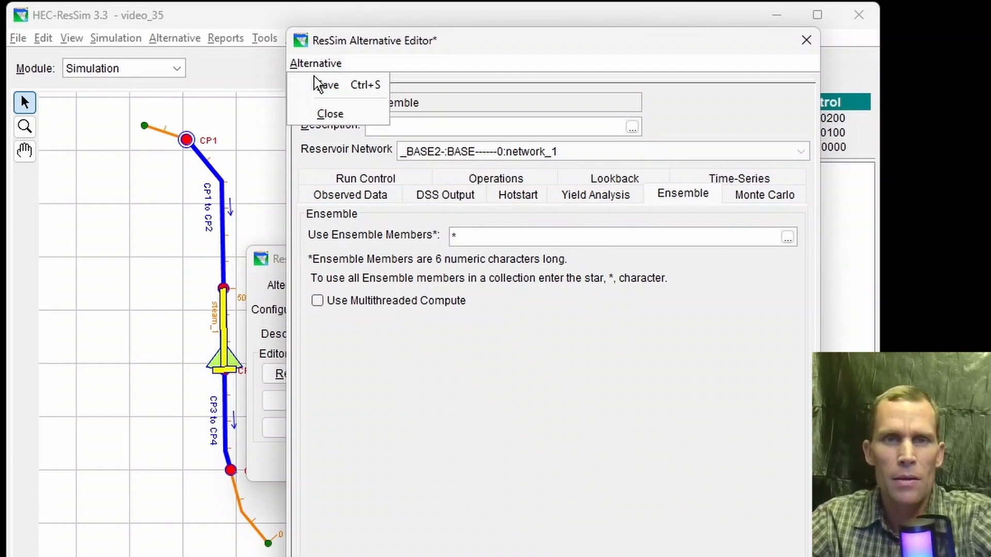
{"action": "left_click", "coordinate": [322, 82]}
{"action": "left_click", "coordinate": [806, 40]}
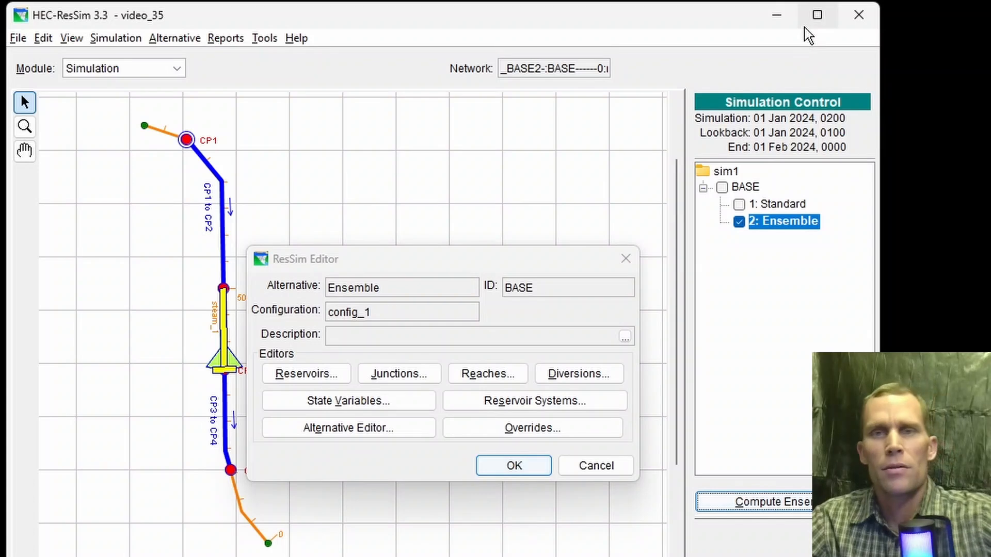
{"action": "mouse_move", "coordinate": [814, 14]}
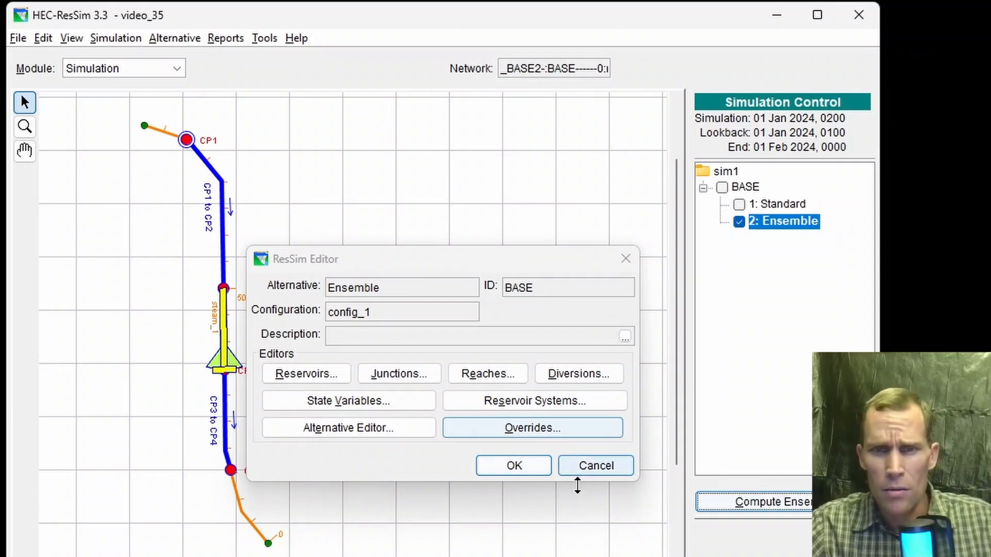
{"action": "left_click", "coordinate": [546, 473]}
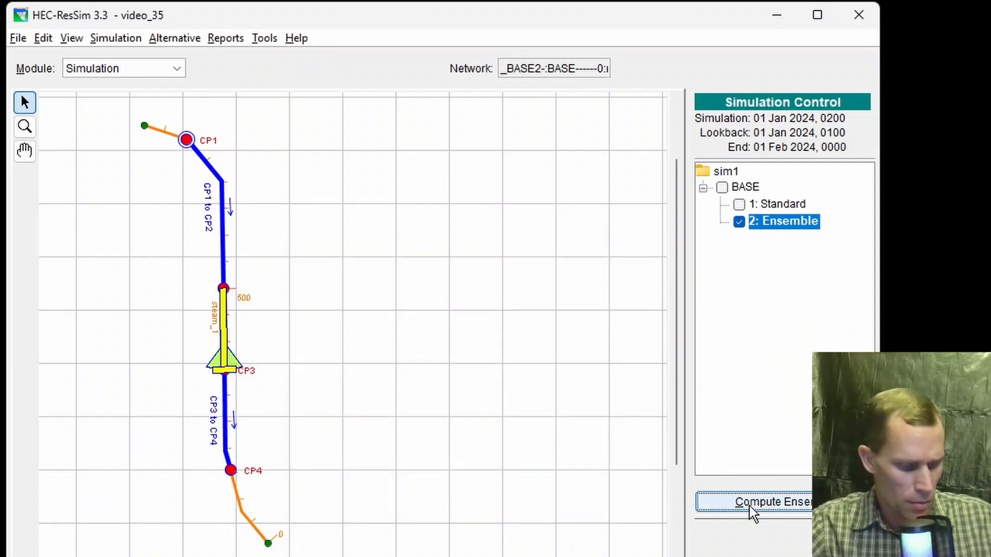
Compute the Ensemble trial for all members and plot reservoir_1, maximizing the plot to examine its elevation and flow curves
{"action": "left_click", "coordinate": [752, 513]}
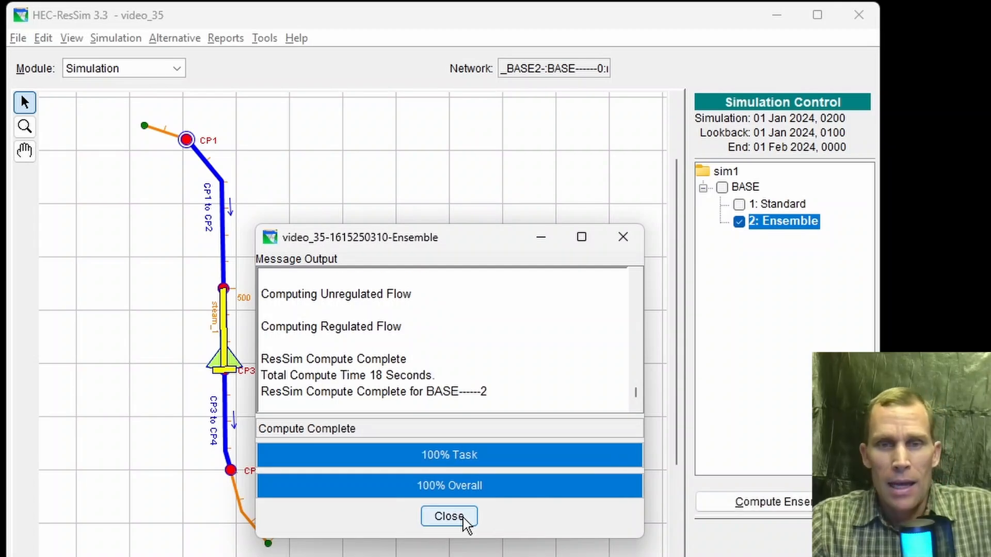
{"action": "left_click", "coordinate": [448, 516]}
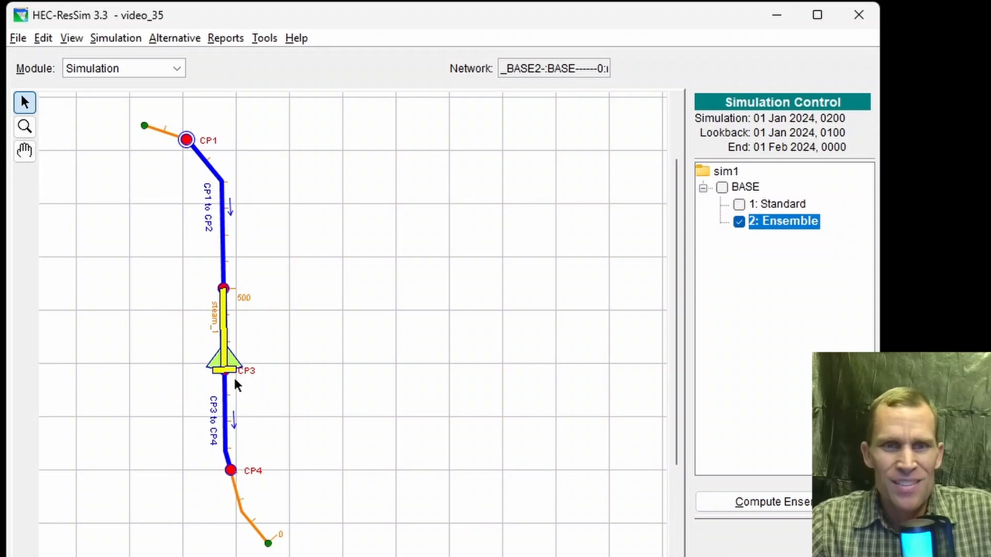
{"action": "right_click", "coordinate": [228, 363]}
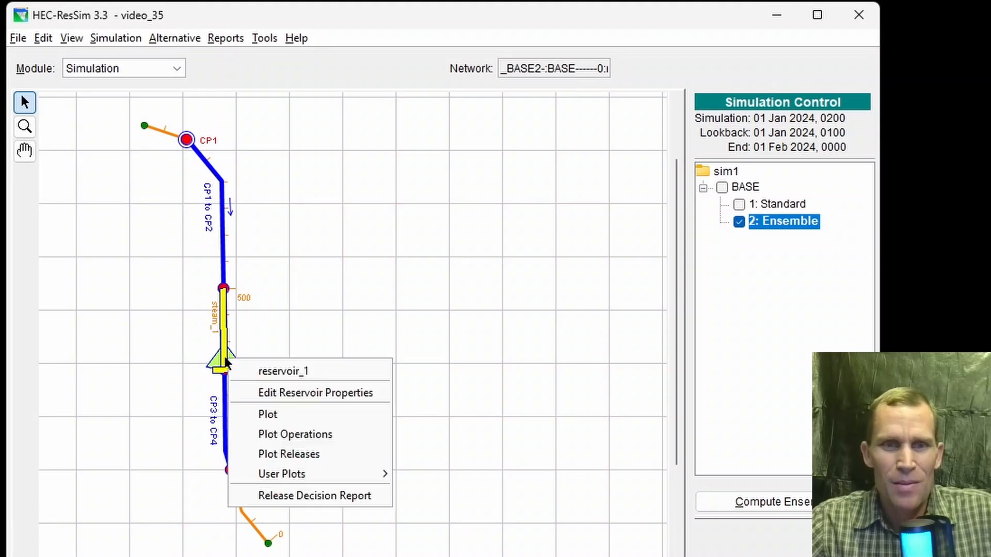
{"action": "left_click", "coordinate": [269, 414]}
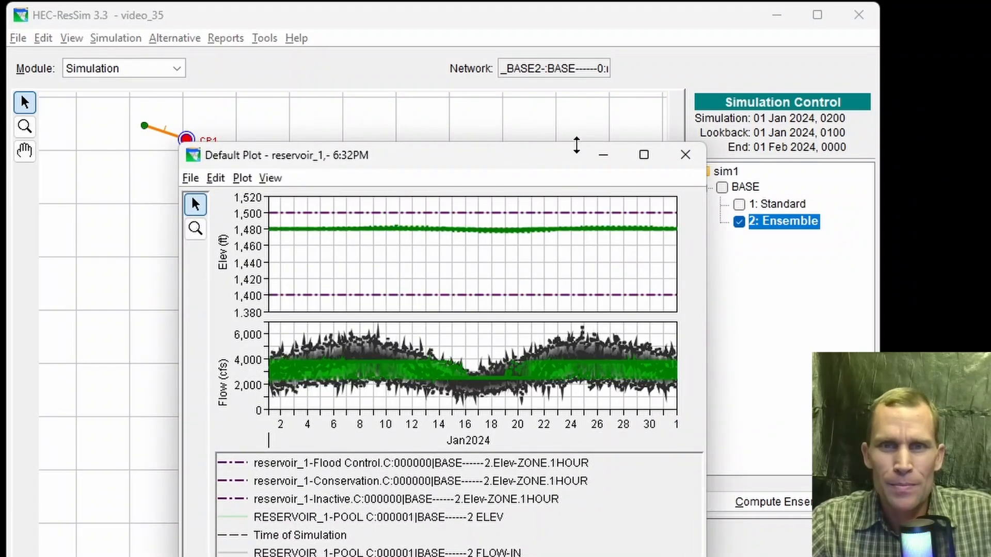
{"action": "double_click", "coordinate": [562, 163]}
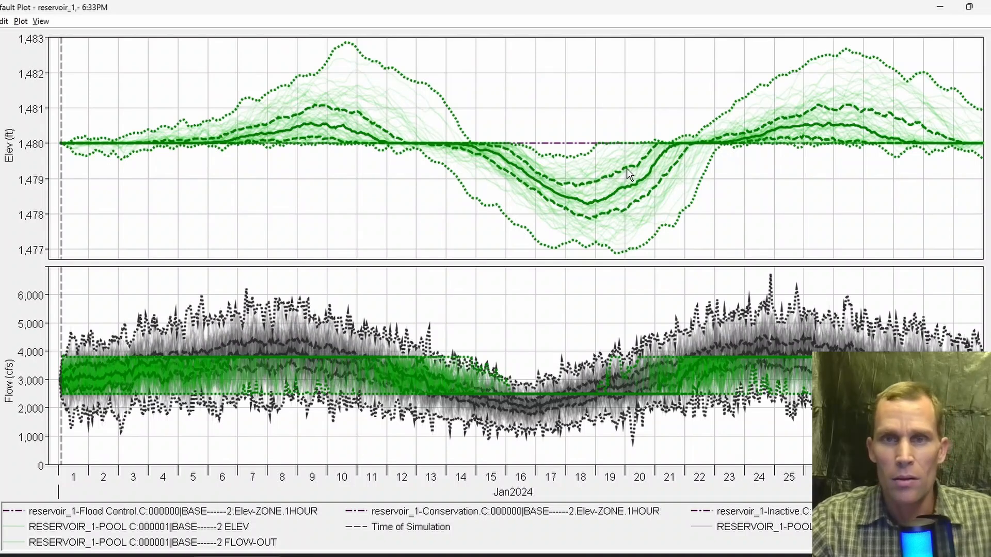
{"action": "mouse_move", "coordinate": [626, 169]}
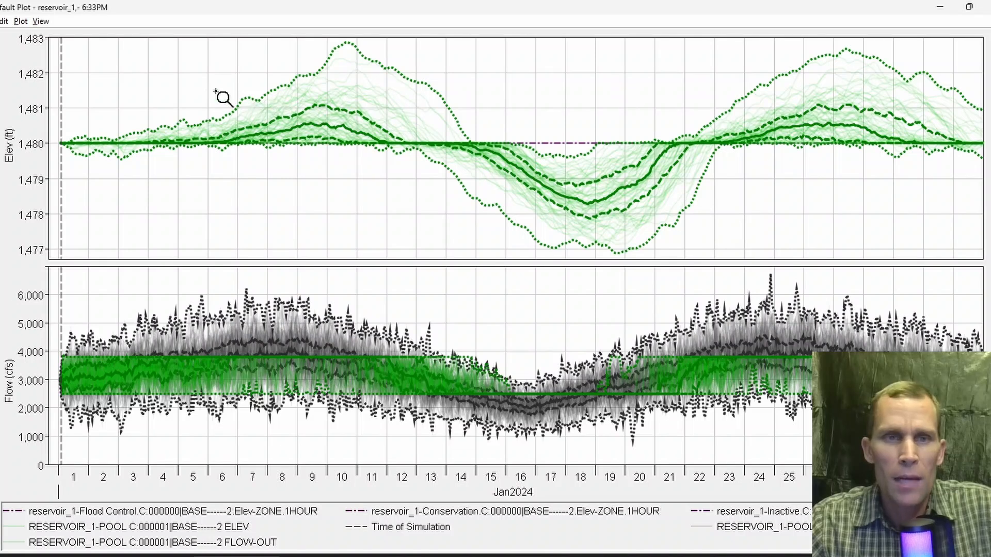
Examine the ensemble curves between about 5 and 9 January and across the period in reservoir_1's plot, restore the time range and close it
{"action": "left_click_drag", "start_coordinate": [187, 102], "coordinate": [318, 153]}
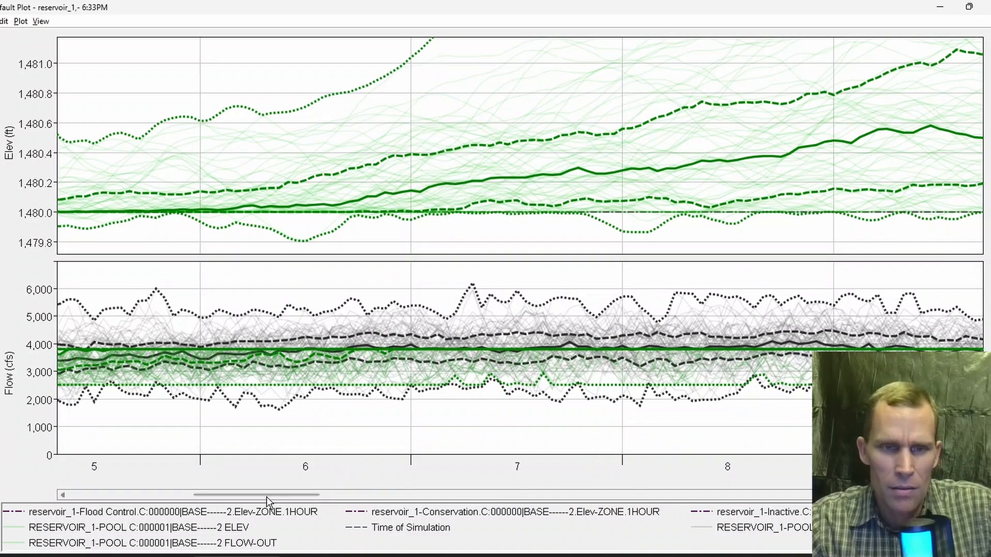
{"action": "left_click_drag", "start_coordinate": [252, 494], "coordinate": [459, 518]}
{"action": "right_click", "coordinate": [460, 304]}
{"action": "right_click", "coordinate": [460, 304]}
{"action": "right_click", "coordinate": [460, 304]}
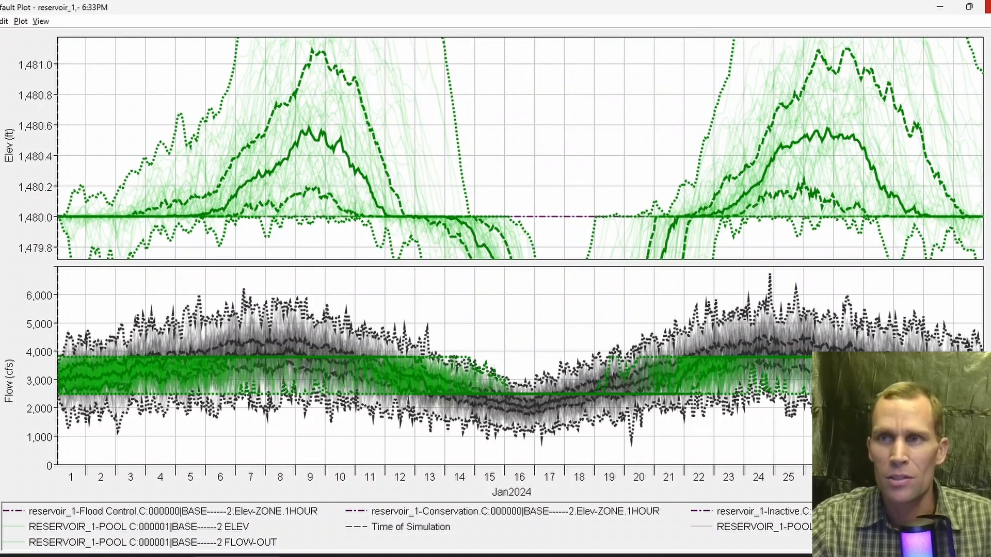
{"action": "left_click", "coordinate": [988, 7]}
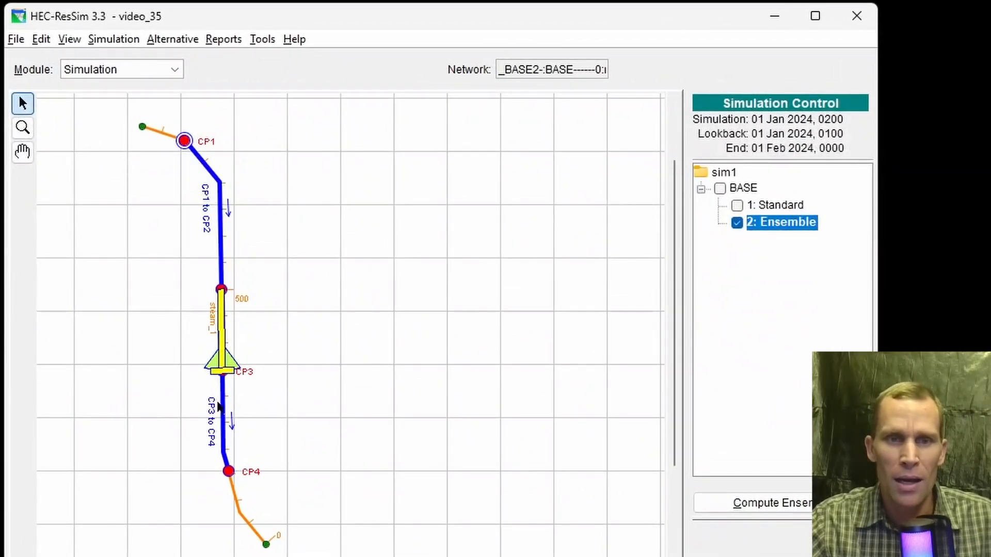
Plot the CP3 to CP4 reach for the Ensemble trial and maximize the plot window
{"action": "right_click", "coordinate": [221, 404]}
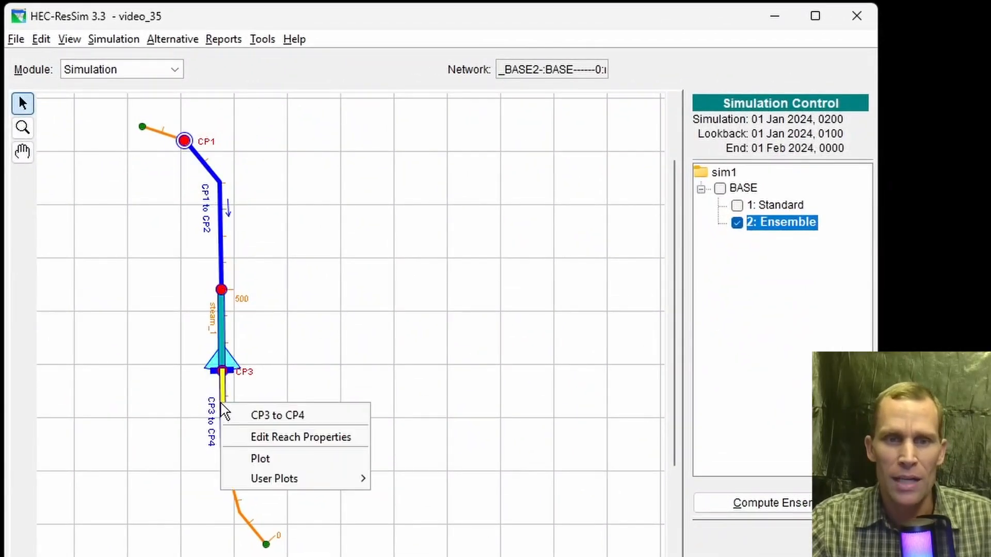
{"action": "left_click", "coordinate": [253, 459]}
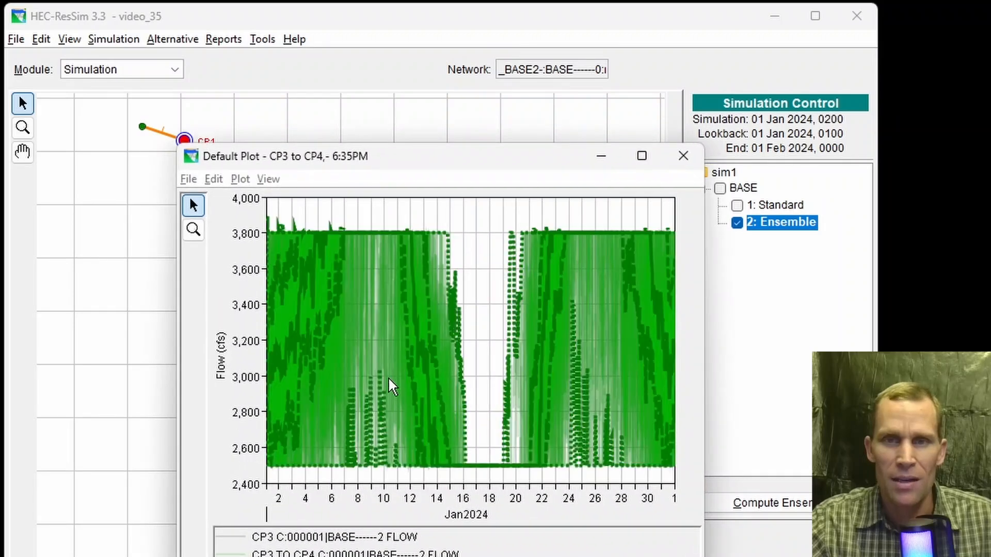
{"action": "left_click_drag", "start_coordinate": [537, 155], "coordinate": [593, 3]}
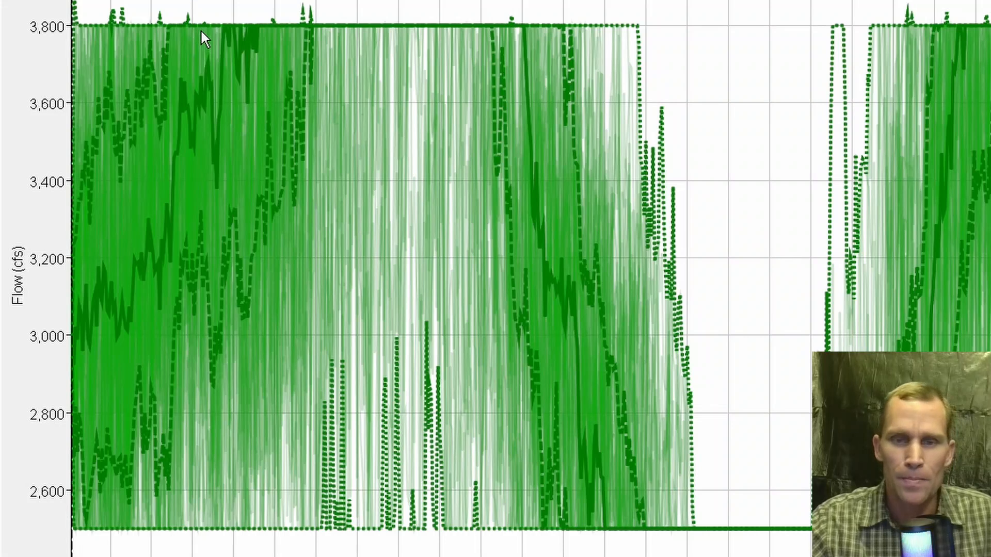
Examine the reach's ensemble flow curves through early and mid January up close, restore the full plot extent and close the plot
{"action": "mouse_move", "coordinate": [197, 28]}
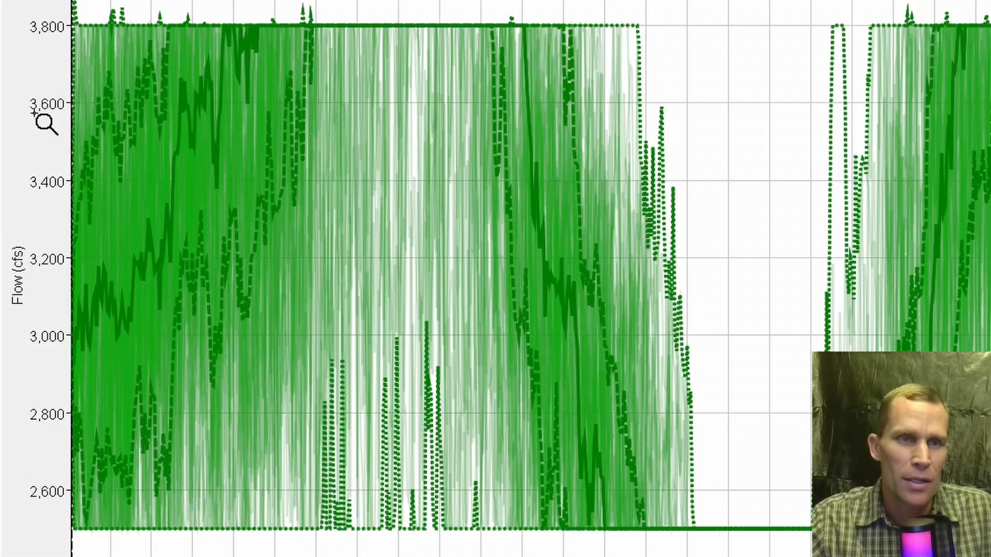
{"action": "left_click_drag", "start_coordinate": [85, 17], "coordinate": [371, 536]}
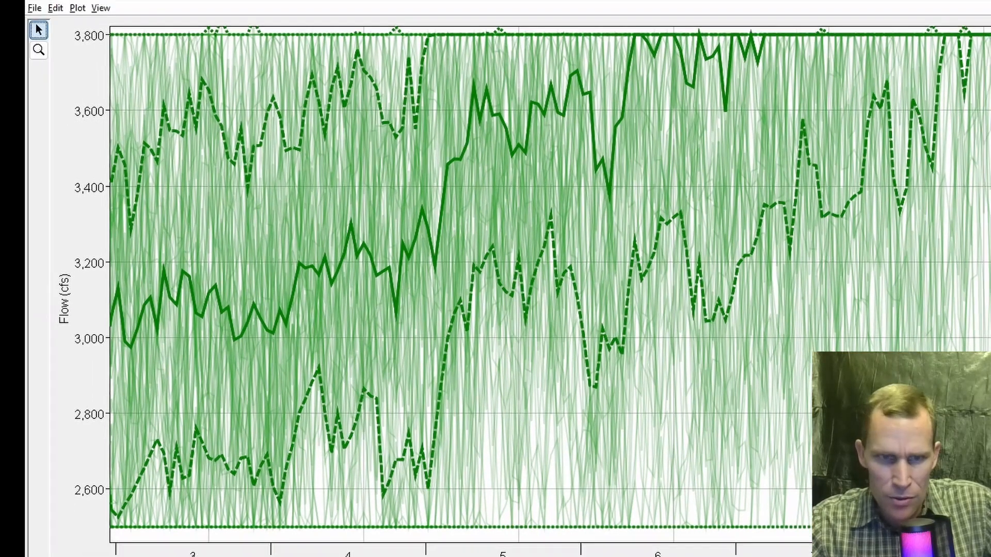
{"action": "scroll", "coordinate": [528, 282], "scroll_direction": "right", "scroll_amount": 5}
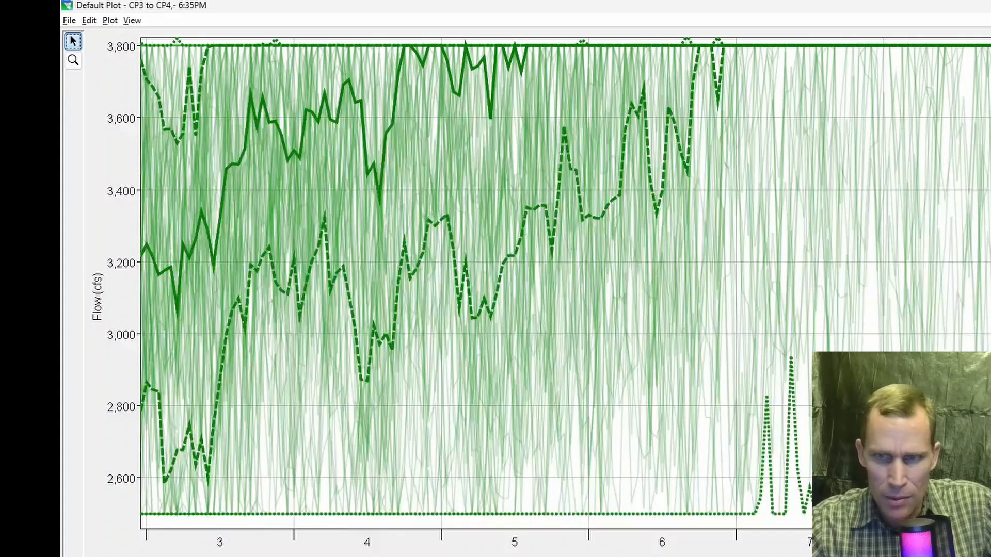
{"action": "scroll", "coordinate": [565, 282], "scroll_direction": "right", "scroll_amount": 10}
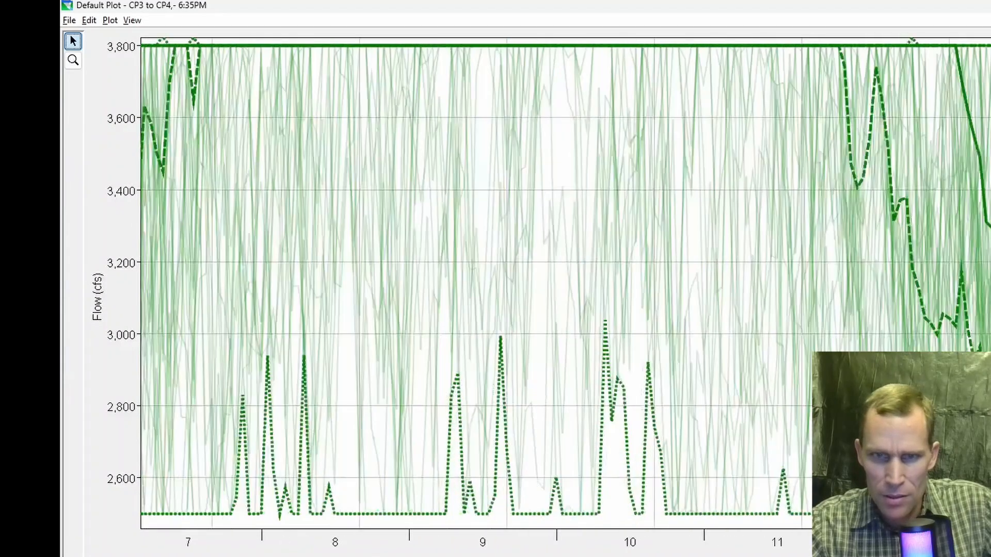
{"action": "scroll", "coordinate": [576, 470], "scroll_direction": "left", "scroll_amount": 3}
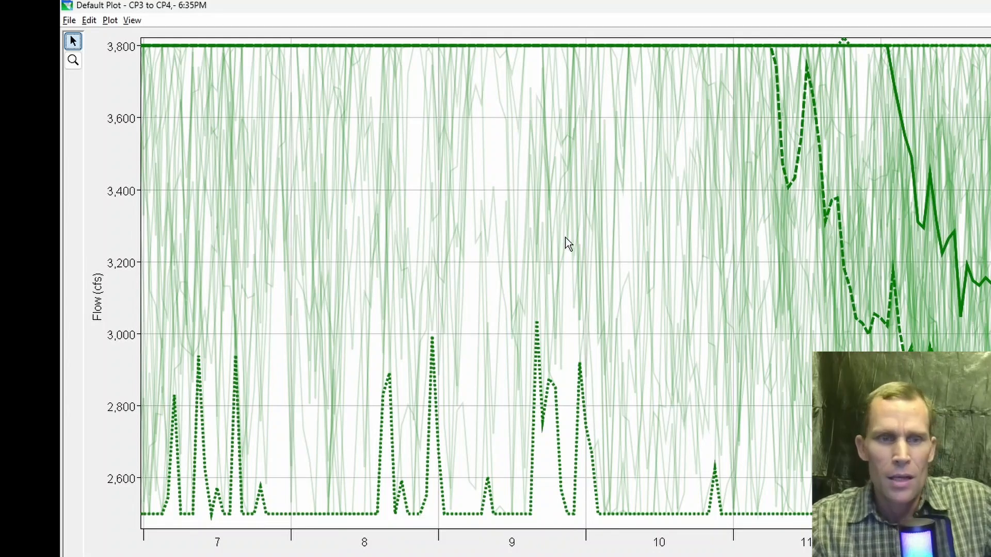
{"action": "right_click", "coordinate": [537, 276]}
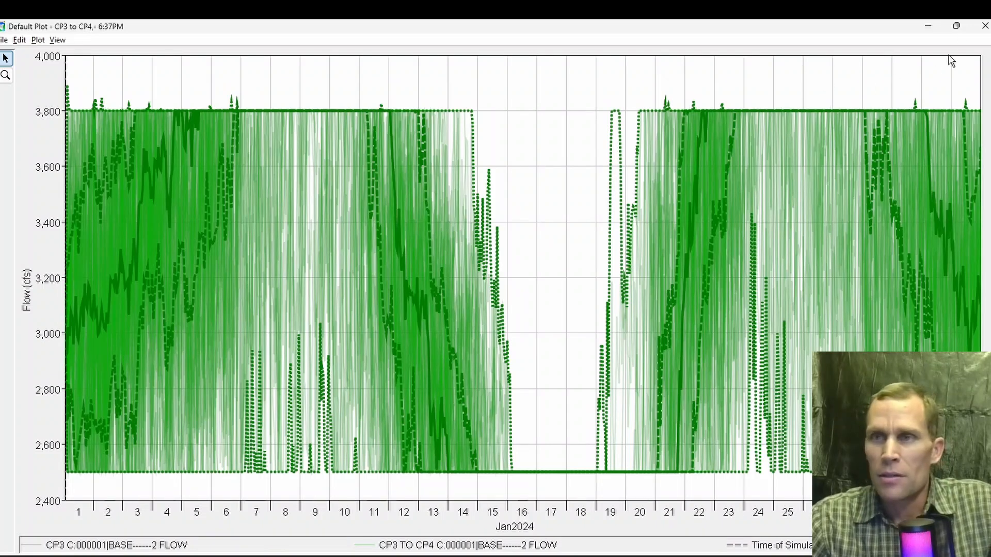
{"action": "left_click", "coordinate": [985, 26]}
Enable multithreaded compute for the Ensemble trial, save the alternative, and recompute the trial, closing the compute window when it finishes
{"action": "right_click", "coordinate": [782, 222]}
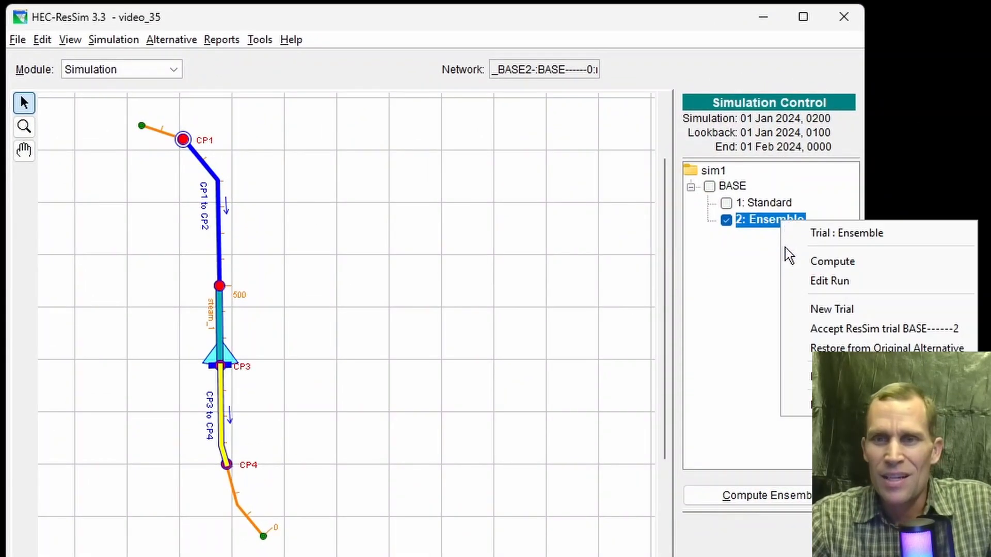
{"action": "left_click", "coordinate": [821, 283]}
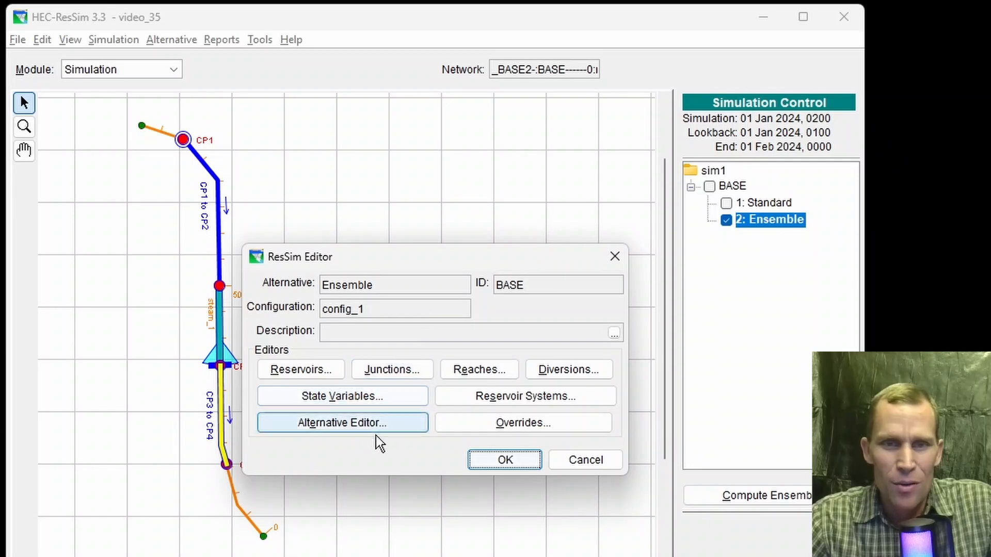
{"action": "left_click", "coordinate": [364, 428]}
{"action": "left_click", "coordinate": [312, 299]}
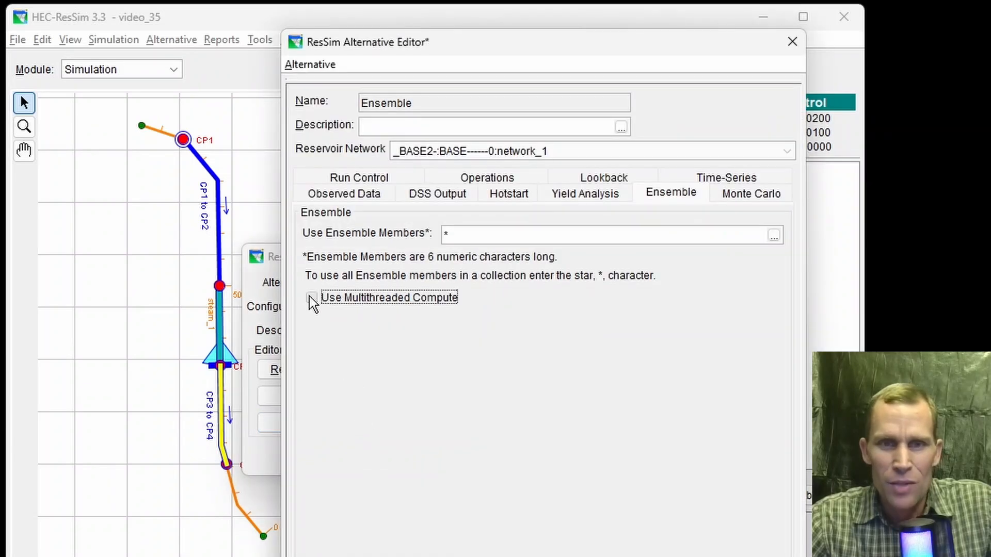
{"action": "left_click", "coordinate": [316, 71]}
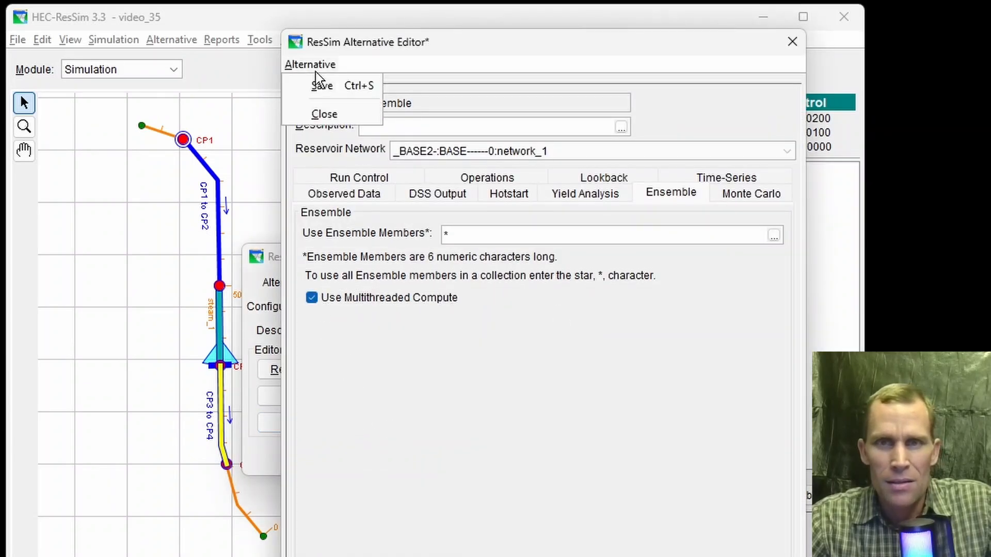
{"action": "left_click", "coordinate": [321, 85]}
{"action": "left_click", "coordinate": [792, 41]}
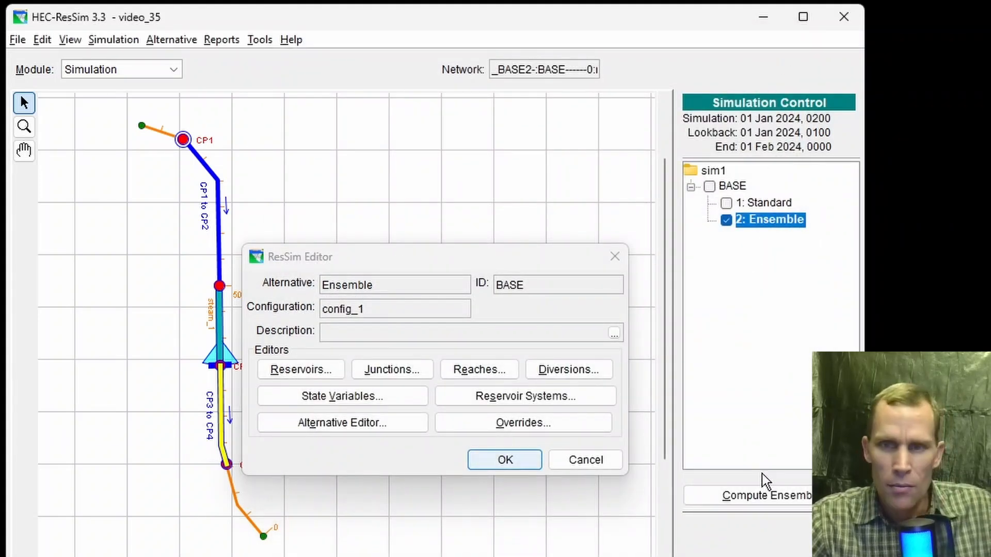
{"action": "left_click", "coordinate": [778, 497]}
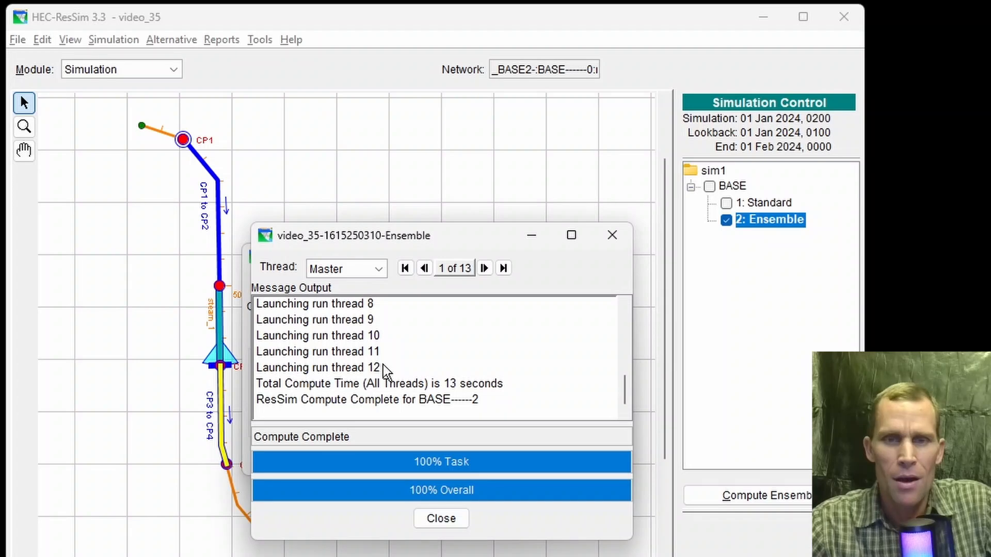
{"action": "left_click", "coordinate": [435, 520]}
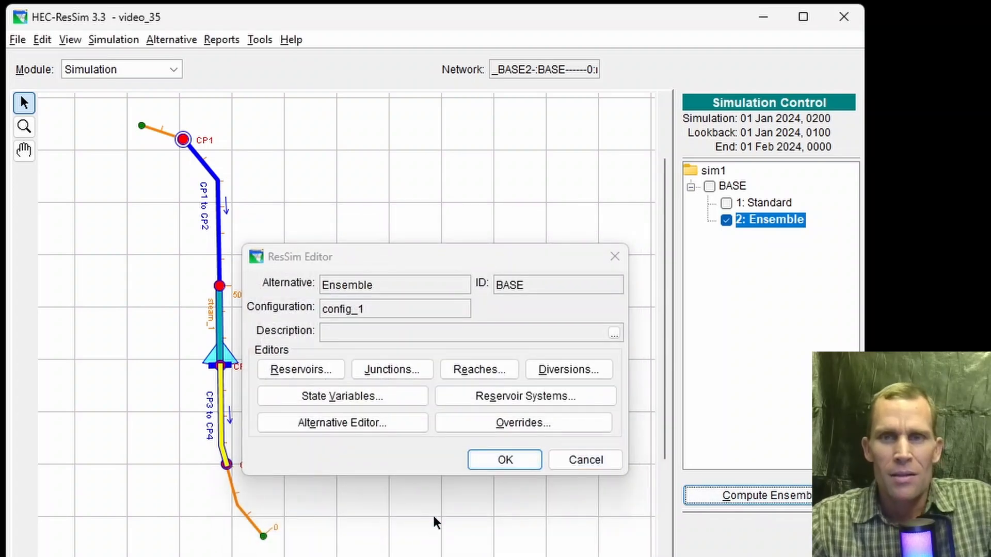